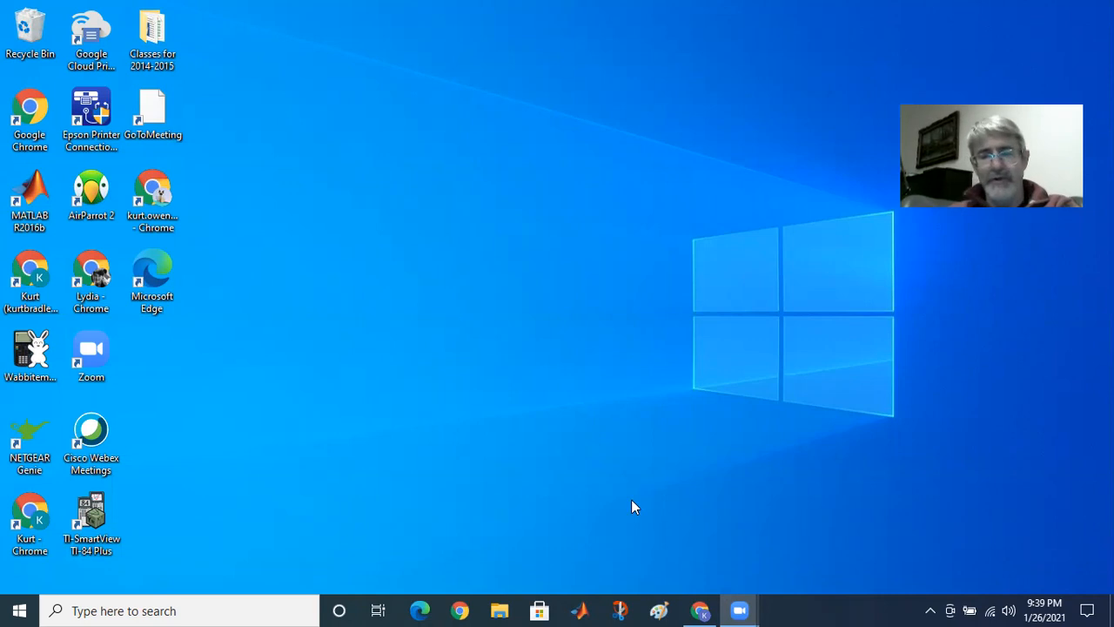
Step: In the restored spreadsheet, change the Spring 1-Stretching chart title's ending from 'Time' to 'Stretch'
mouse_move(700, 609)
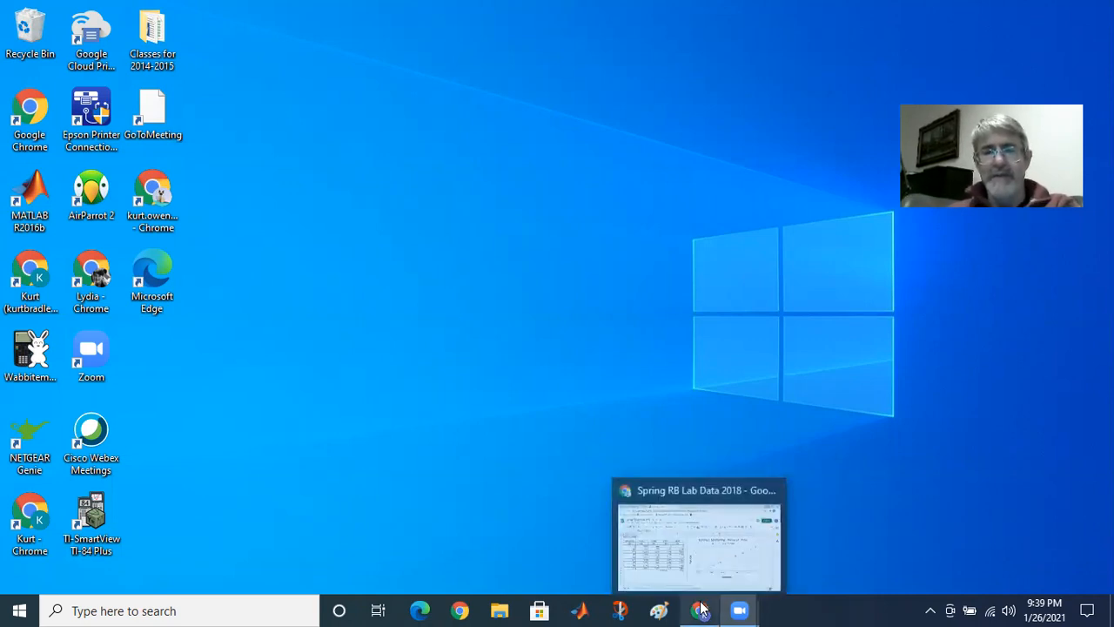
left_click(716, 549)
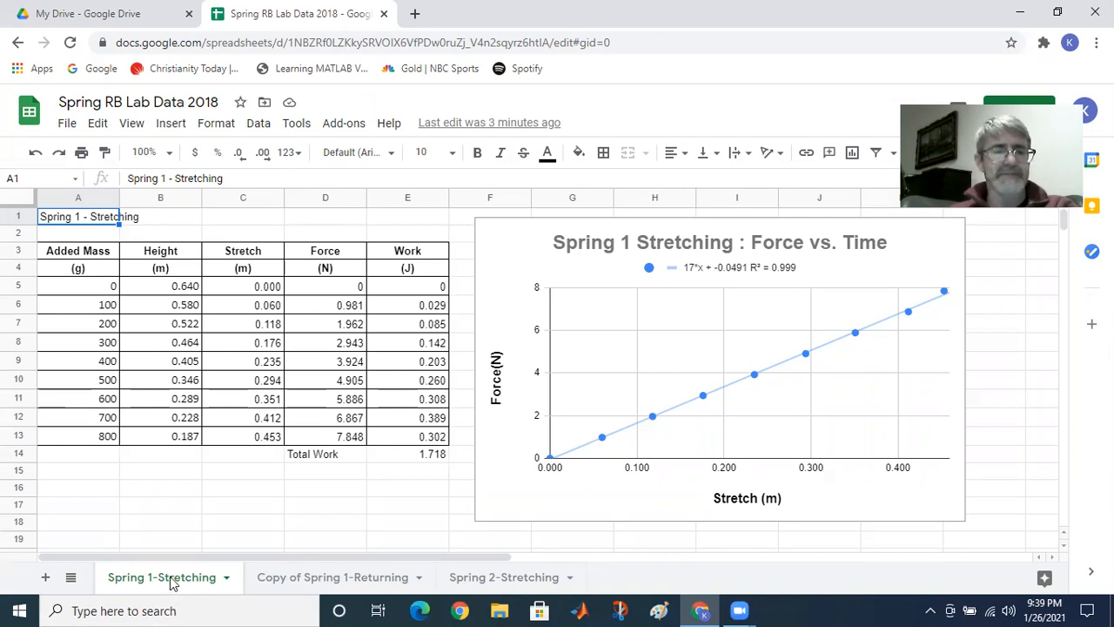
left_click(841, 250)
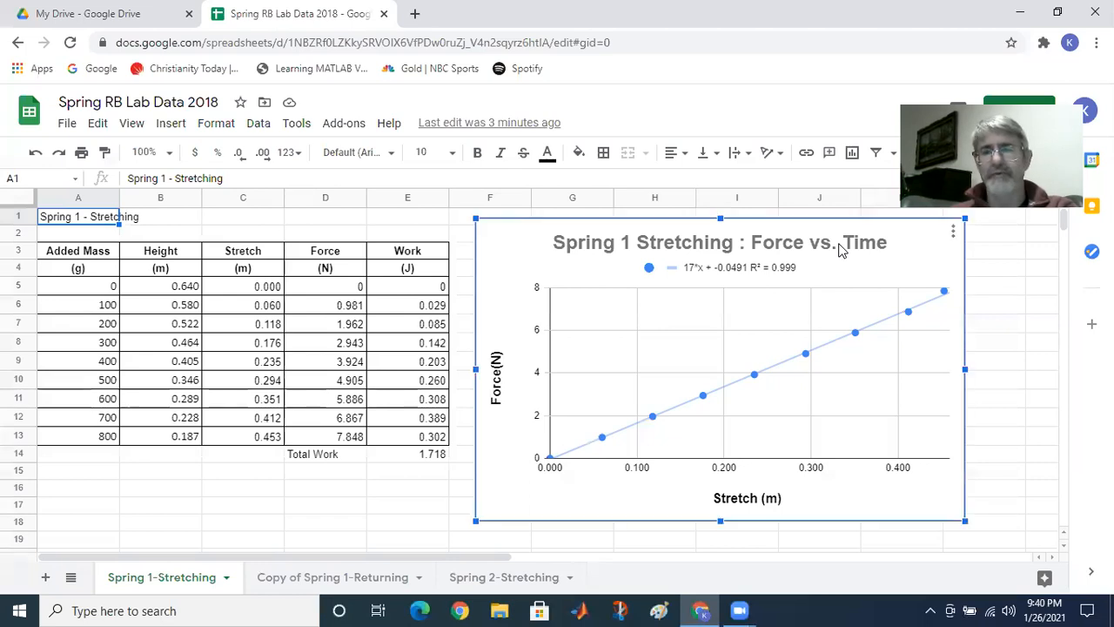
double_click(841, 250)
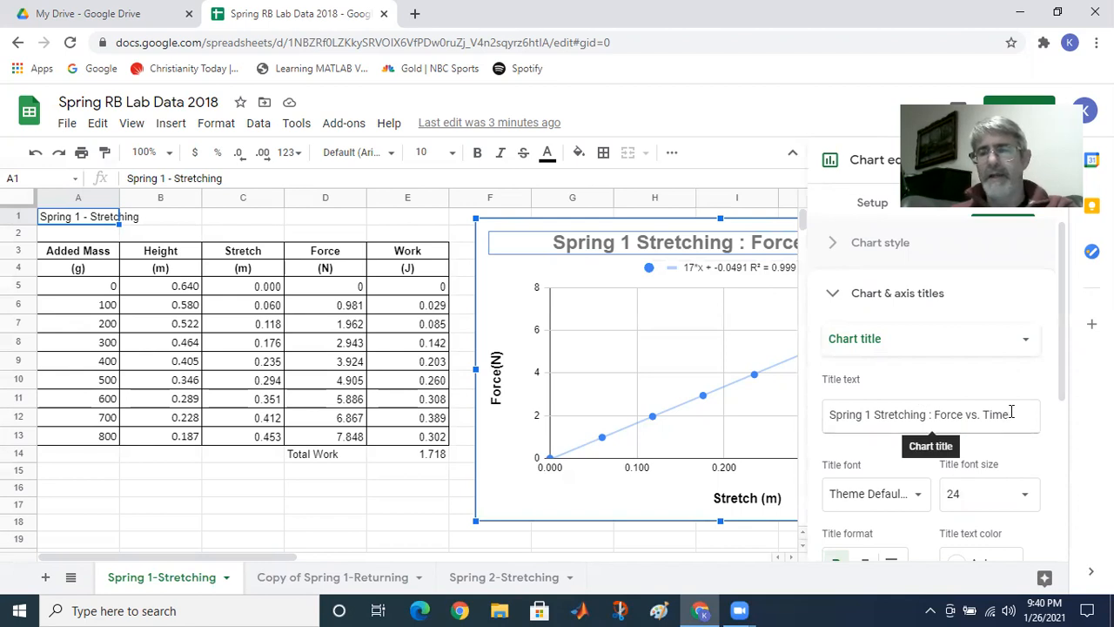
left_click(1012, 412)
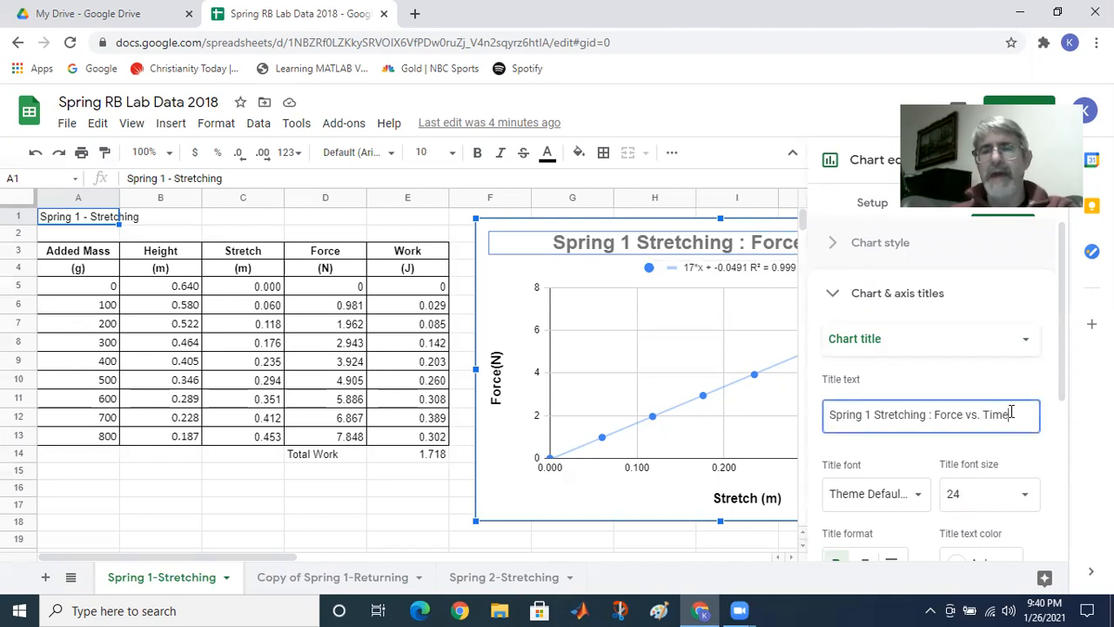
key("BackSpace")
key("BackSpace")
key("BackSpace")
key("BackSpace")
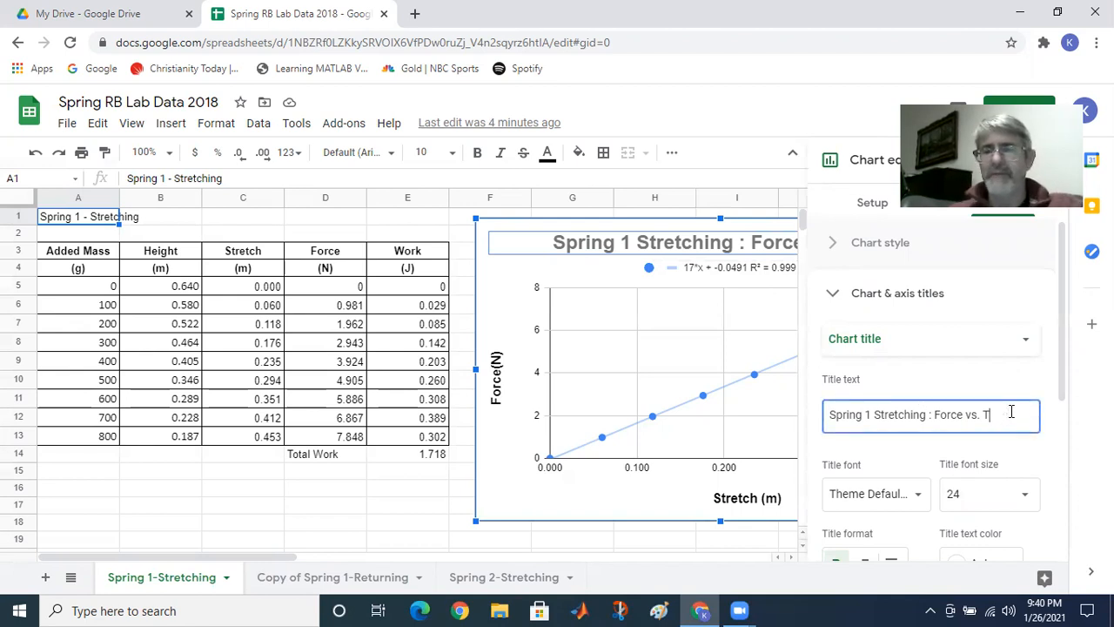
type("Stre")
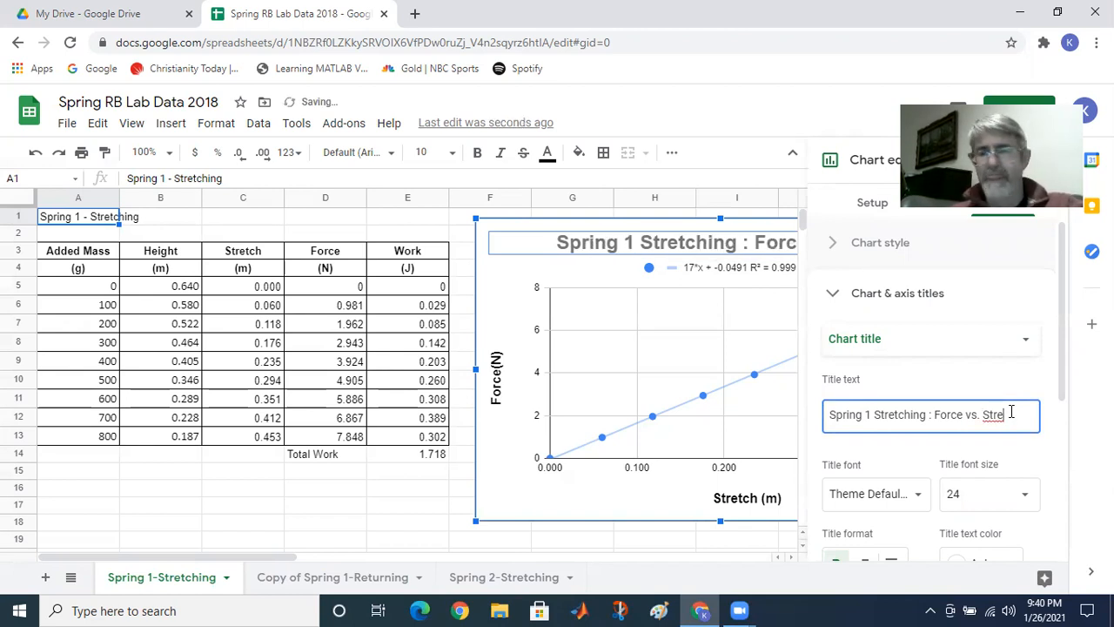
type("tch")
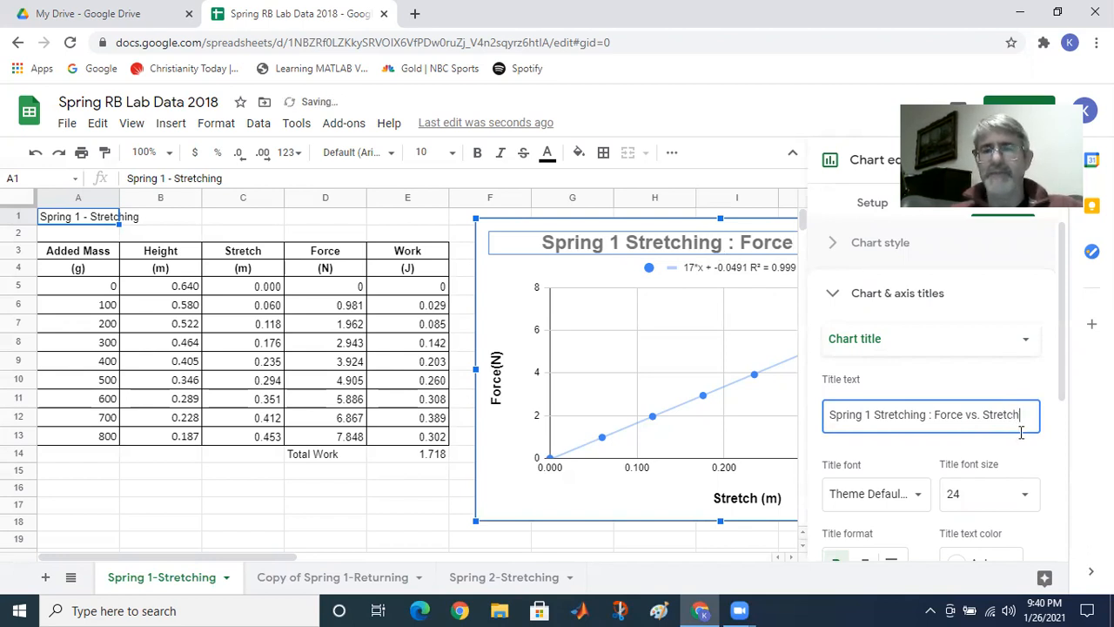
left_click(509, 500)
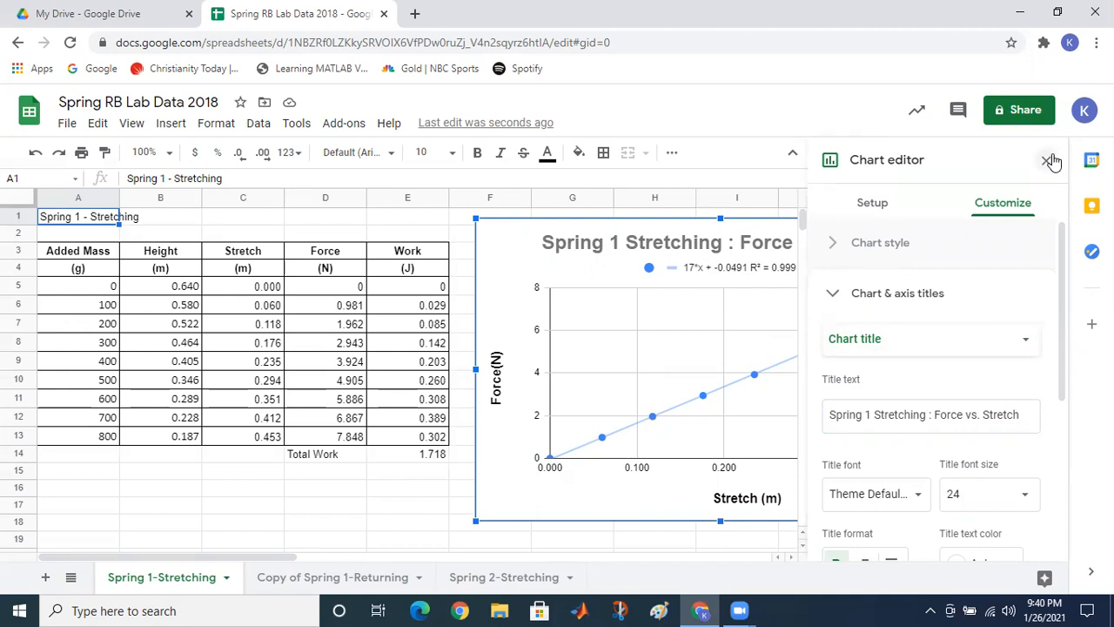
left_click(1049, 161)
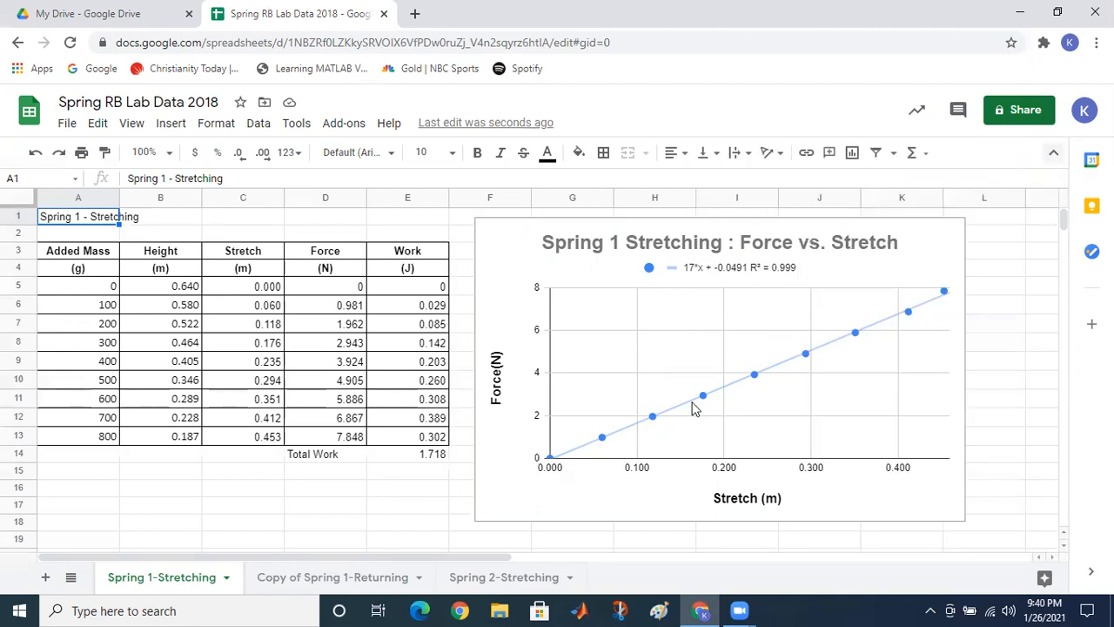
Step: On the Copy of Spring 1-Returning sheet, edit the chart title to 'Spring 1 Returning : Force vs. Stretch'
left_click(354, 571)
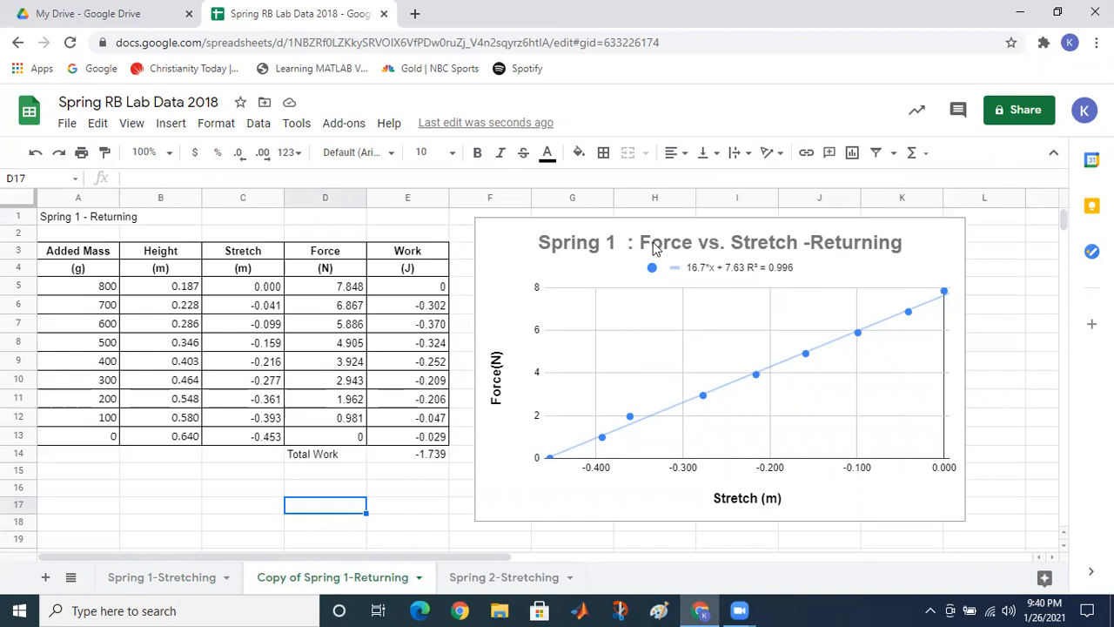
left_click(624, 244)
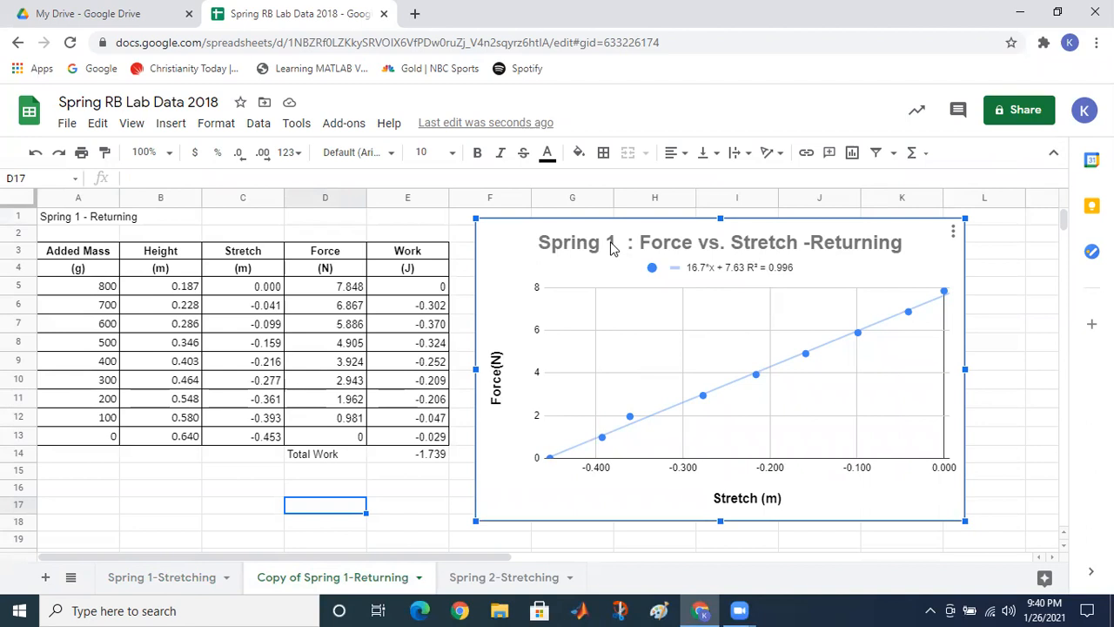
double_click(612, 247)
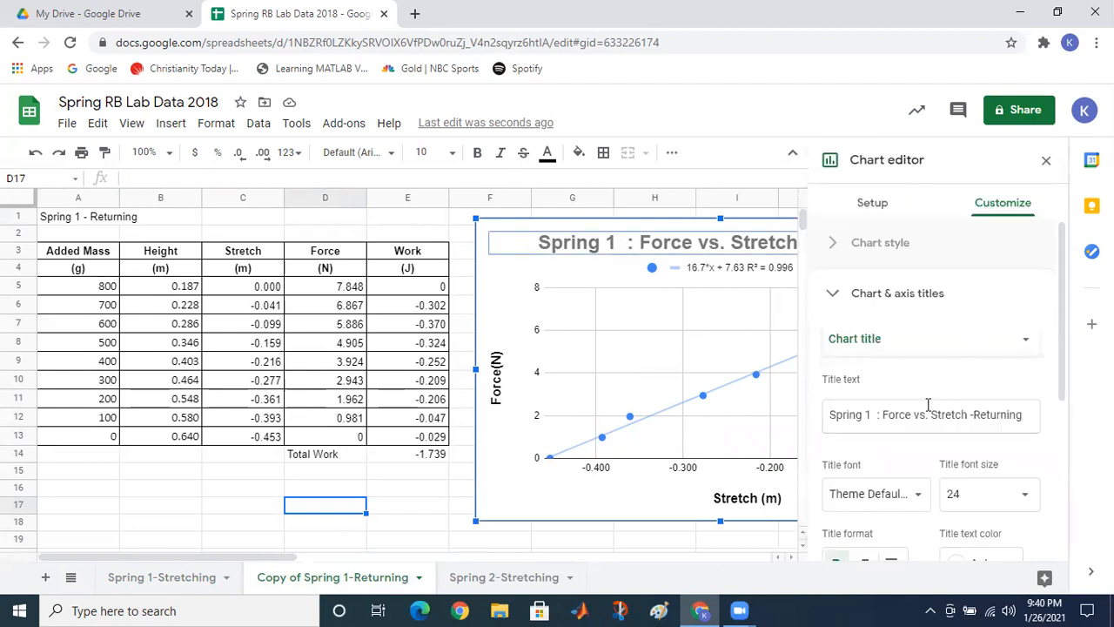
left_click(876, 414)
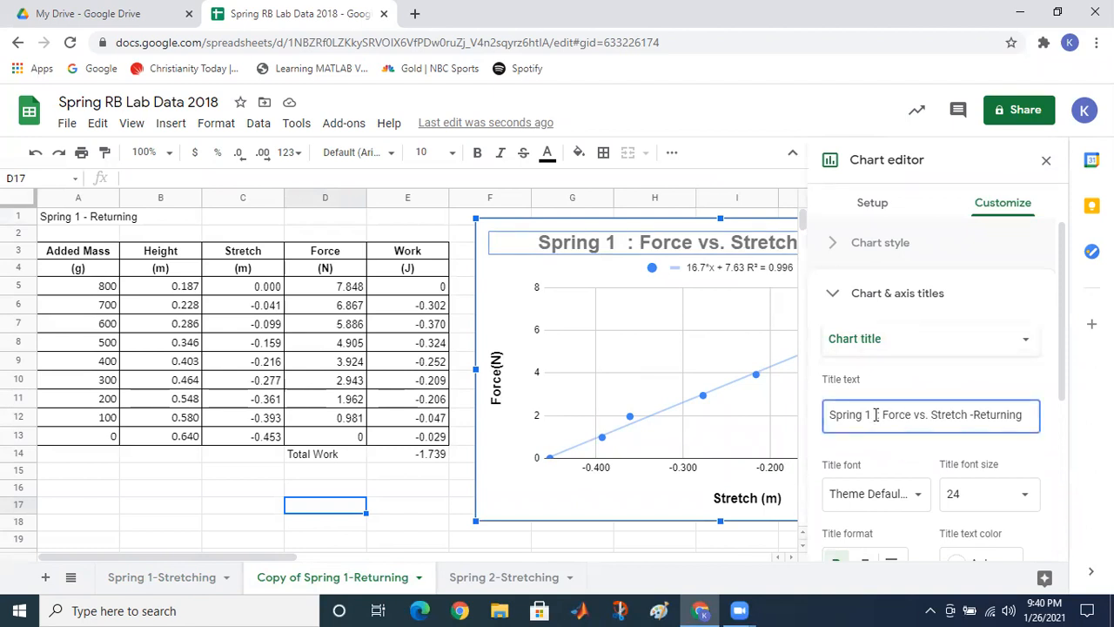
type("Returning")
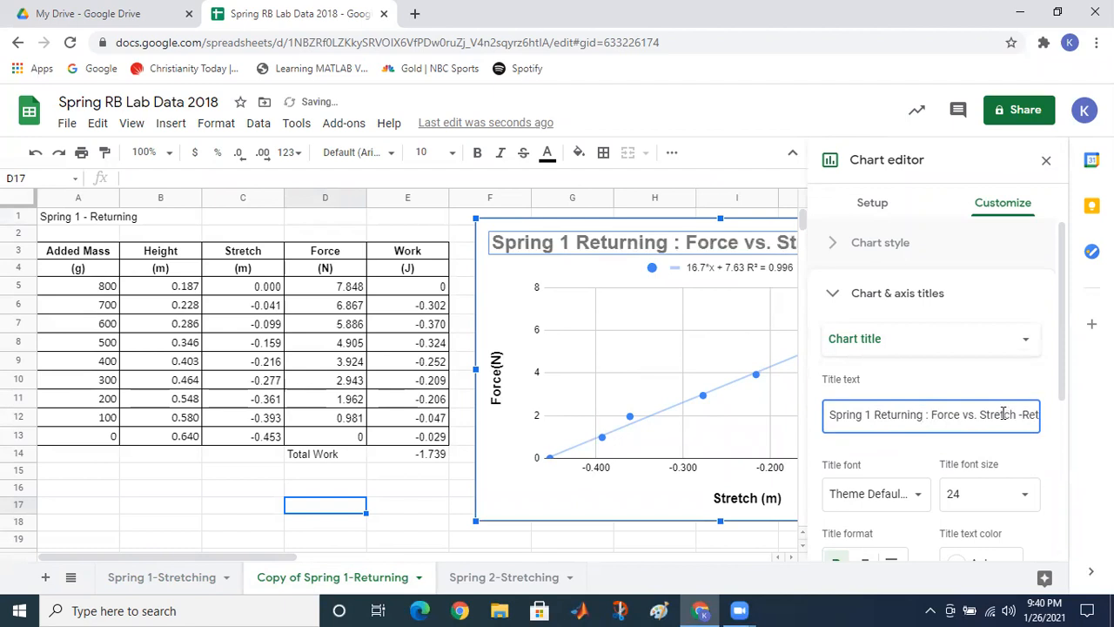
key("Delete")
key("Delete")
key("Delete")
key("Delete")
key("Delete")
key("Delete")
key("Delete")
key("Delete")
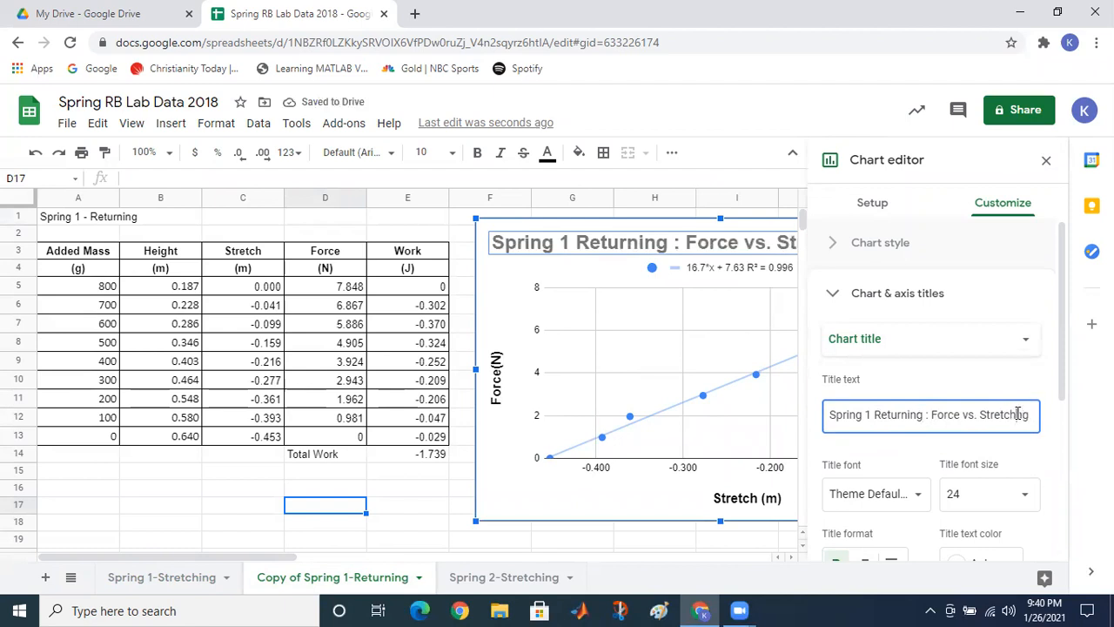
key("Delete")
key("Delete")
key("Delete")
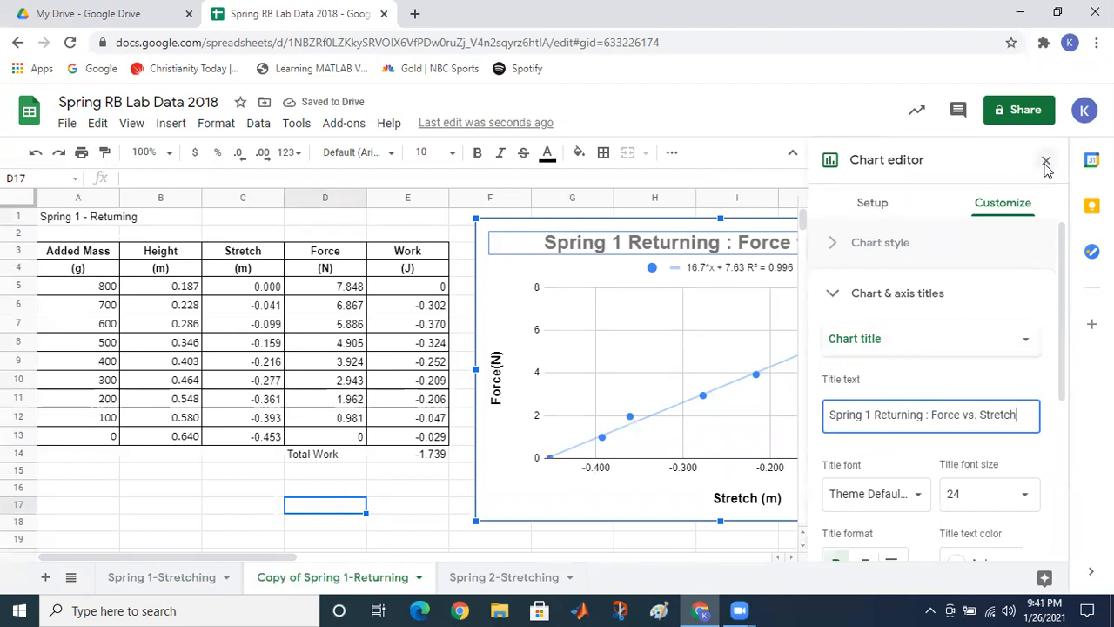
left_click(1046, 160)
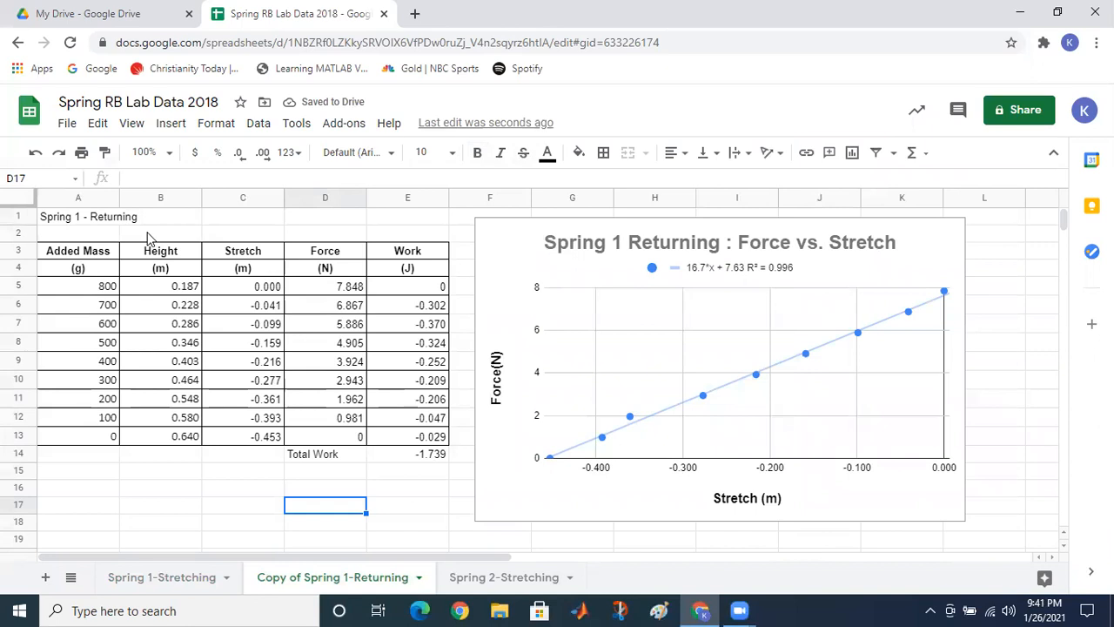
Step: Remove 'Copy of ' from the sheet tab name so it reads 'Spring 1-Returning'
double_click(290, 570)
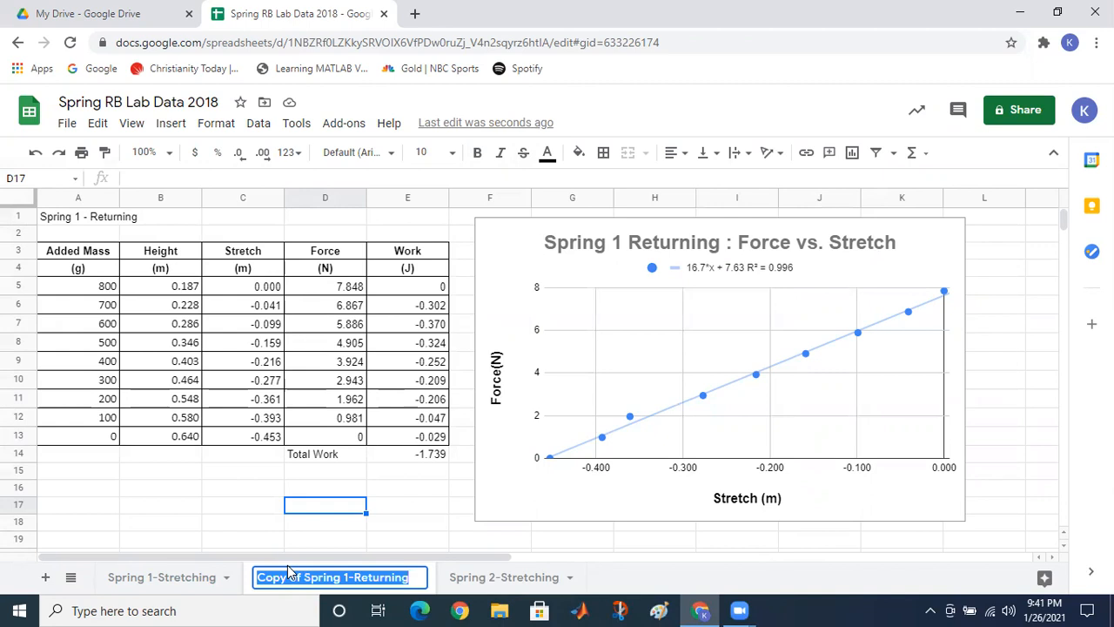
left_click(289, 570)
key("Right")
key("BackSpace")
key("BackSpace")
key("BackSpace")
key("BackSpace")
key("BackSpace")
key("BackSpace")
key("BackSpace")
key("BackSpace")
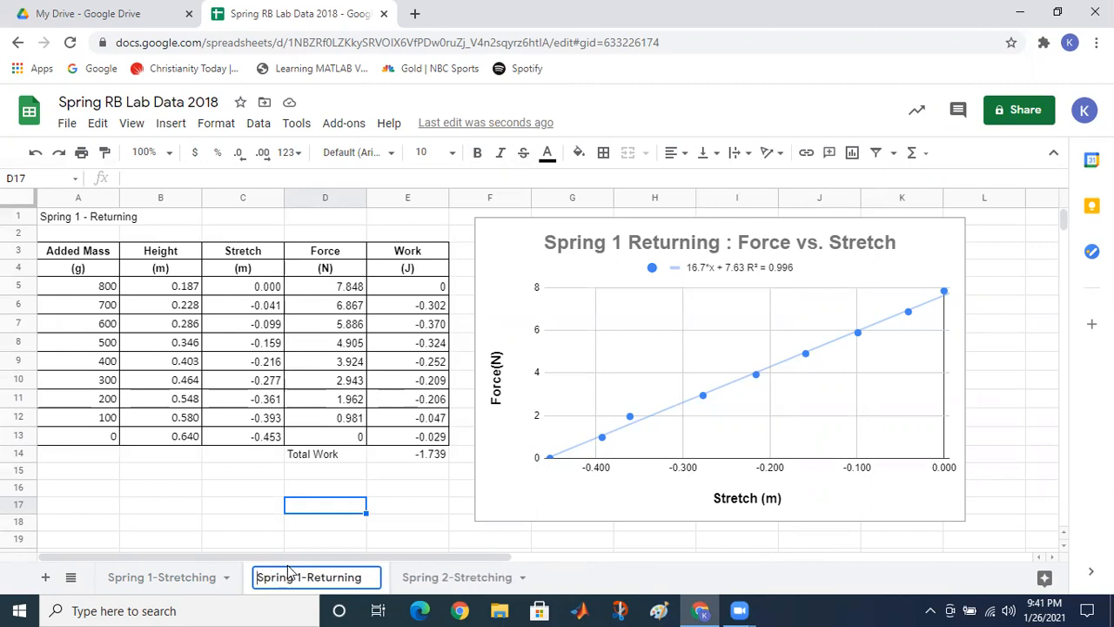
left_click(248, 493)
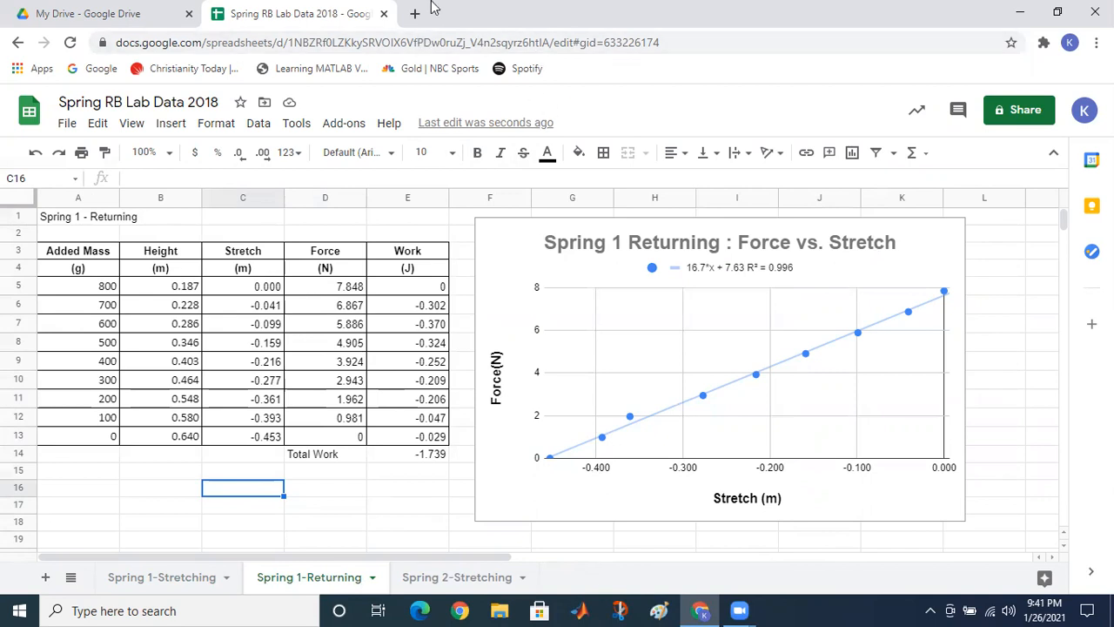
Step: From My Drive, create a new blank Google Docs document
left_click(130, 13)
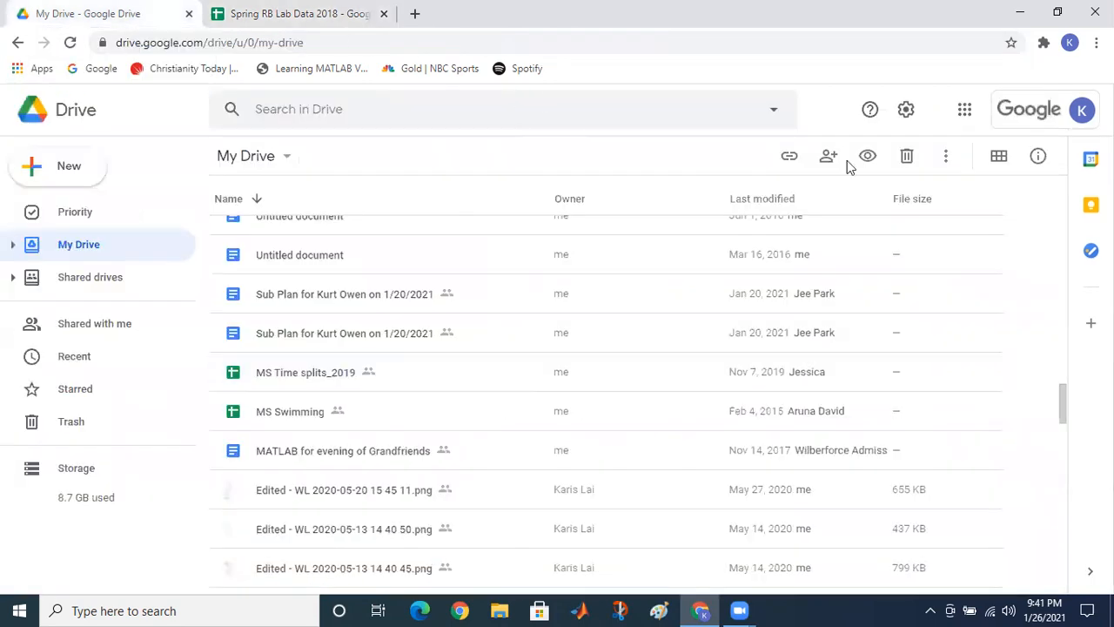
left_click(73, 170)
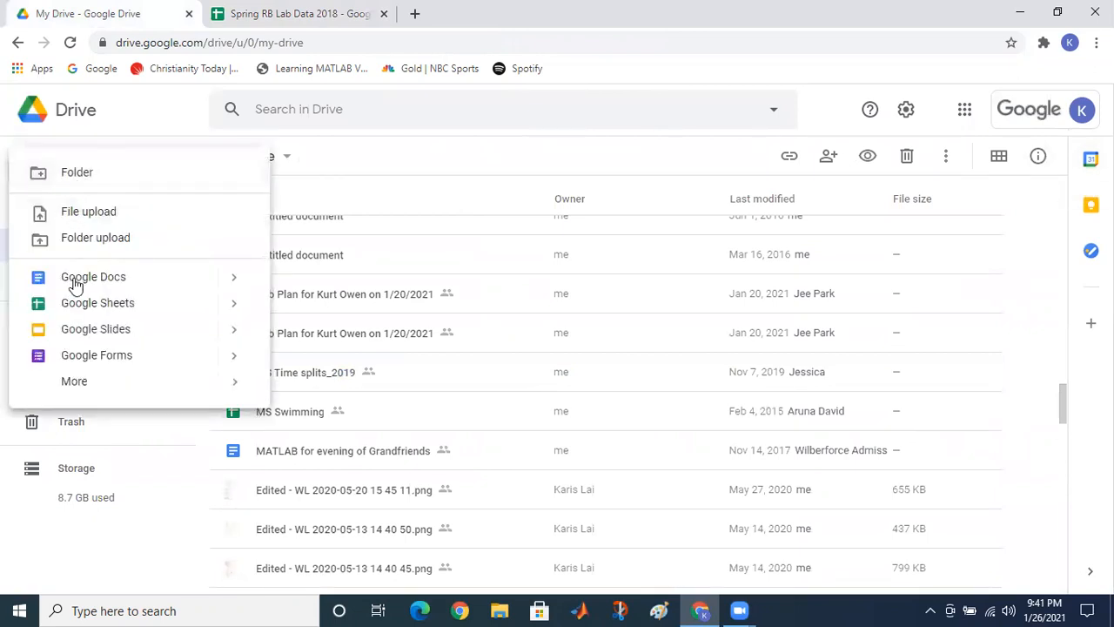
left_click(80, 280)
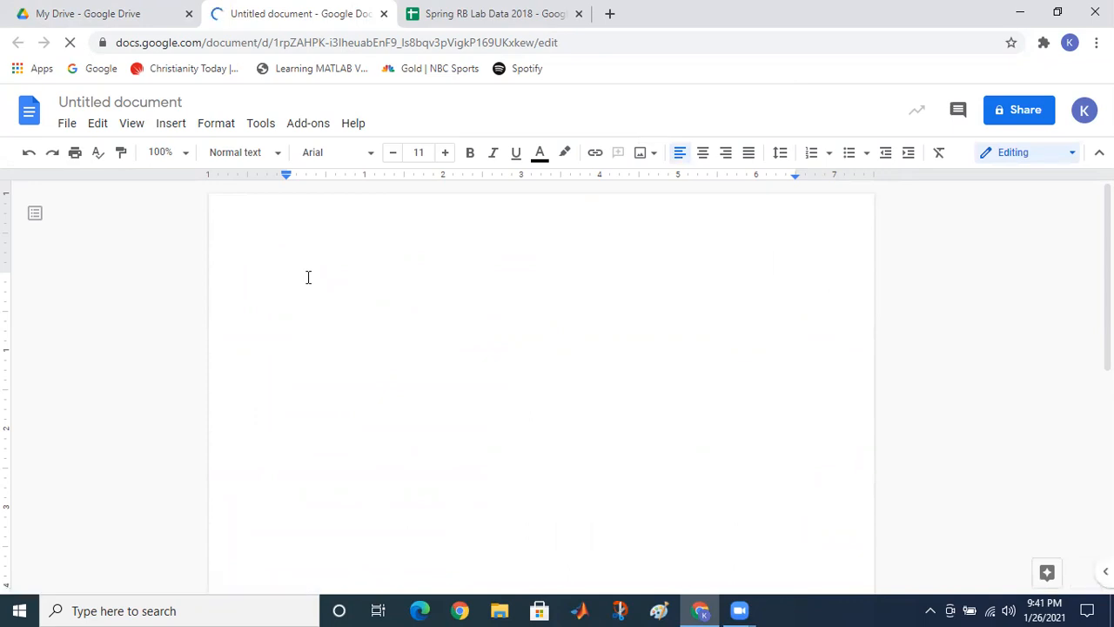
Step: Type the indented title 'Spring- Rubber Band Lab' on the first line
key("Tab")
key("Tab")
key("Tab")
key("Tab")
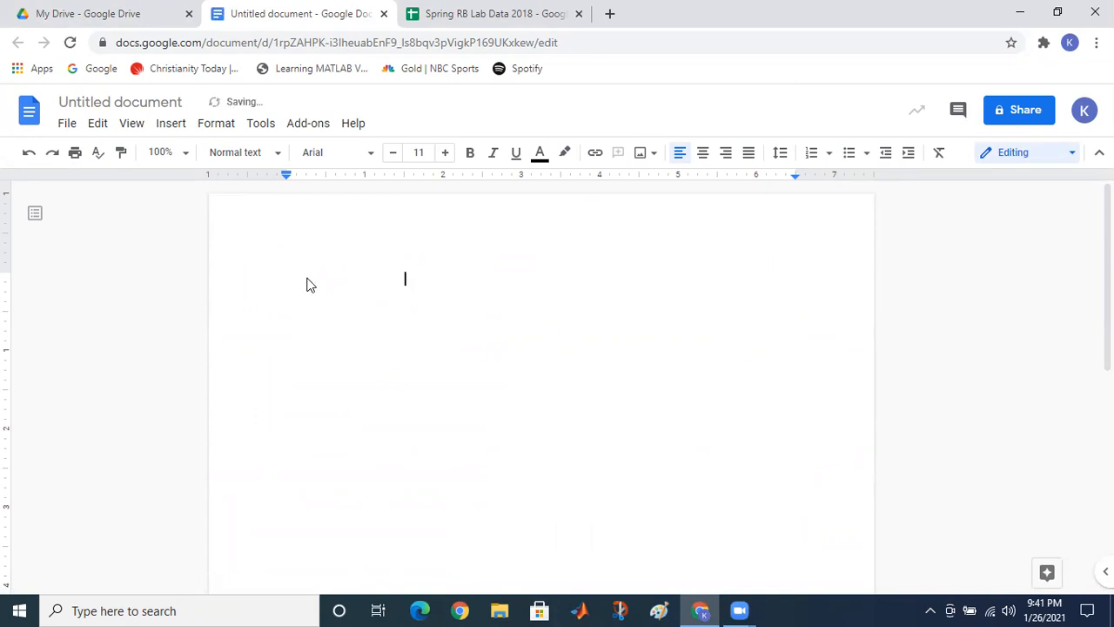
type("Spri")
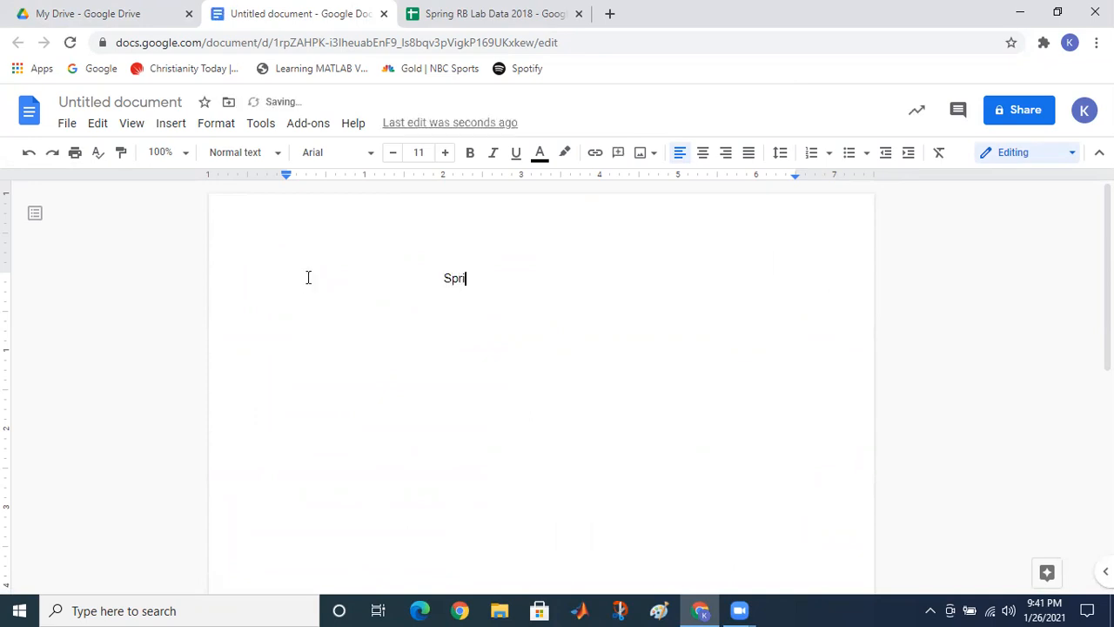
type("ng- Rubber Band Lab")
key("Return")
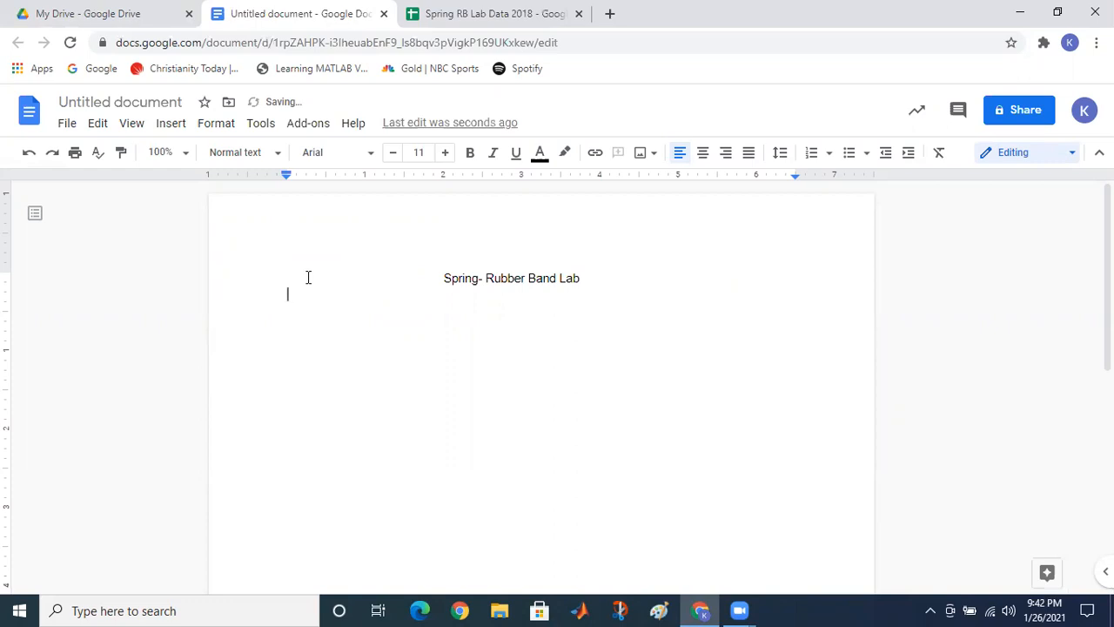
Step: Add a Name line with the student's name and a Partners line listing three partners
key("Return")
type("Partners")
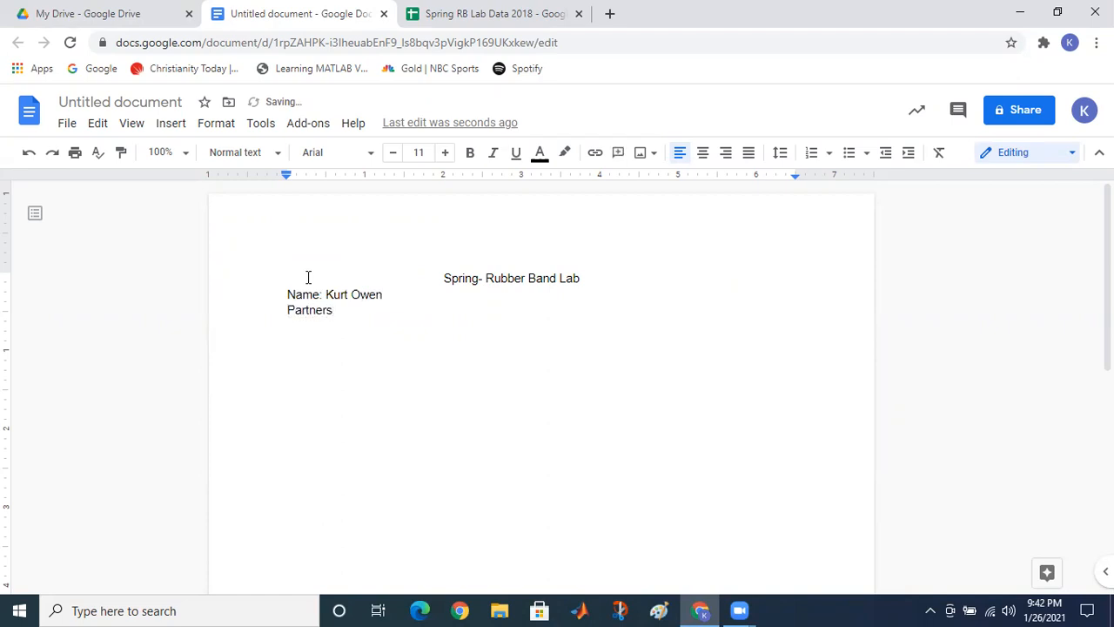
type(": N")
type("ewton, E")
type("in")
key("BackSpace")
type("nstein, :i")
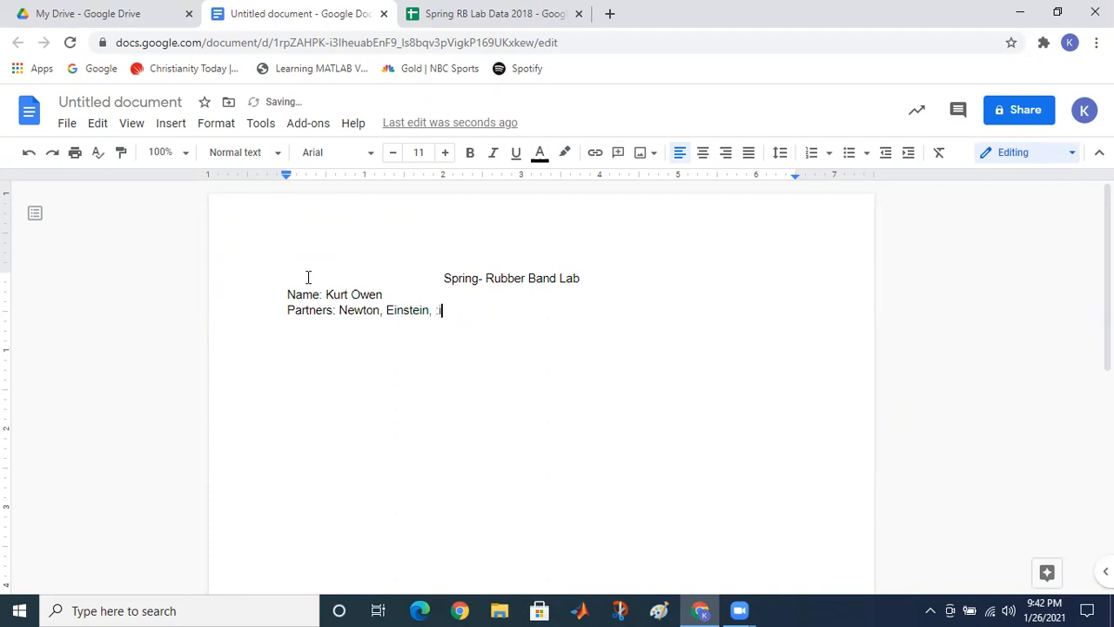
key("BackSpace")
type("Liebnitz")
key("Return")
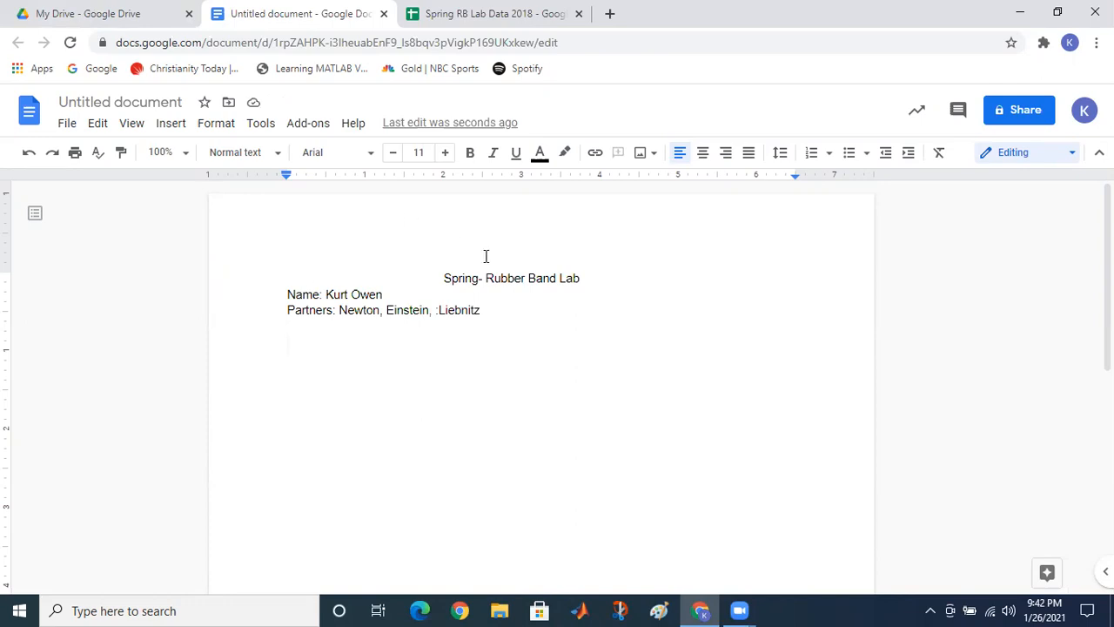
Step: Add a 'Spring 1 Data' line followed by an empty line
type("Srp")
key("BackSpace")
key("BackSpace")
key("BackSpace")
type("Sp")
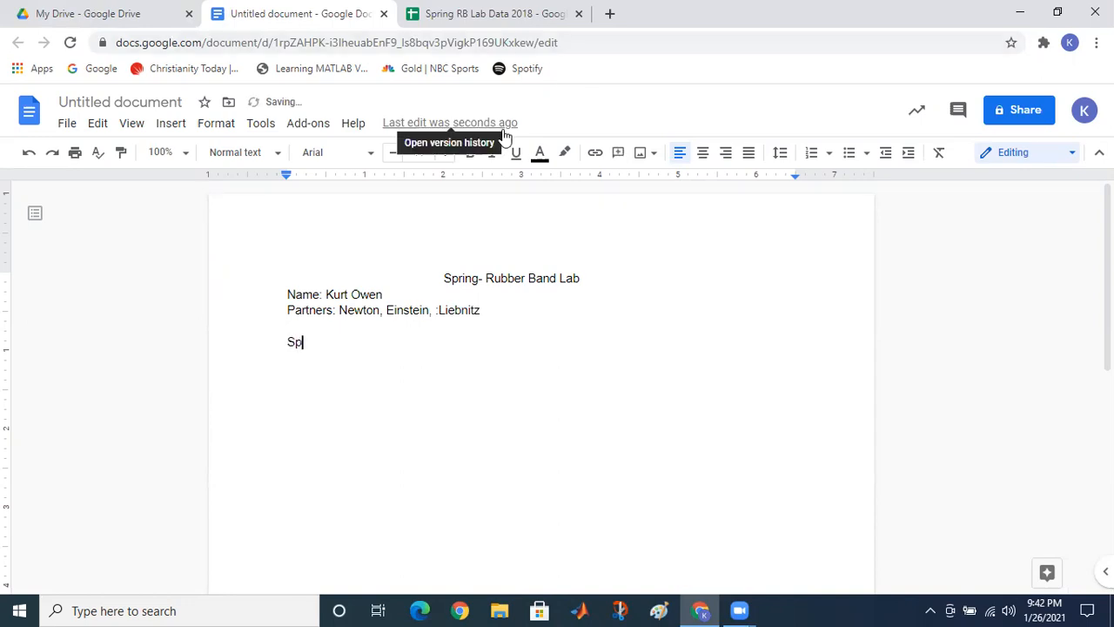
type("ring 1 Data")
key("Return")
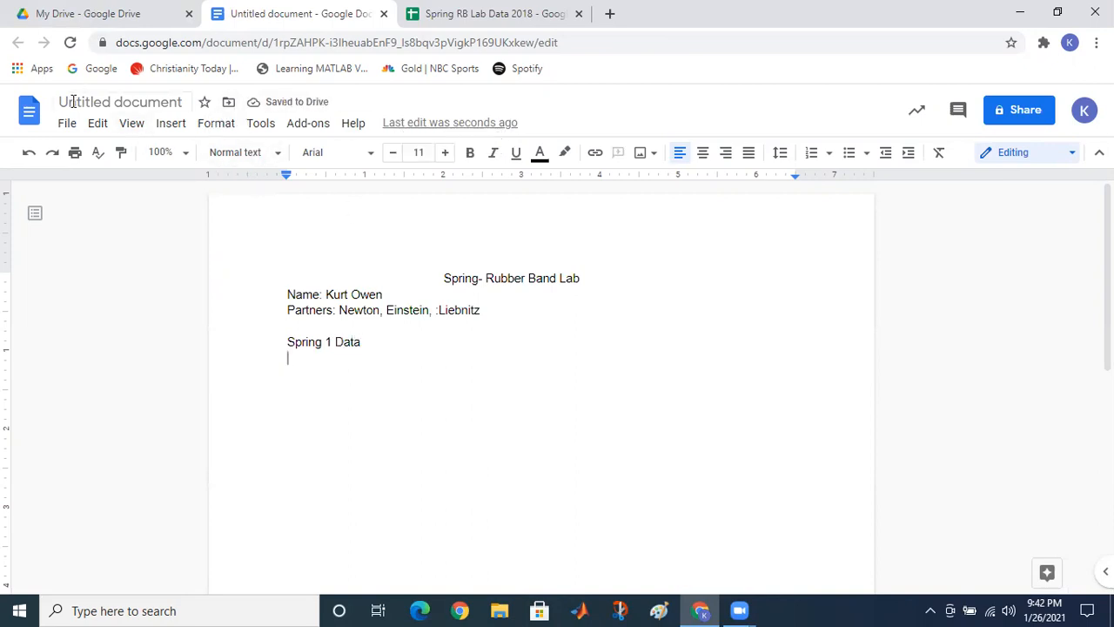
Step: Insert an empty 2x2 table below Spring 1 Data and zoom the page to 125%
left_click(168, 130)
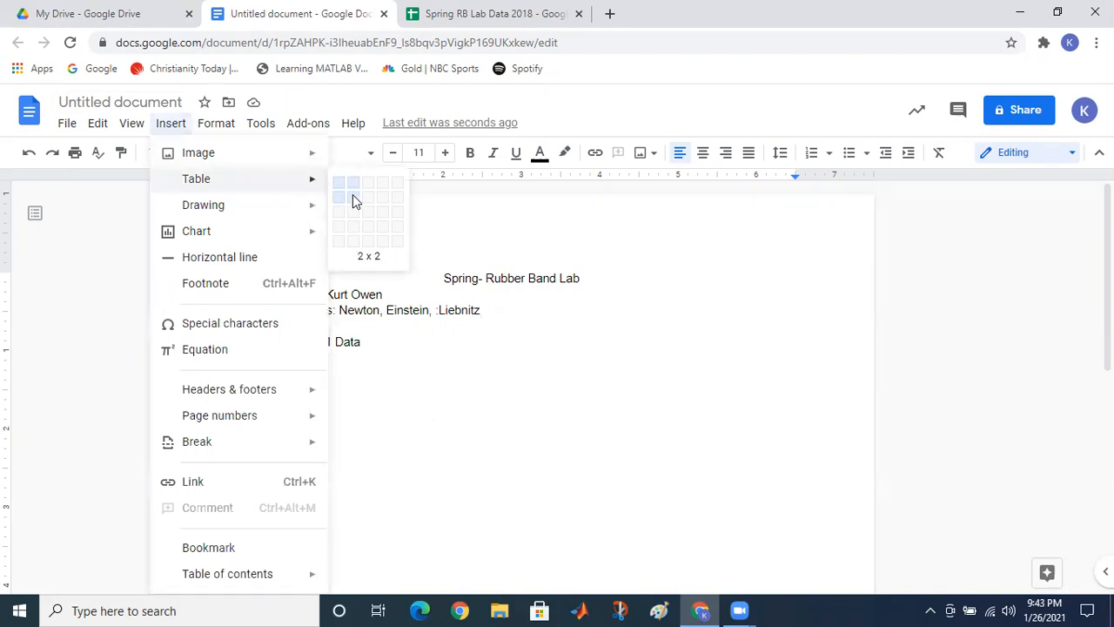
left_click(353, 194)
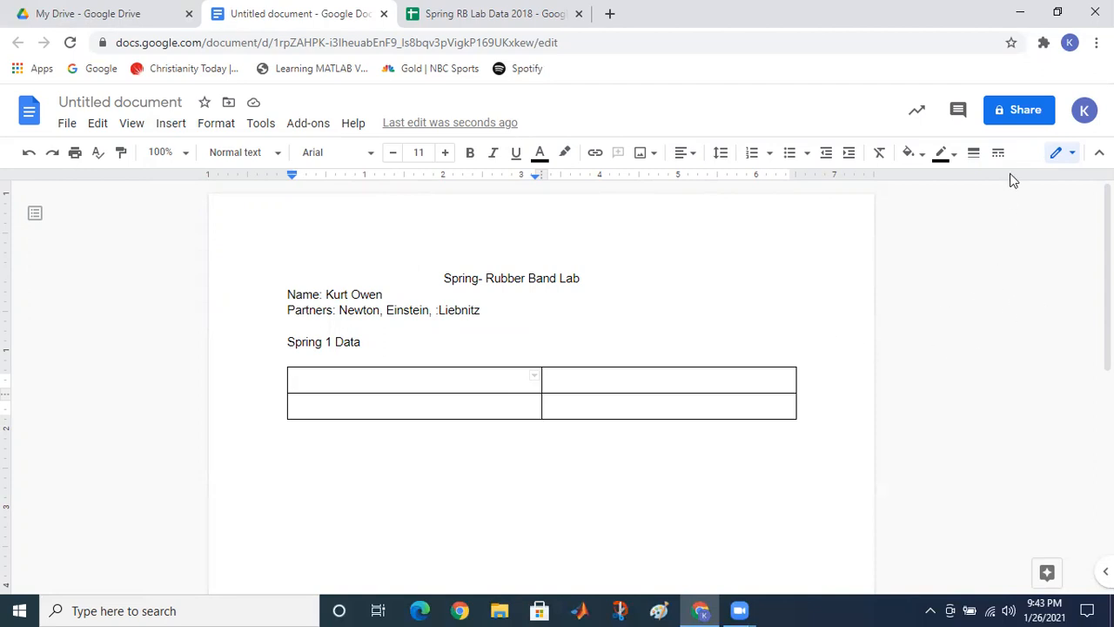
left_click(185, 157)
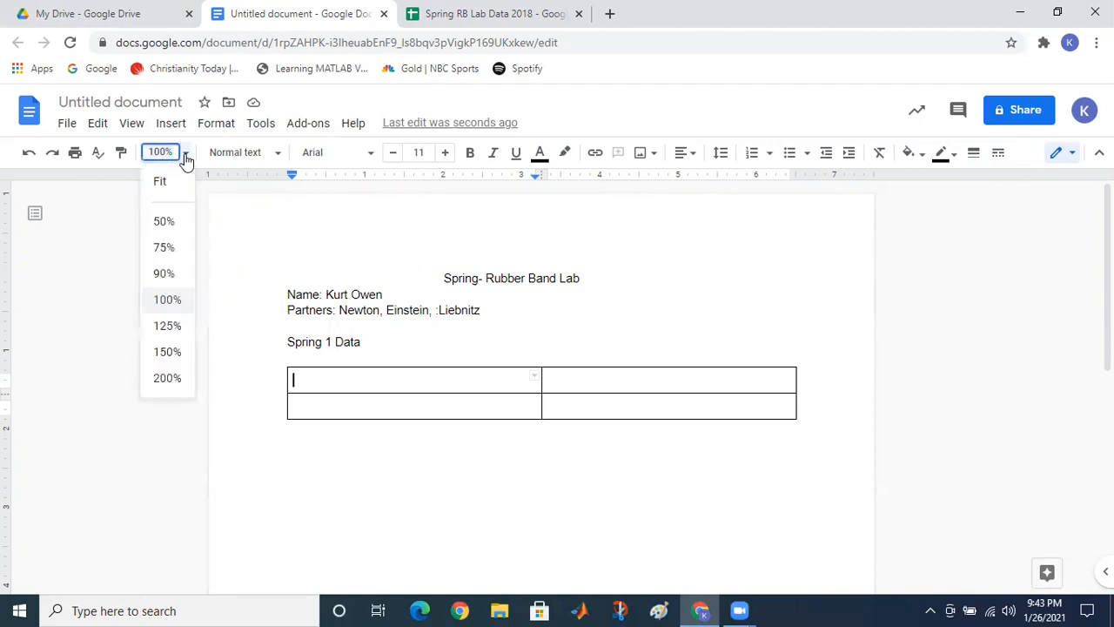
left_click(167, 327)
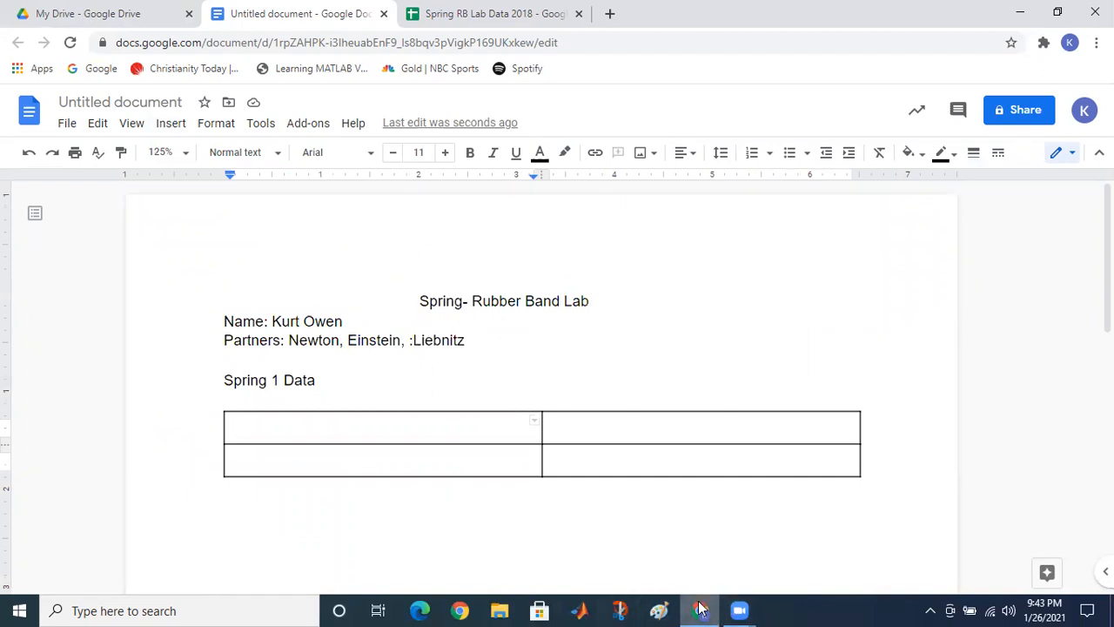
Step: Glance at the lab data spreadsheet and come back to the lab report
left_click(463, 16)
left_click(322, 17)
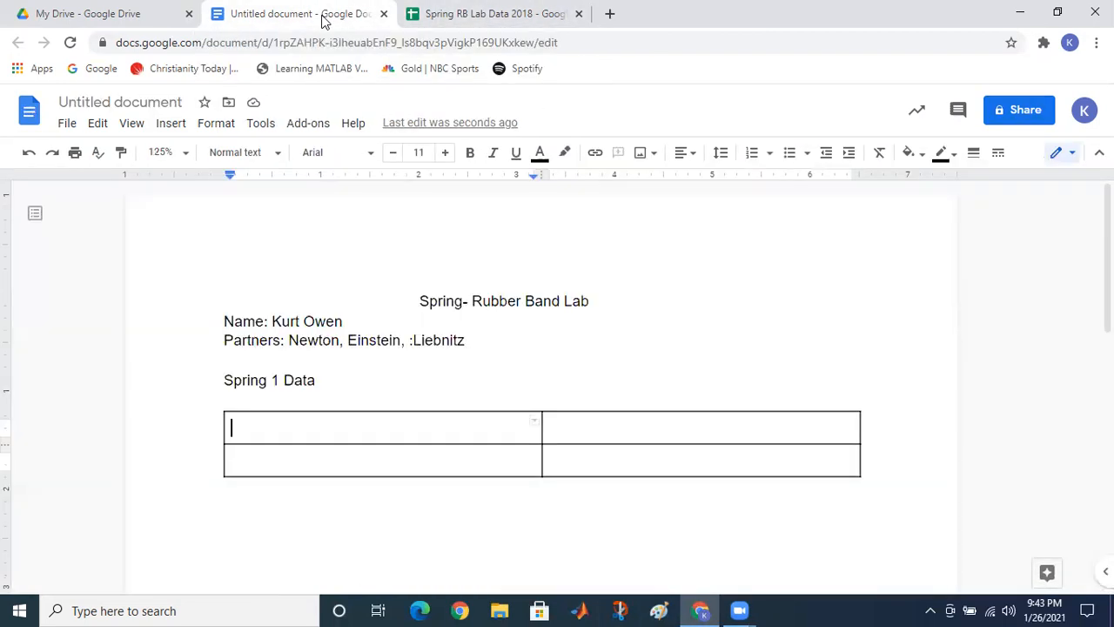
left_click(461, 14)
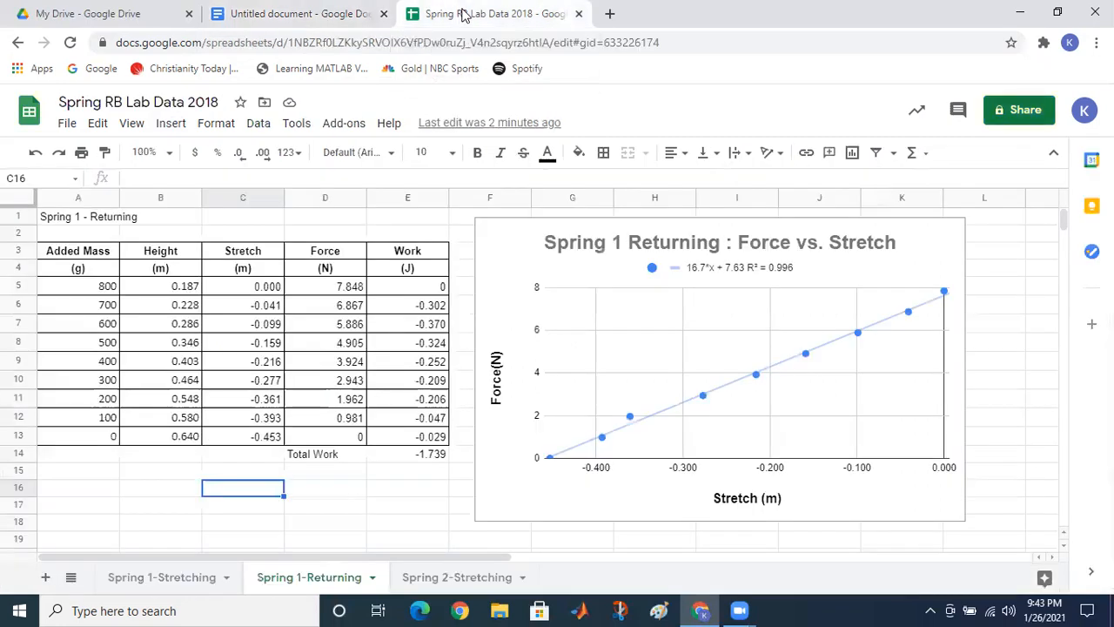
left_click(335, 17)
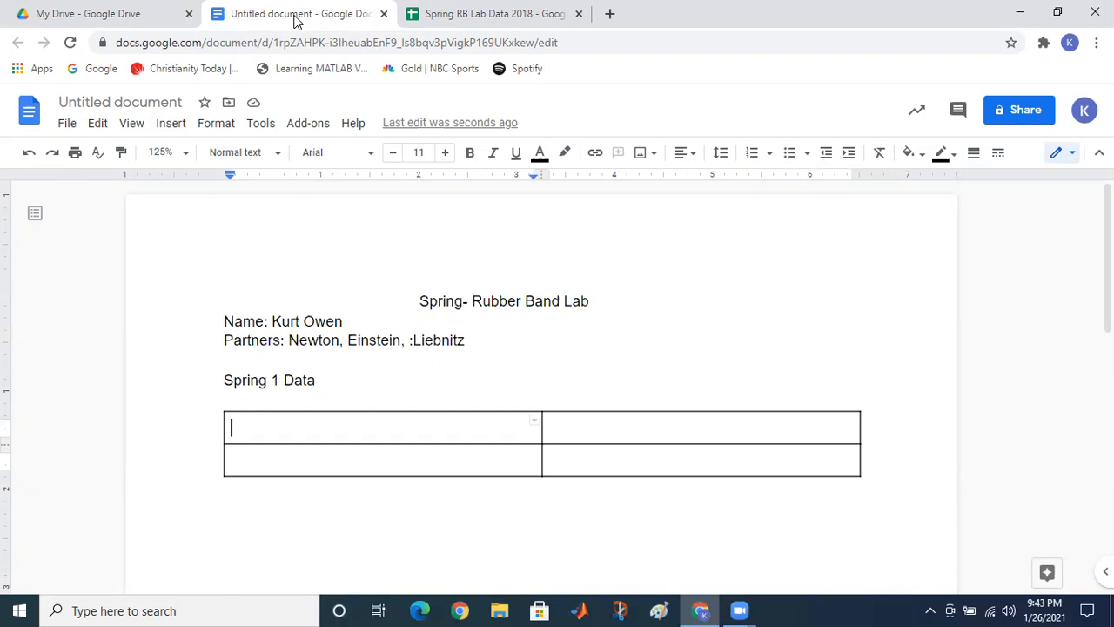
Step: Rename the untitled document to 'Spring- Rubber Band Lab-Sample' and go to the spreadsheet
left_click(102, 105)
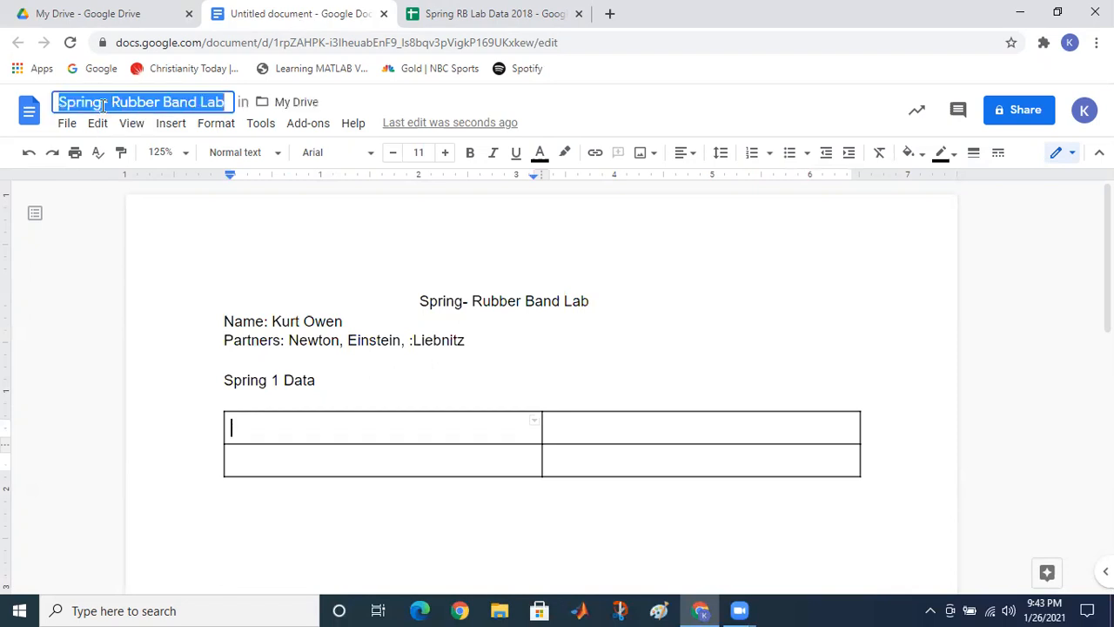
left_click(226, 103)
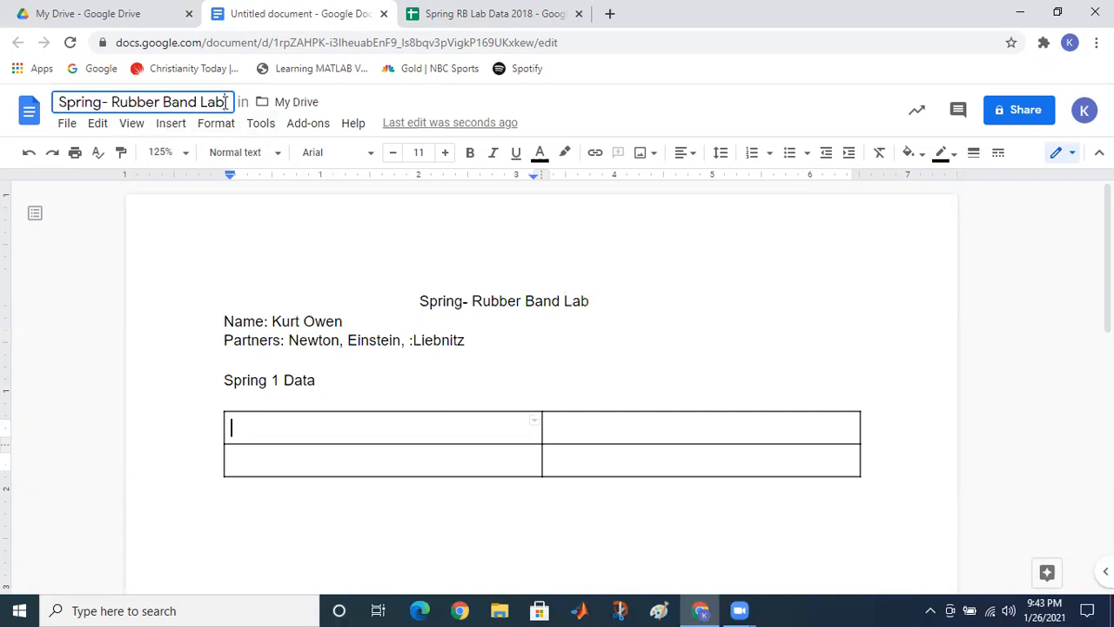
type("Lab-Sample")
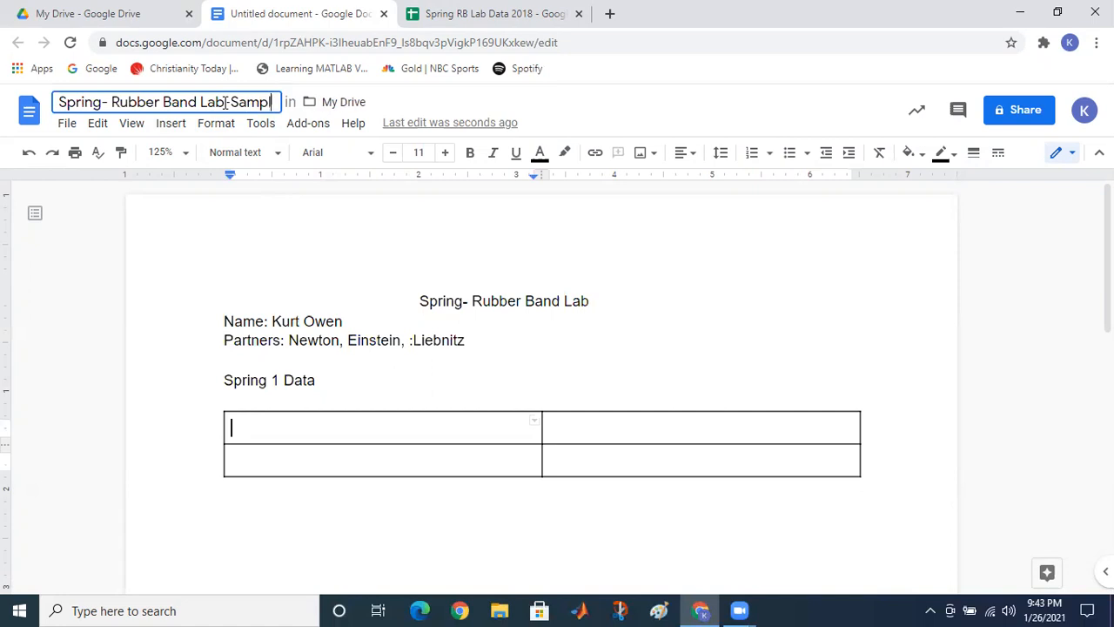
left_click(229, 103)
key("BackSpace")
type("-")
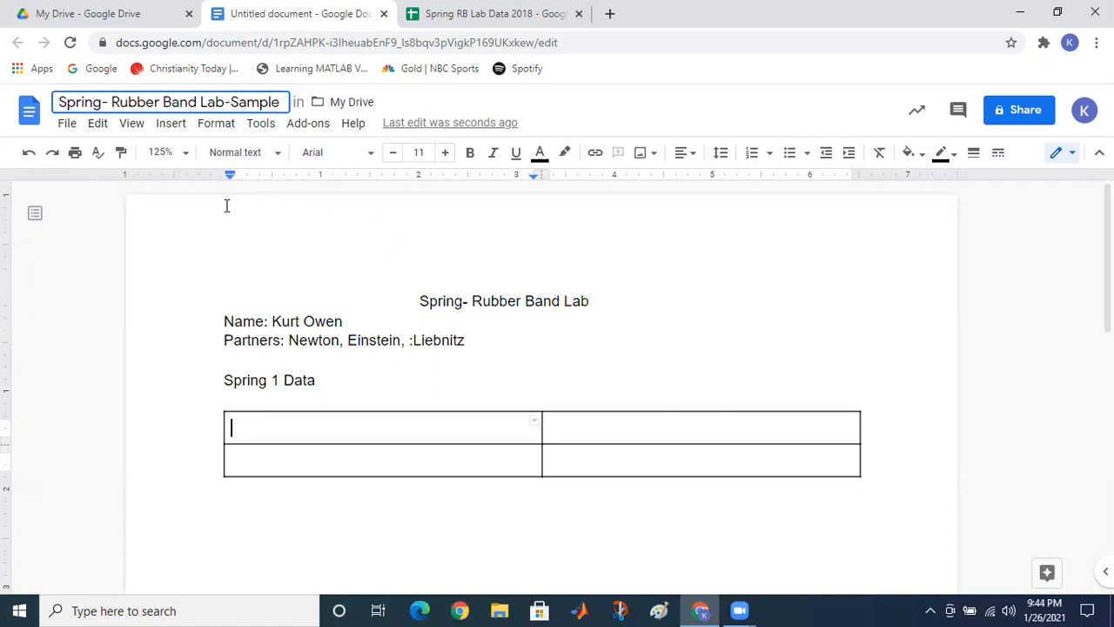
key("Return")
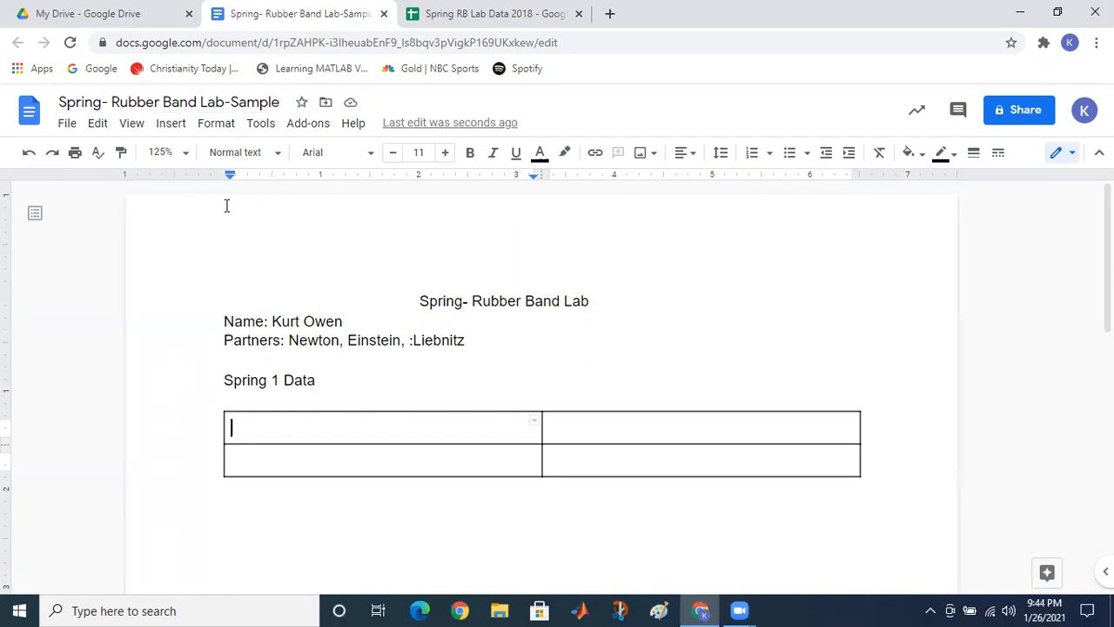
left_click(454, 16)
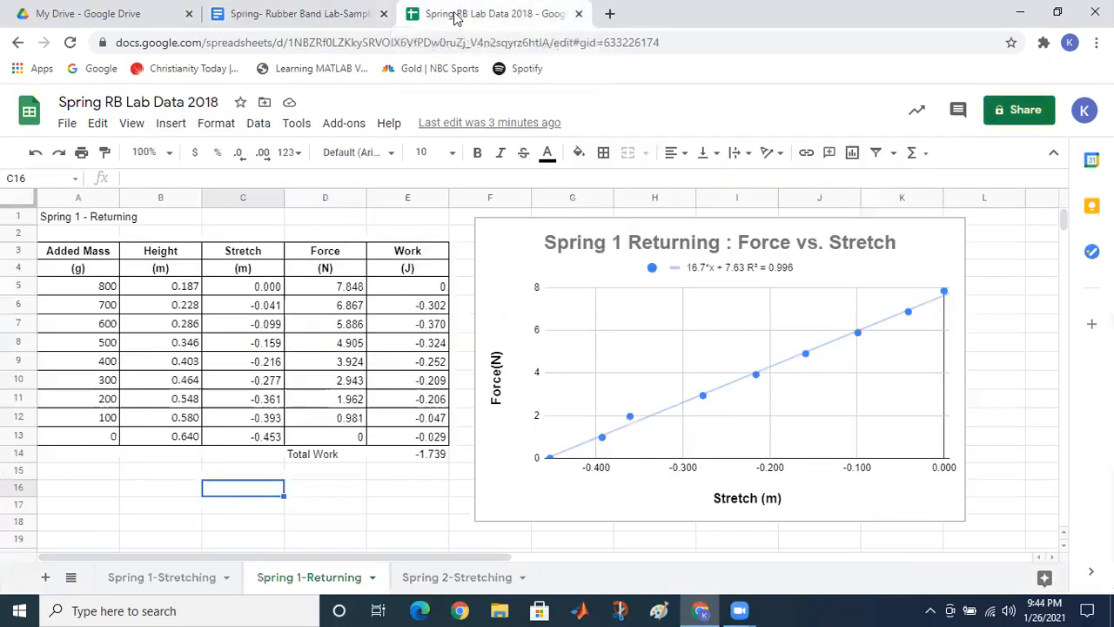
Step: Copy the Spring 1-Stretching table A1:E14 and return to the lab report document
left_click(321, 14)
left_click(461, 16)
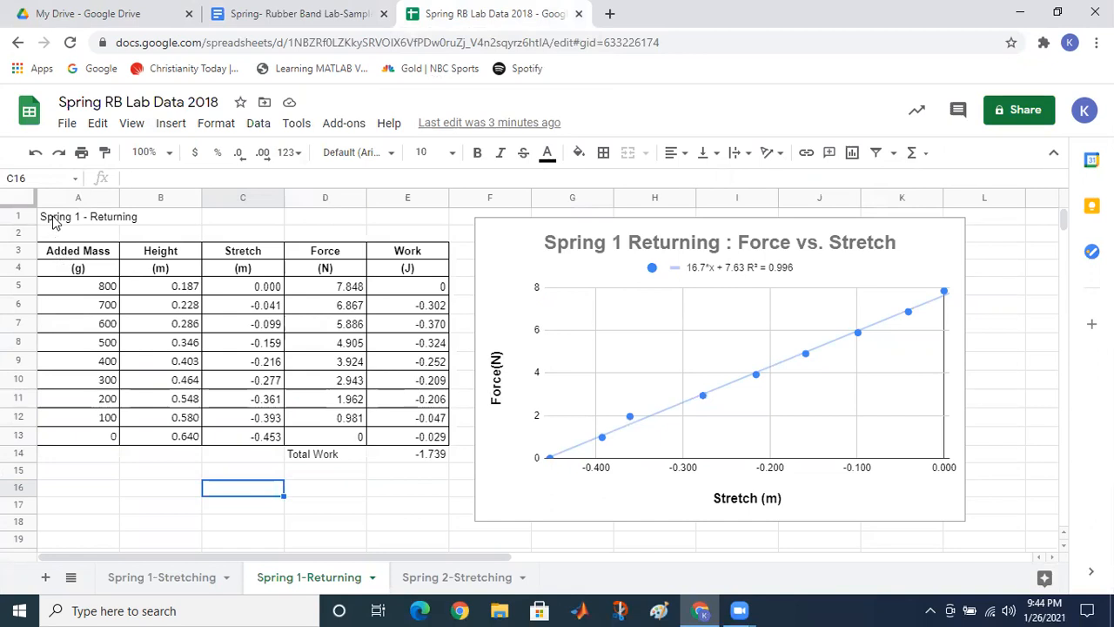
left_click_drag(52, 221, 404, 461)
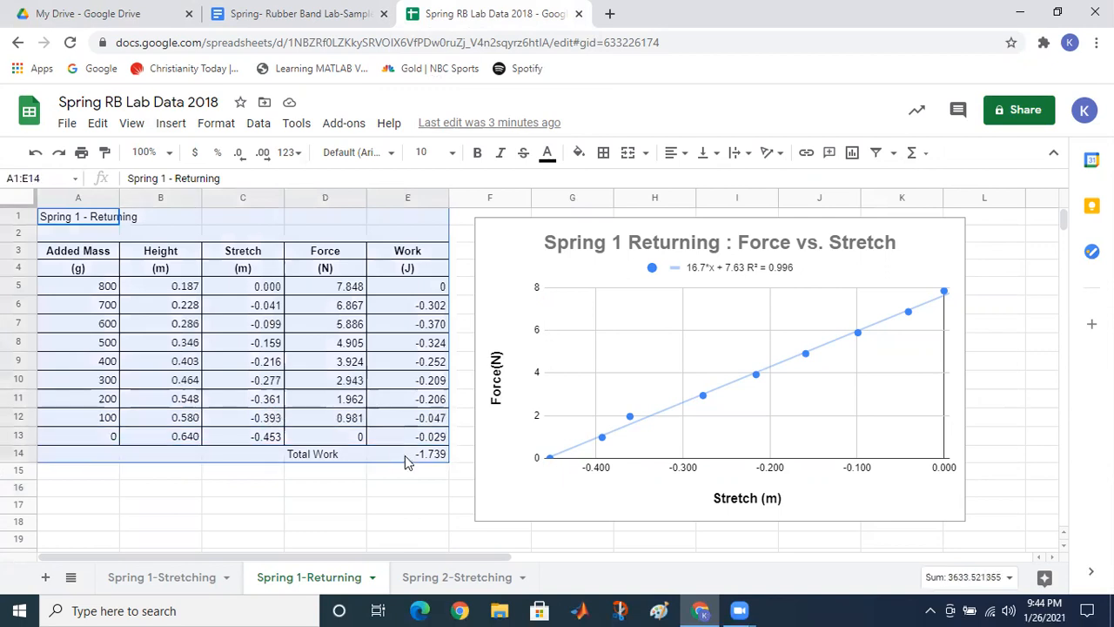
left_click(138, 586)
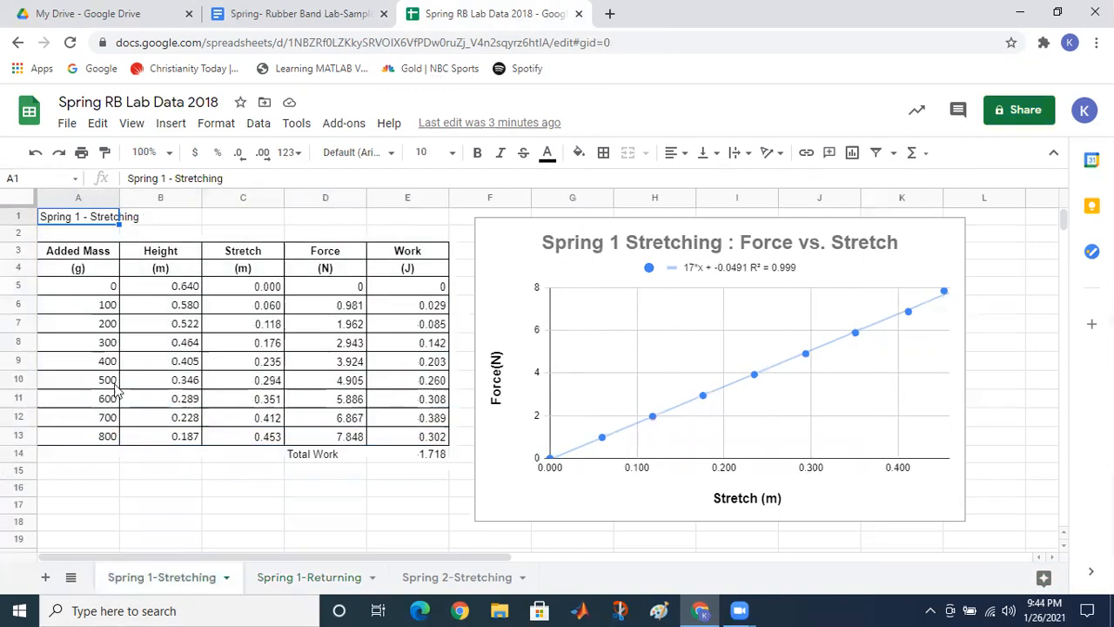
left_click_drag(68, 223, 411, 460)
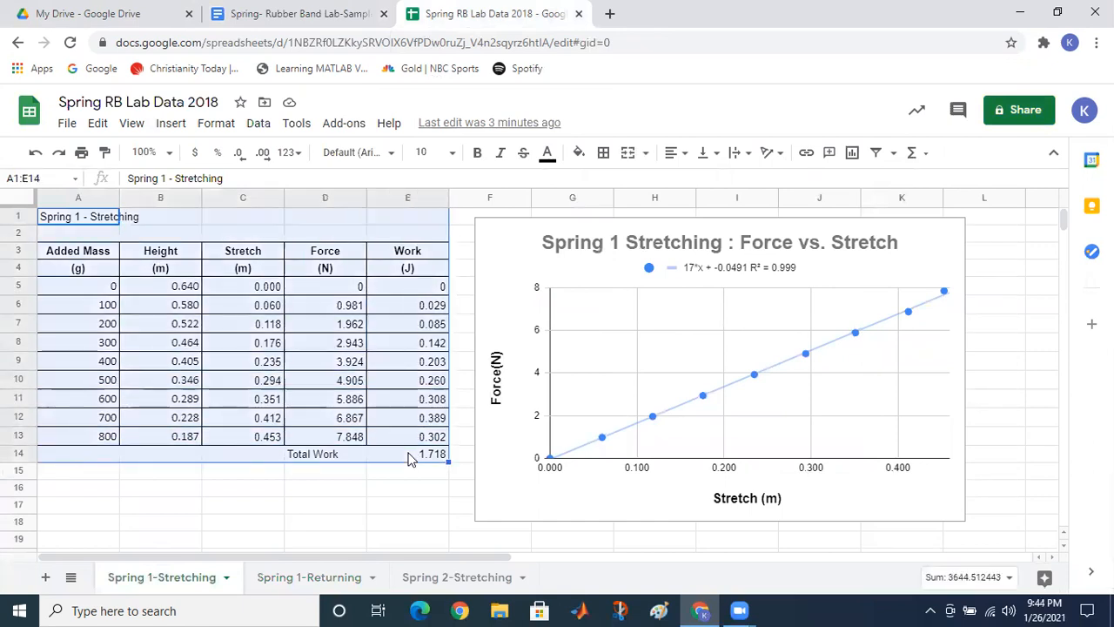
key("ctrl+c")
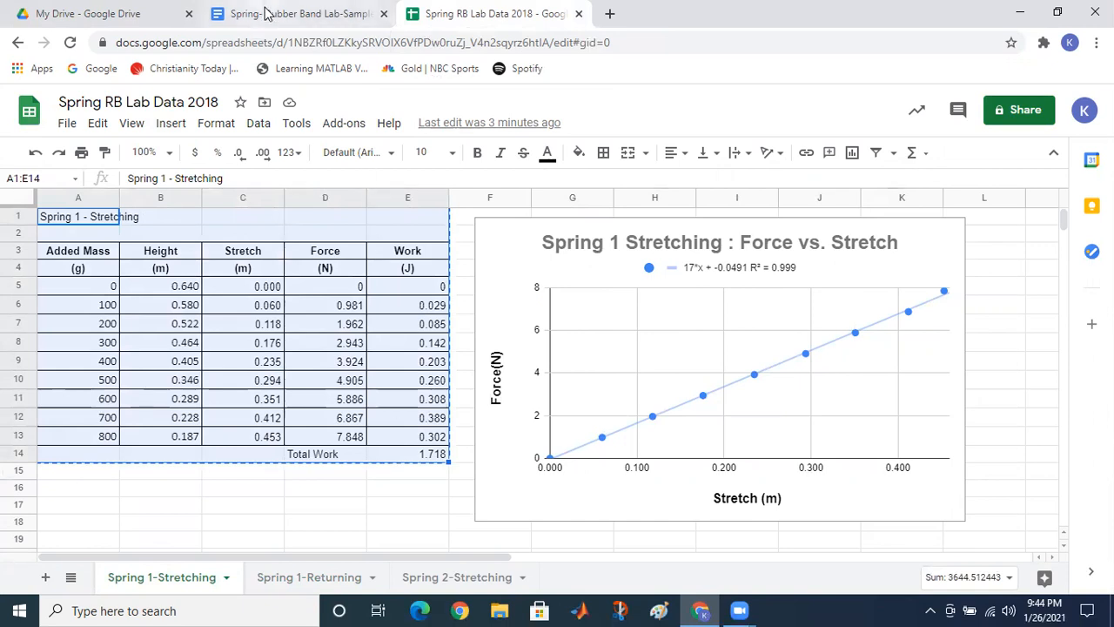
left_click(266, 14)
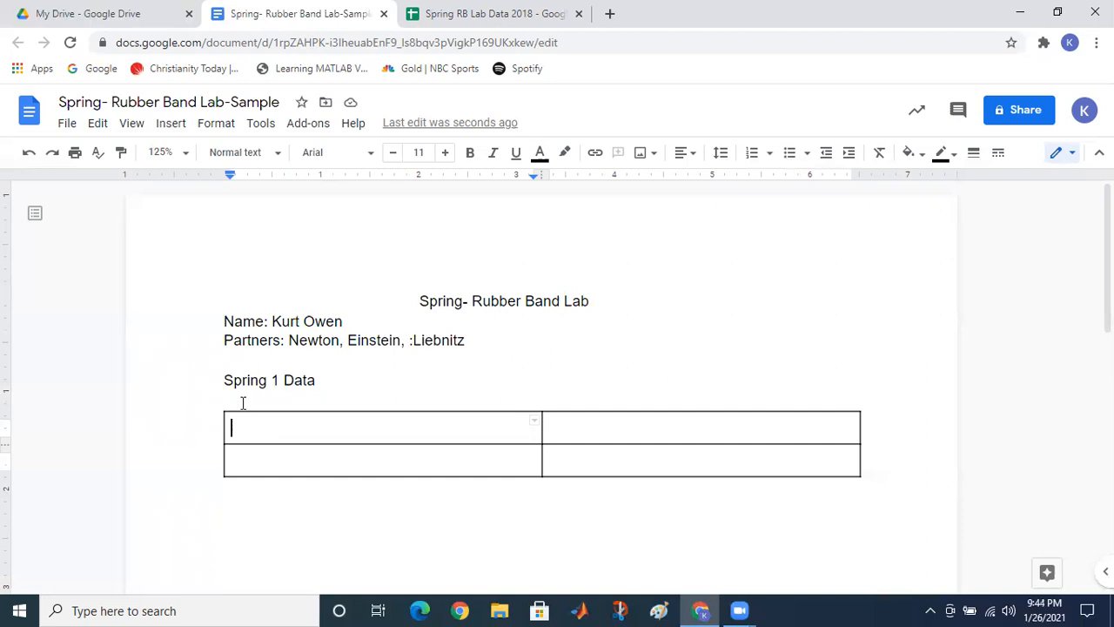
key("ctrl+v")
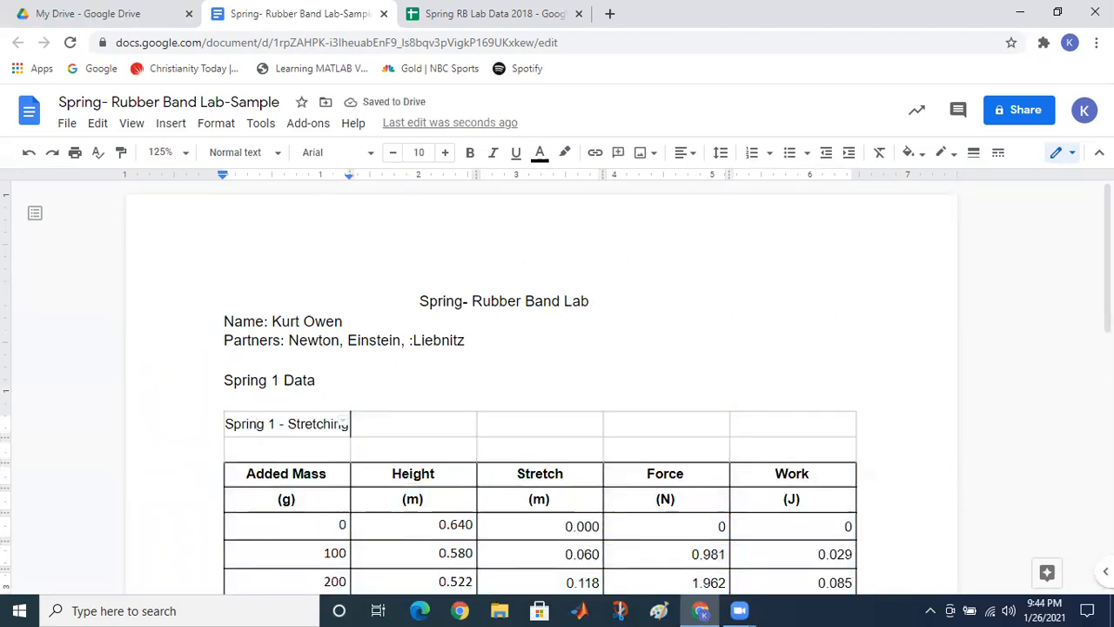
scroll(346, 424, "down", 4)
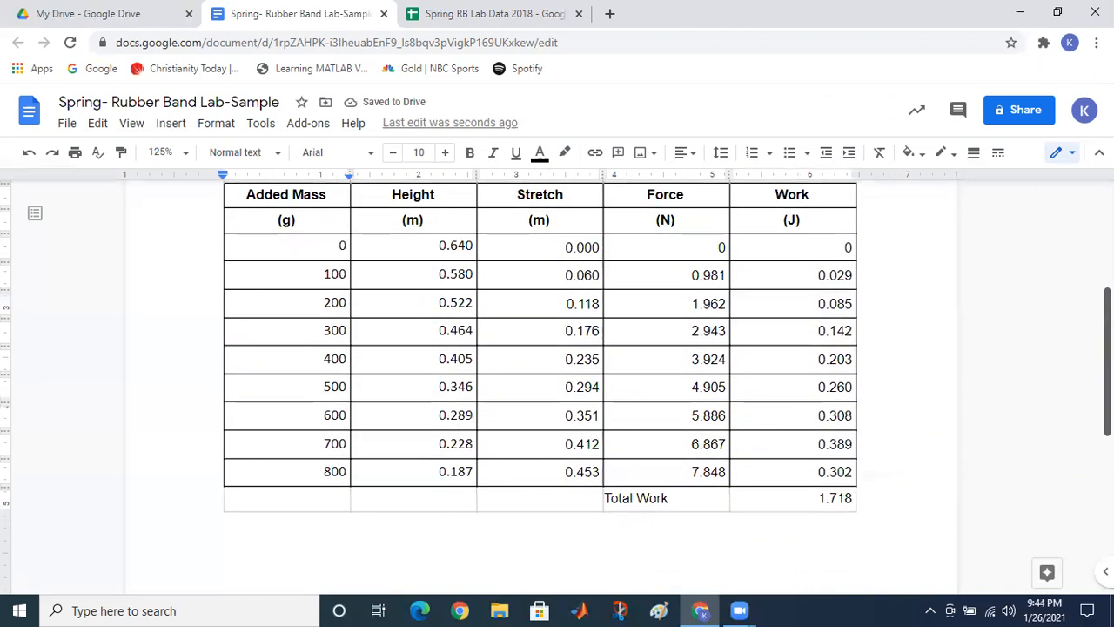
scroll(738, 316, "down", 1)
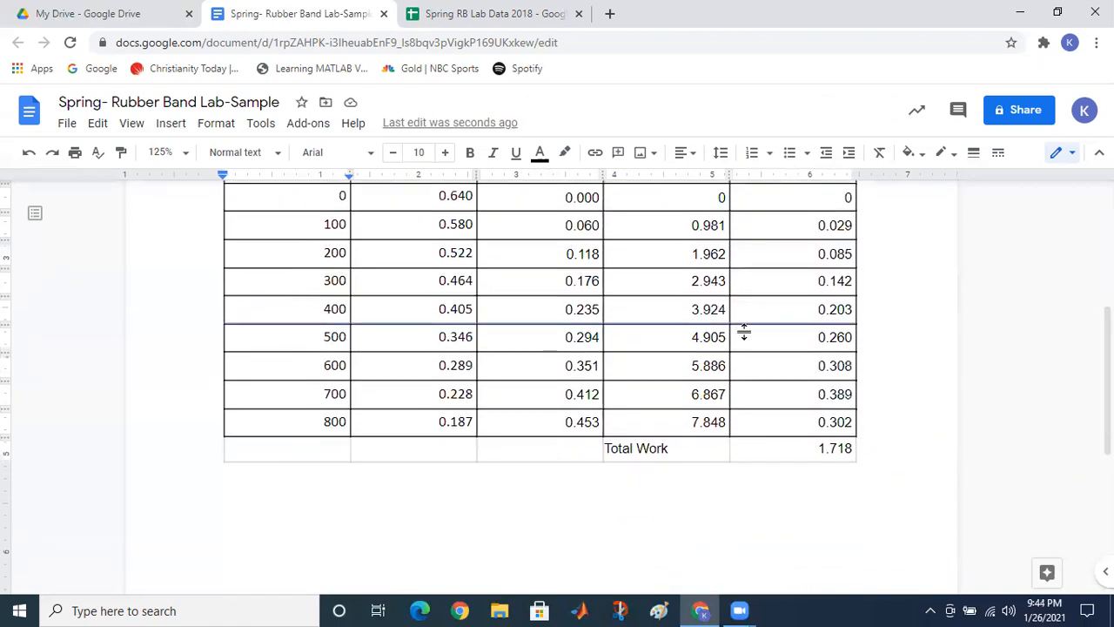
left_click(745, 329)
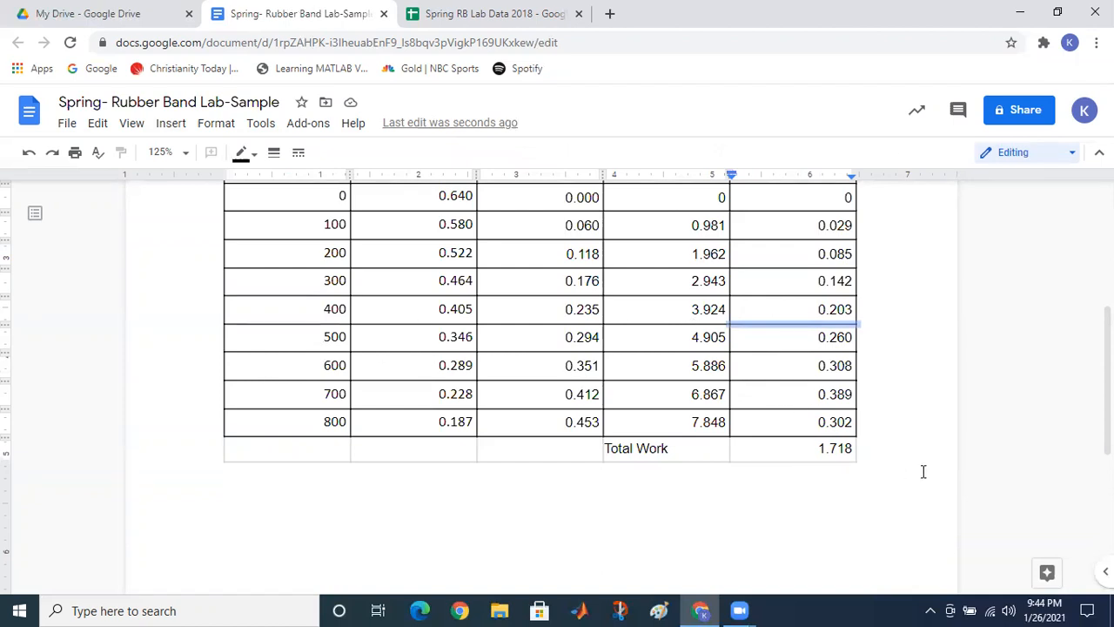
key("ctrl+z")
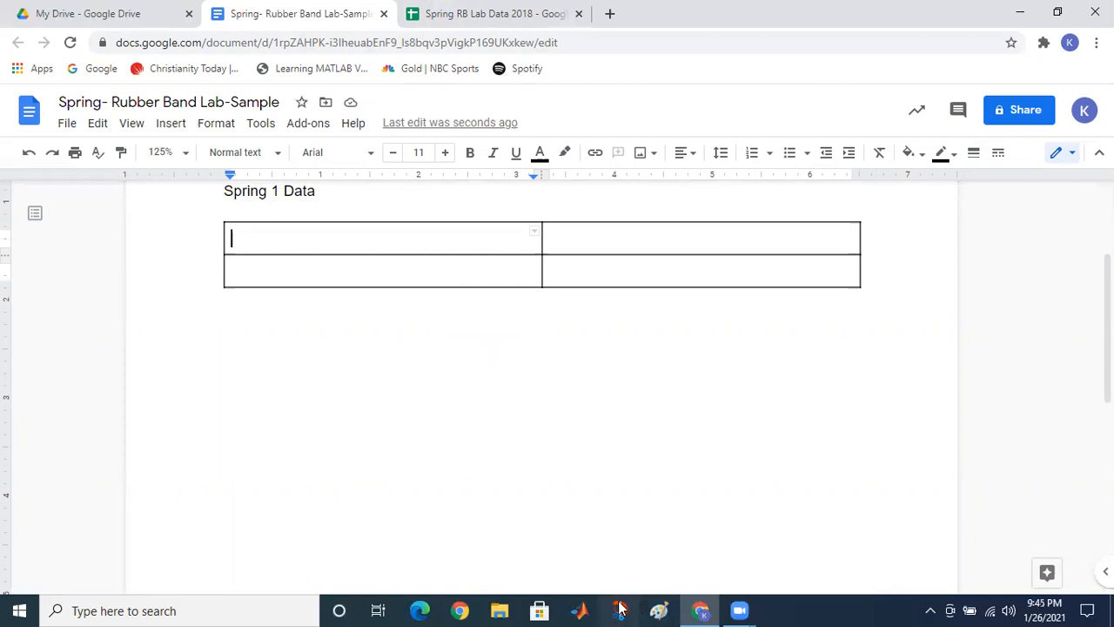
left_click(73, 609)
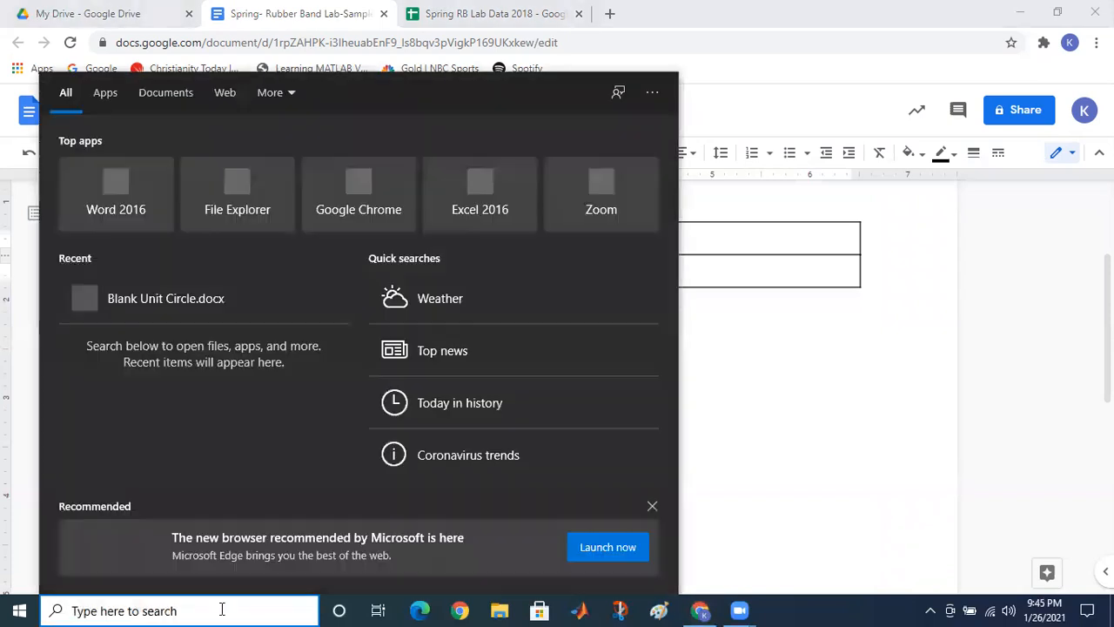
type("sni")
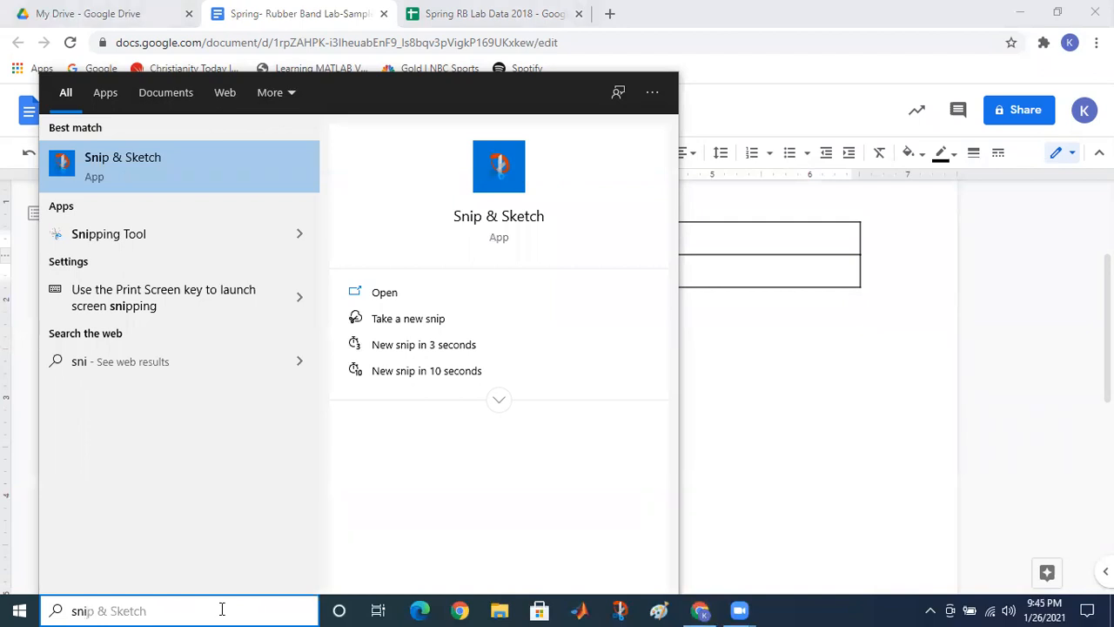
left_click(122, 239)
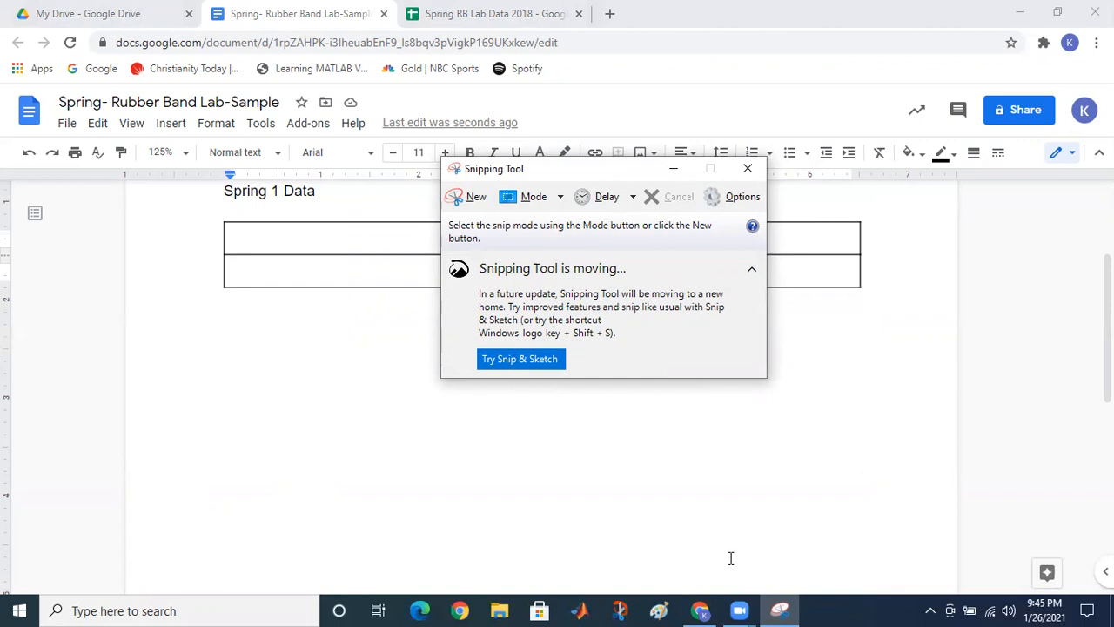
left_click(747, 171)
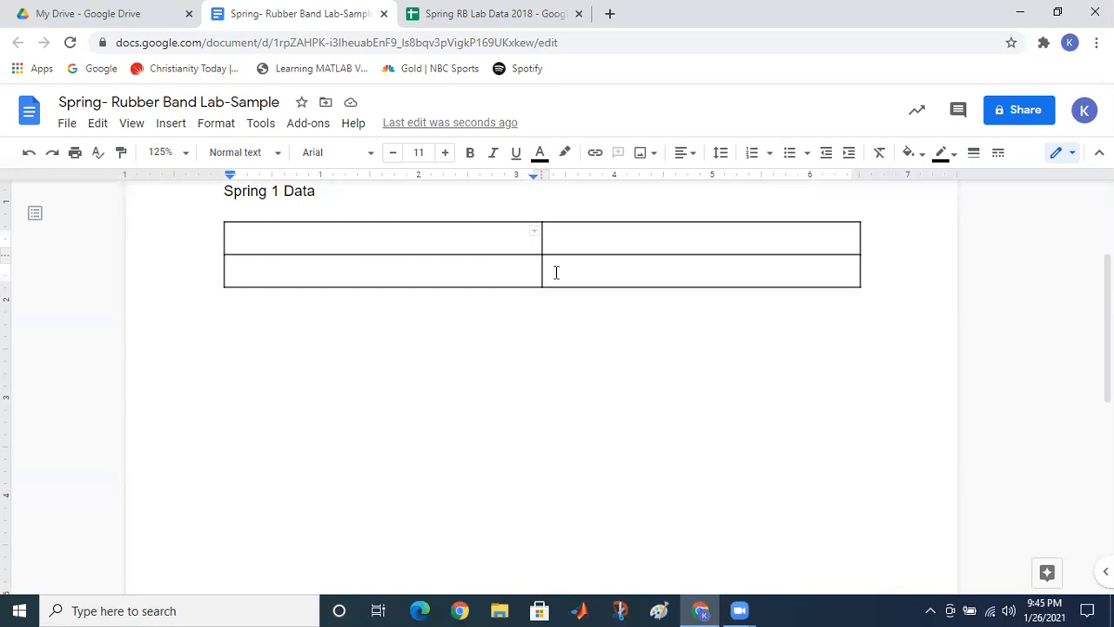
Step: Clear the table selection in the spreadsheet and launch Snip & Sketch
left_click(496, 14)
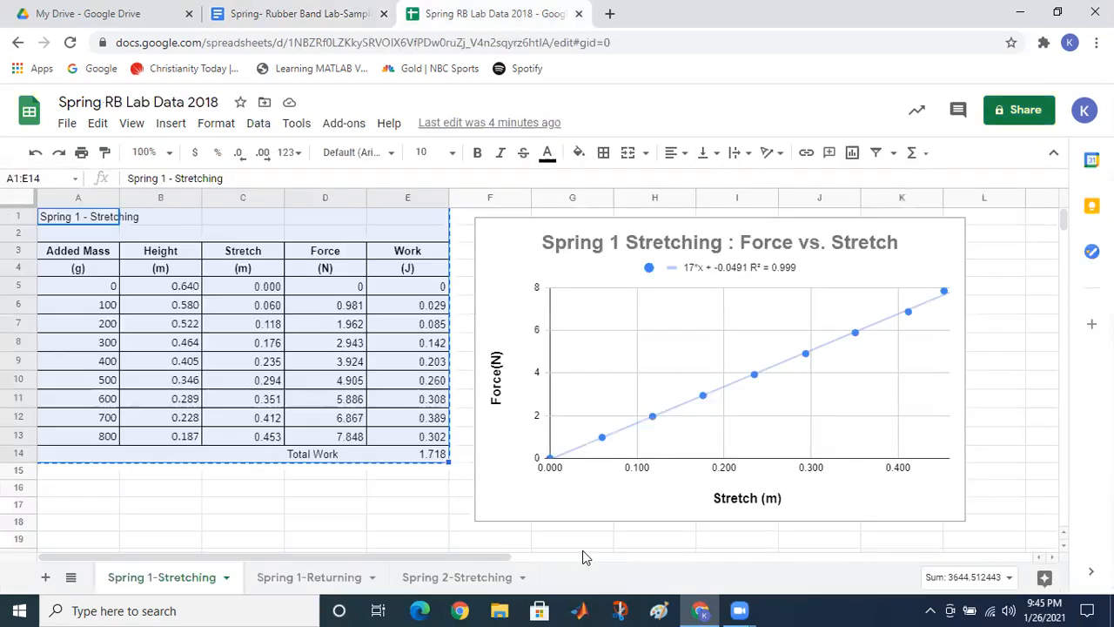
left_click(372, 490)
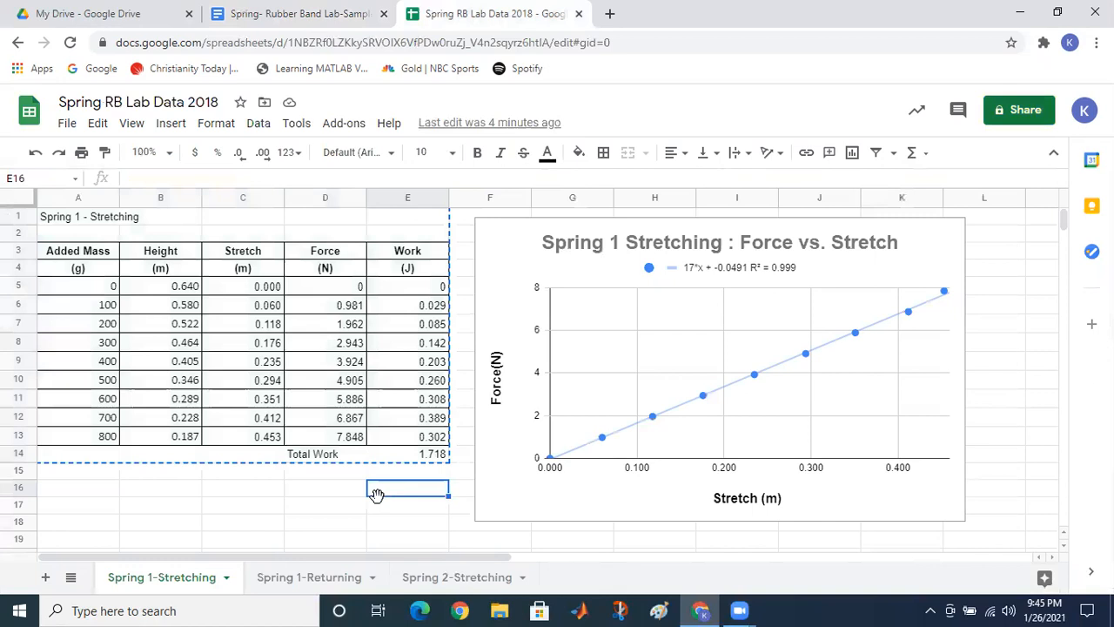
left_click(275, 522)
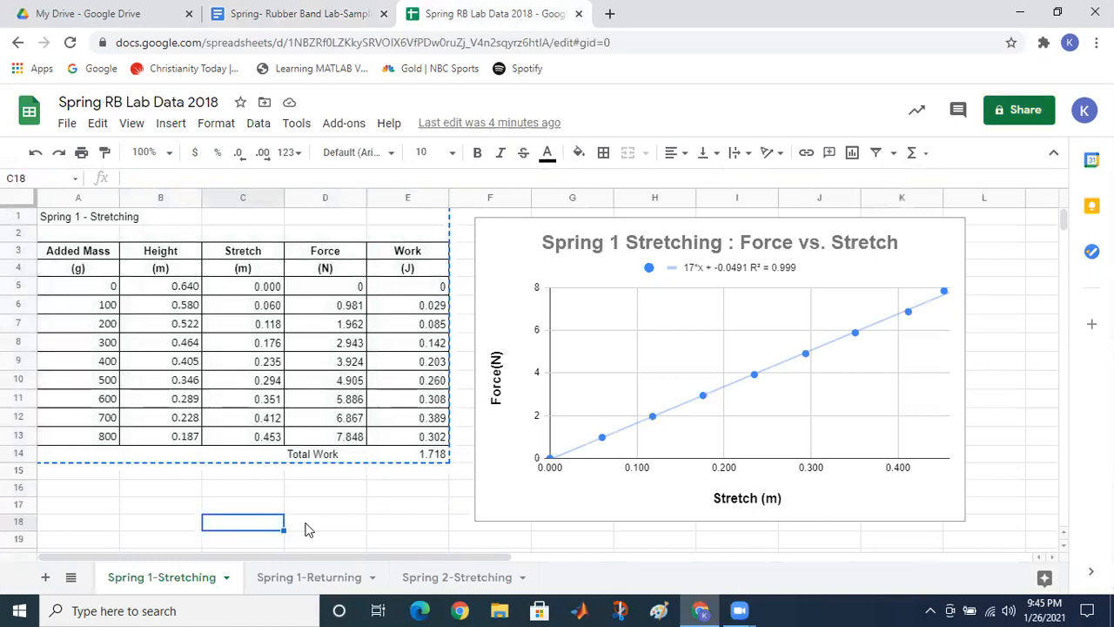
left_click(305, 527)
double_click(305, 524)
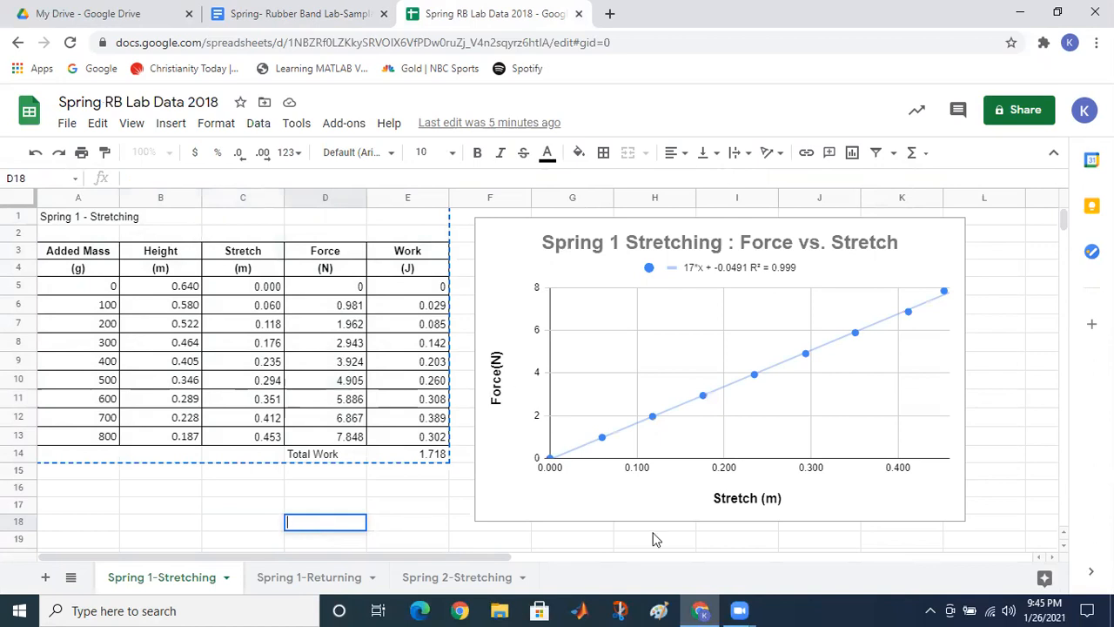
left_click(619, 609)
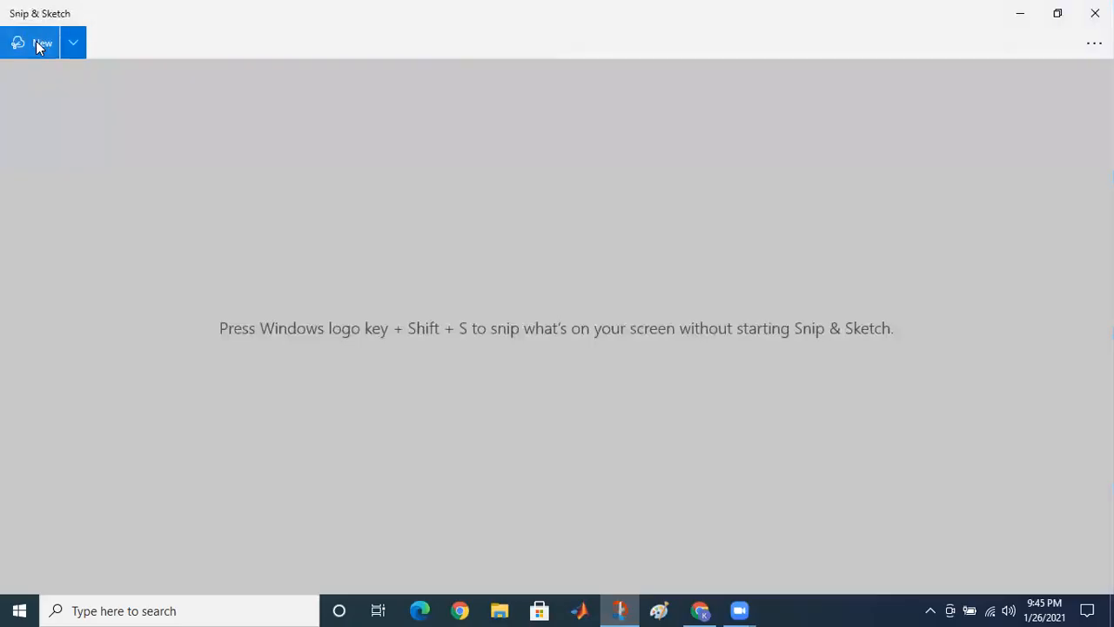
Step: Snip the Spring 1 - Stretching table A1:E14, then minimize Snip & Sketch
left_click(37, 45)
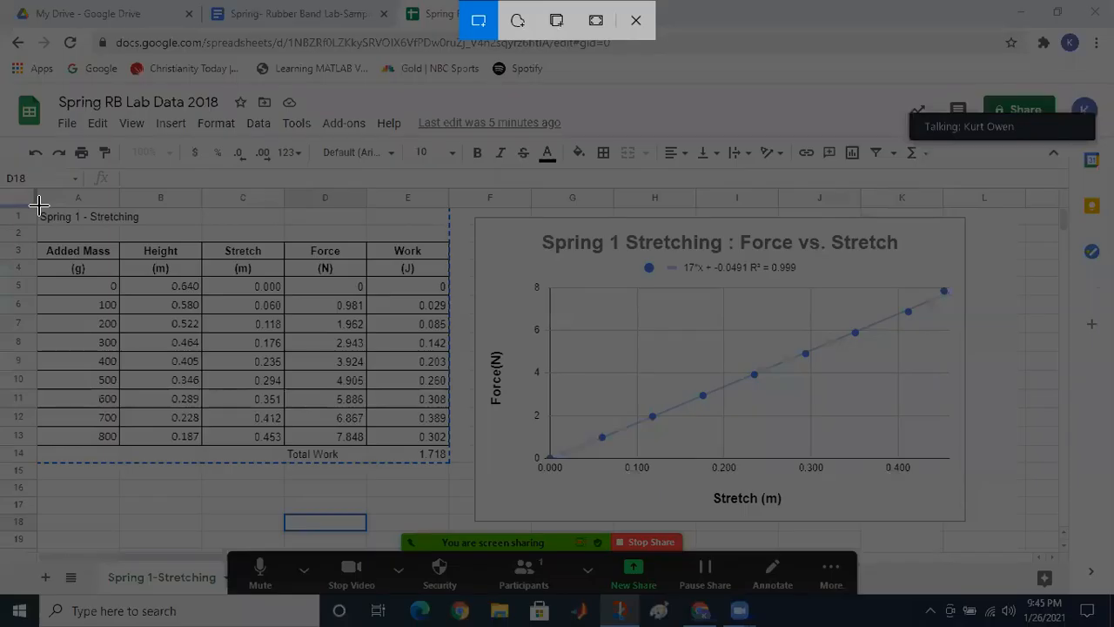
mouse_move(38, 205)
left_mouse_down()
mouse_move(184, 374)
mouse_move(284, 426)
mouse_move(447, 462)
left_mouse_up()
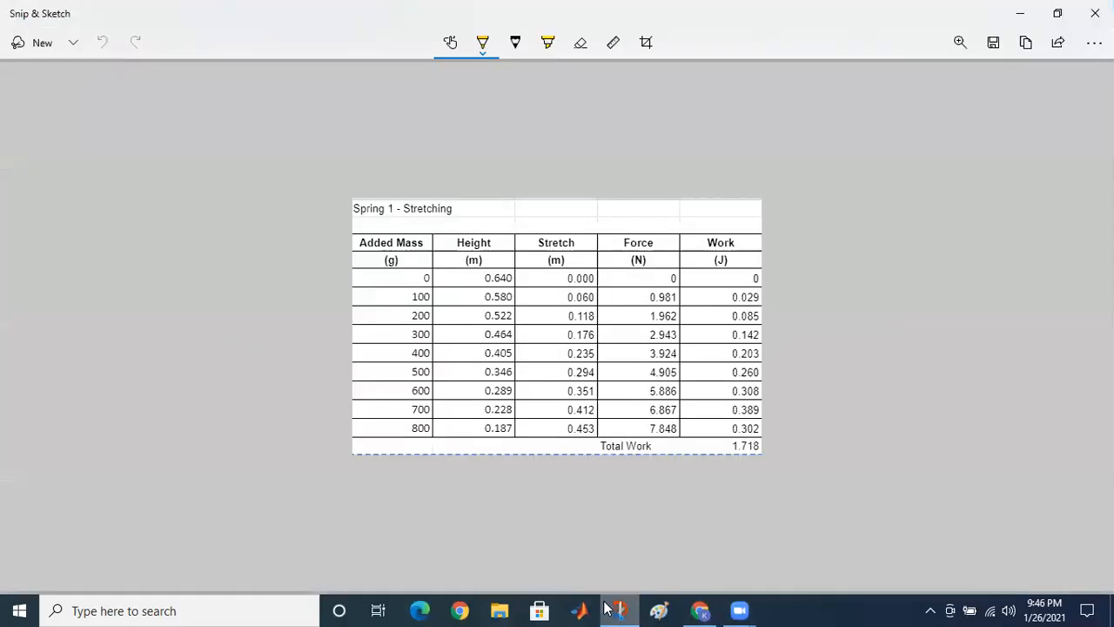
left_click(1018, 14)
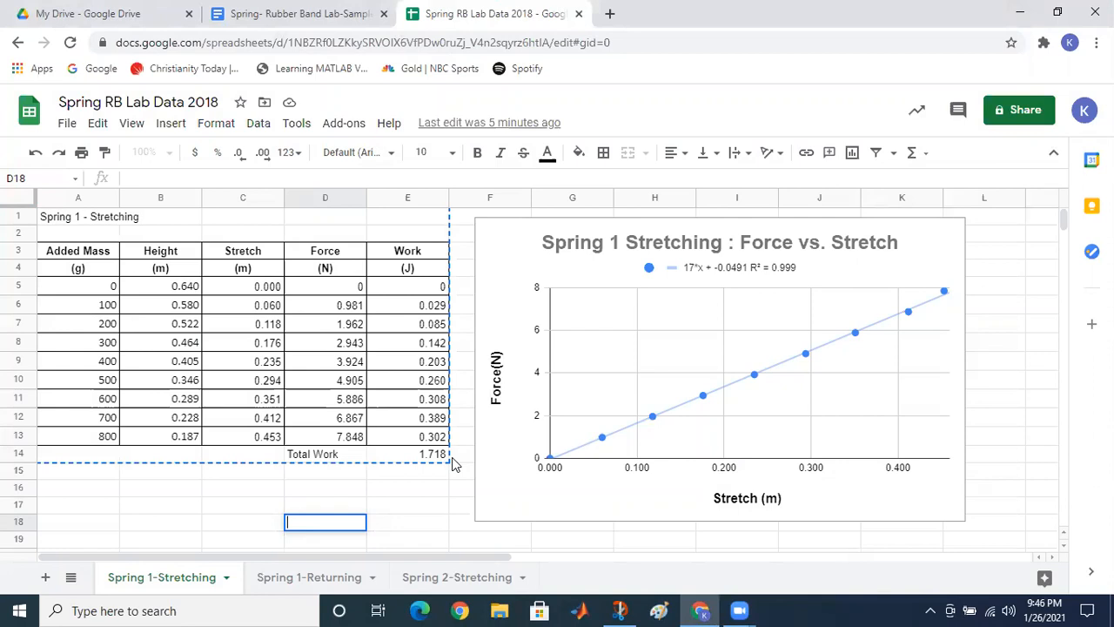
Step: Paste the Spring 1 - Stretching table snip into the top-left cell and resize it to fit
left_click(335, 18)
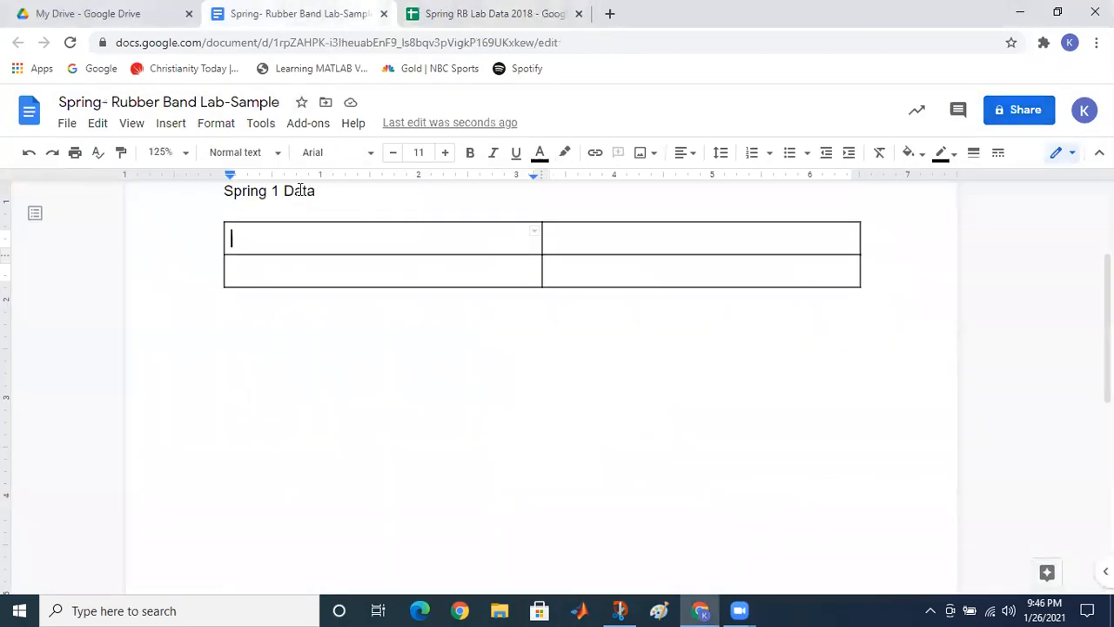
key("ctrl+v")
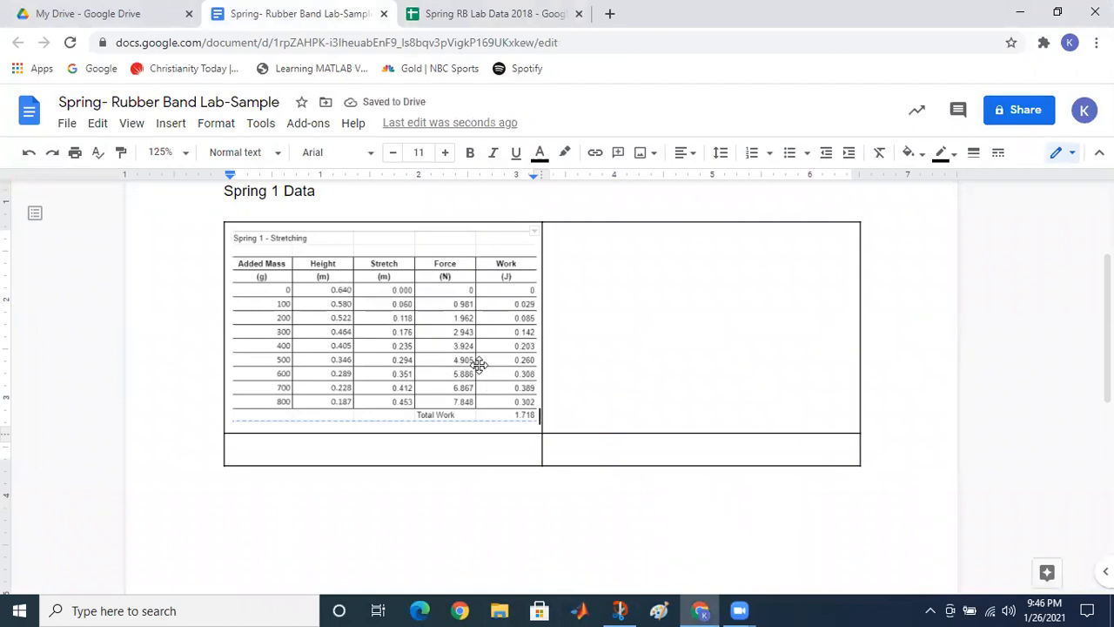
left_click(561, 254)
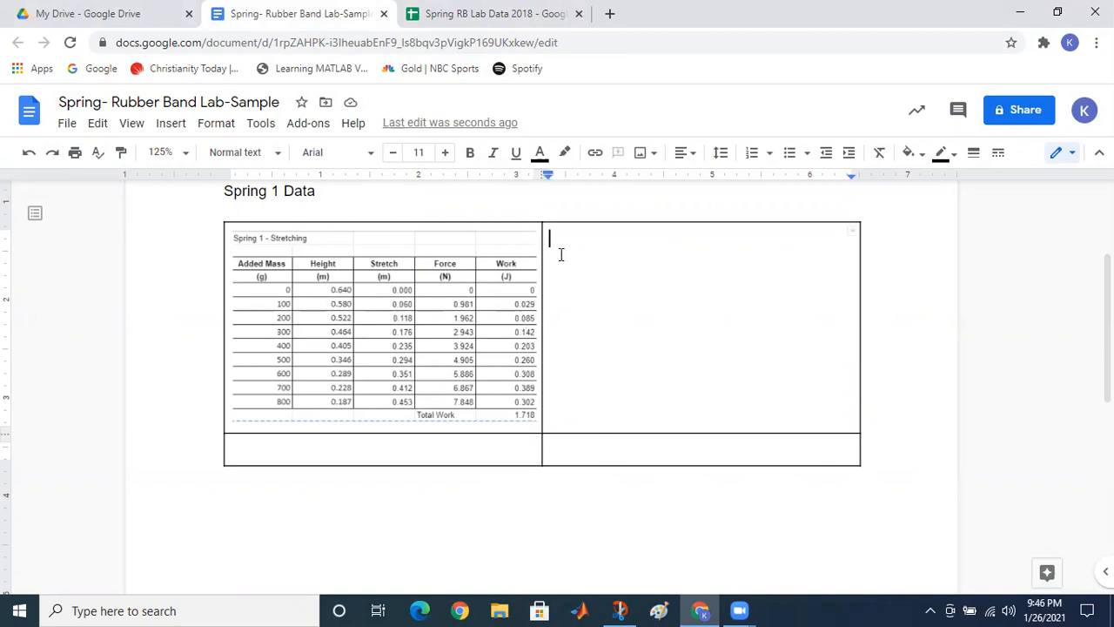
left_click(505, 365)
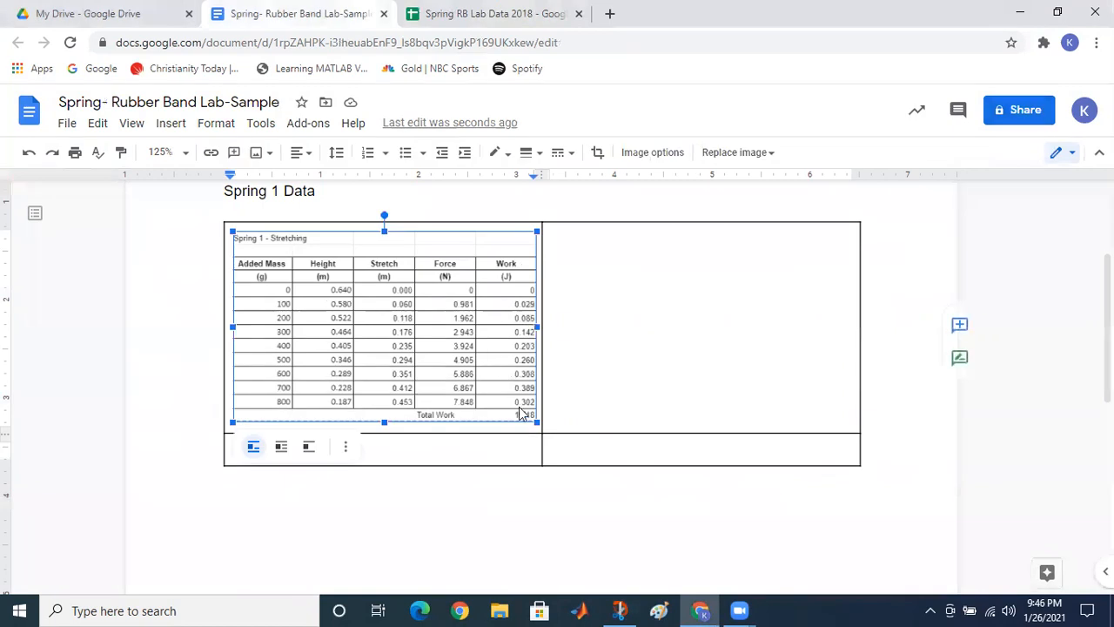
left_click_drag(537, 422, 488, 392)
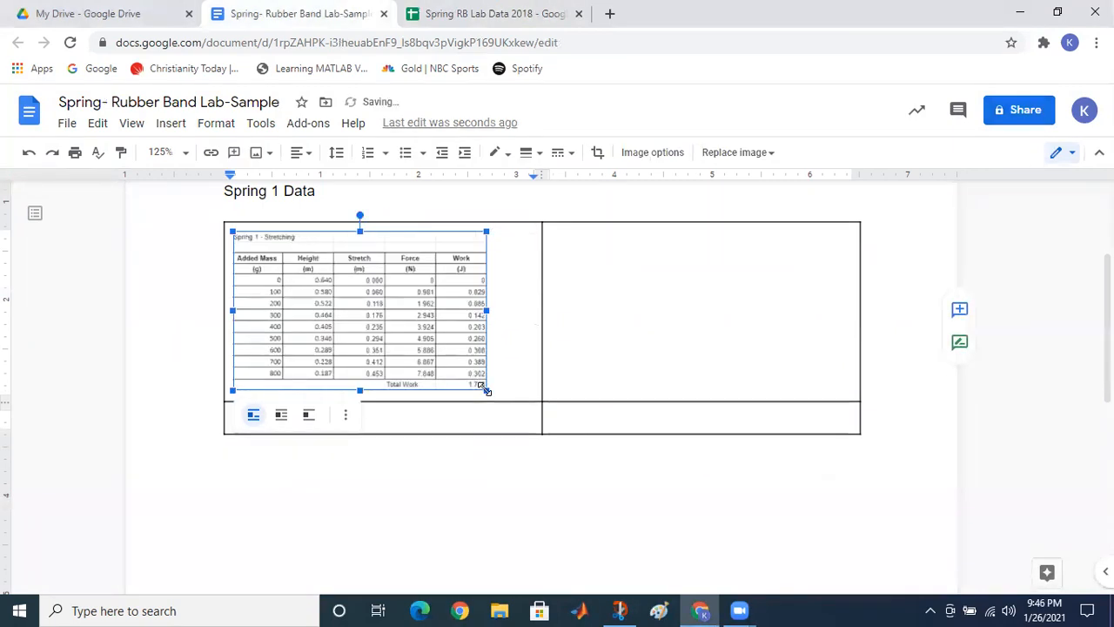
left_click_drag(488, 390, 537, 404)
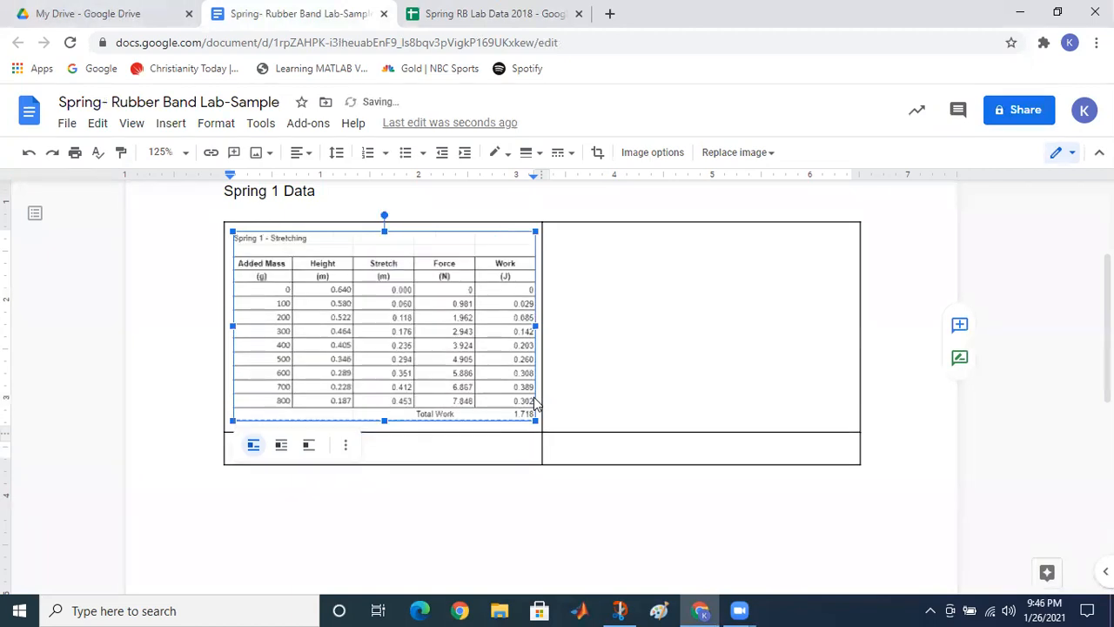
left_click(560, 239)
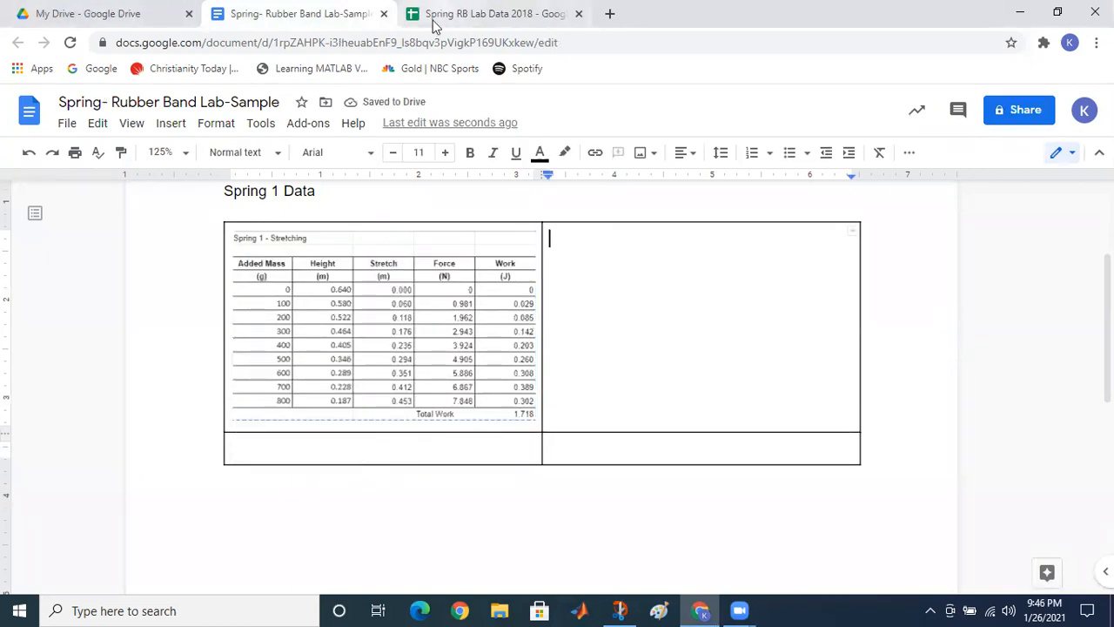
Step: Snip the Spring 1 Stretching Force vs. Stretch chart from the spreadsheet with Snip & Sketch
left_click(463, 15)
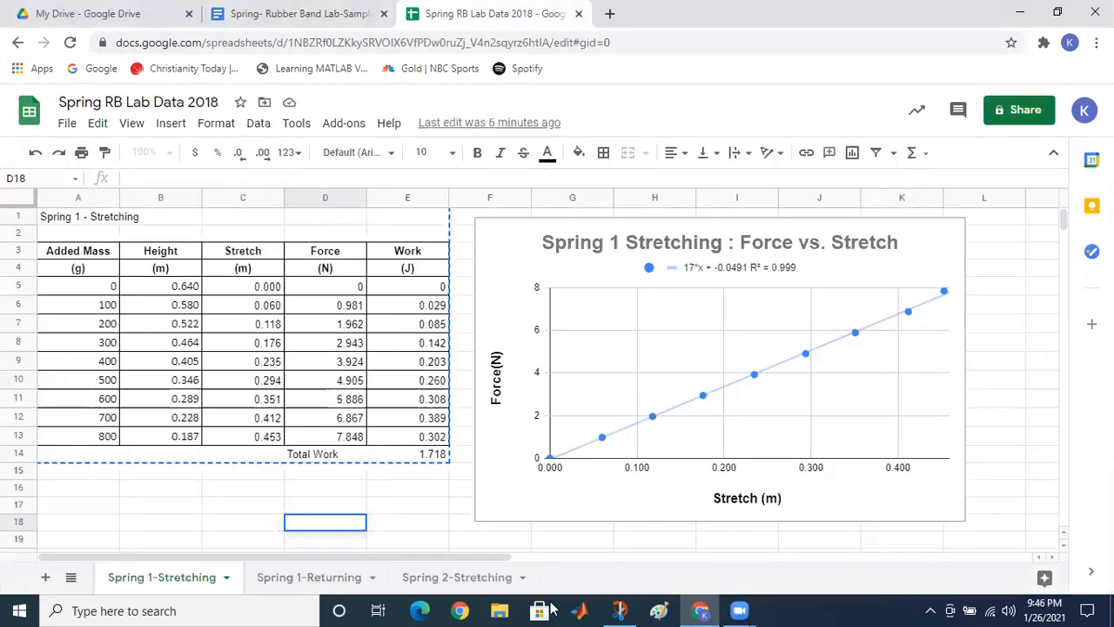
left_click(614, 608)
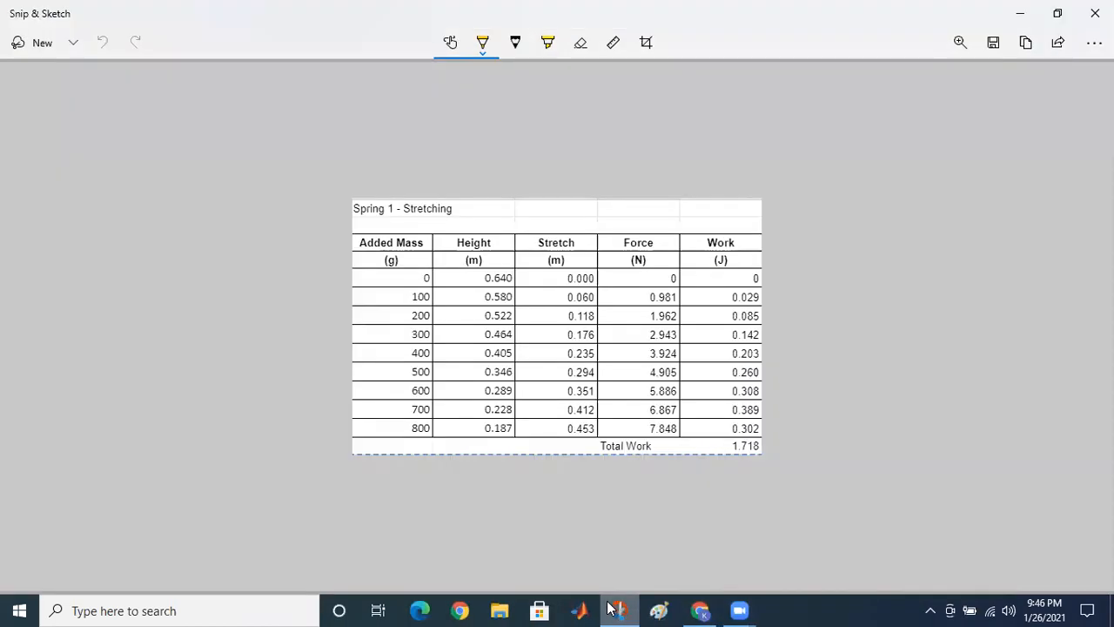
left_click(42, 44)
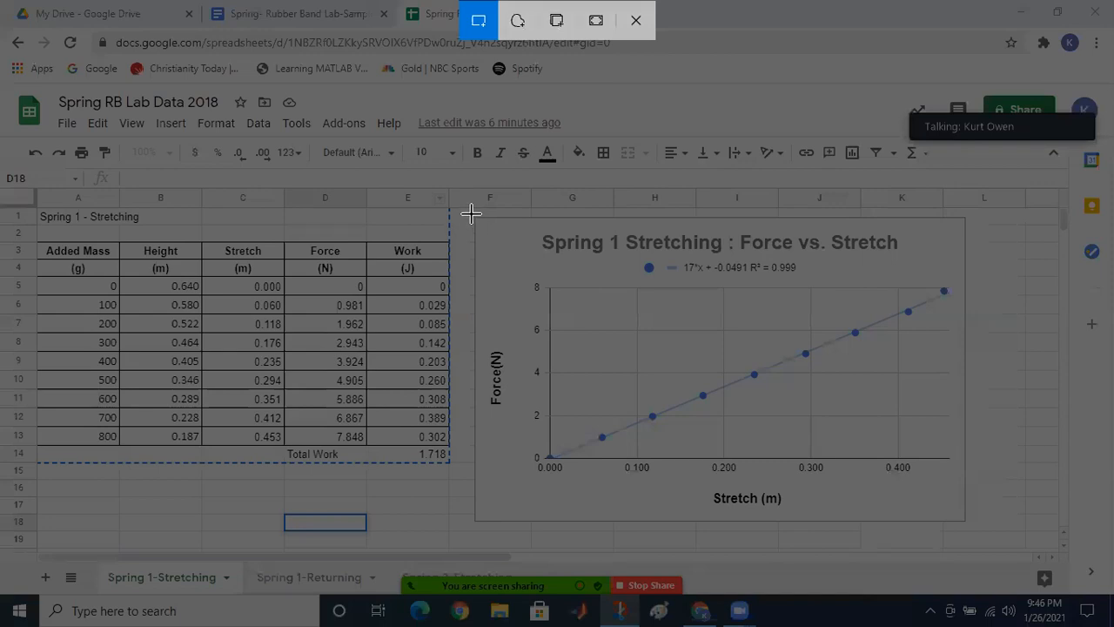
mouse_move(470, 214)
left_mouse_down()
mouse_move(547, 291)
mouse_move(754, 373)
mouse_move(927, 516)
mouse_move(971, 529)
left_mouse_up()
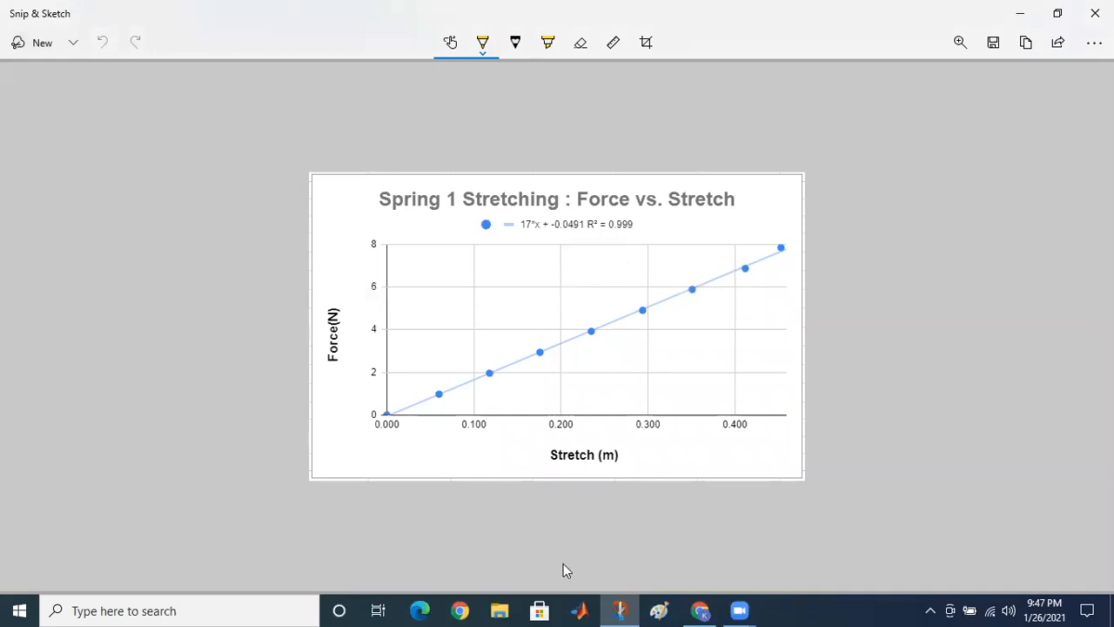
left_click(1017, 13)
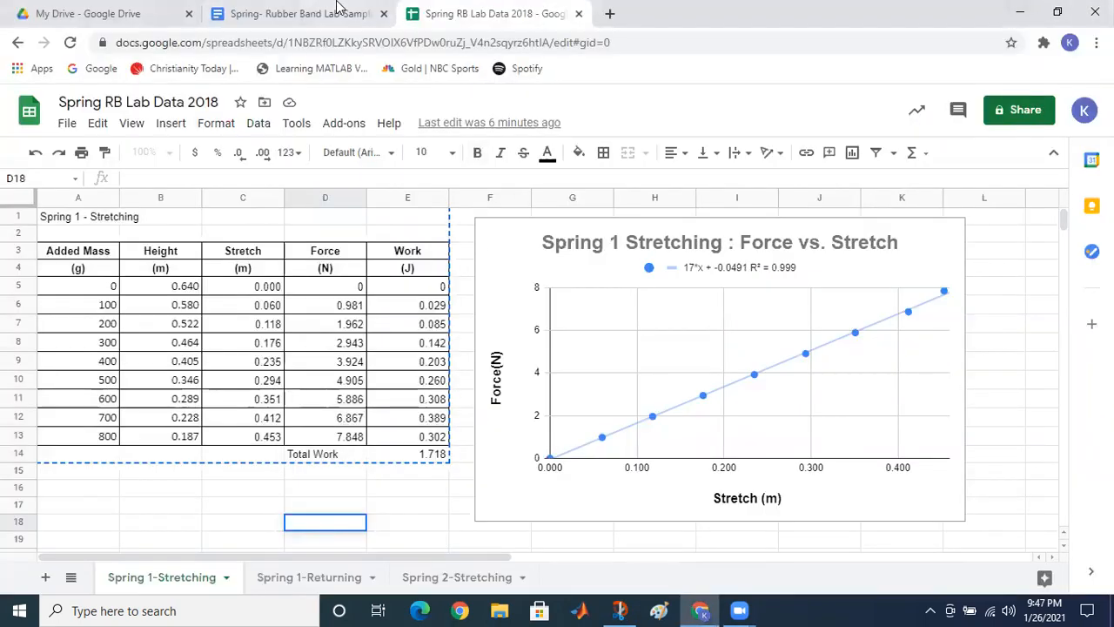
Step: Paste the Force vs. Stretch chart snip into the top-right cell beside the data table
left_click(296, 16)
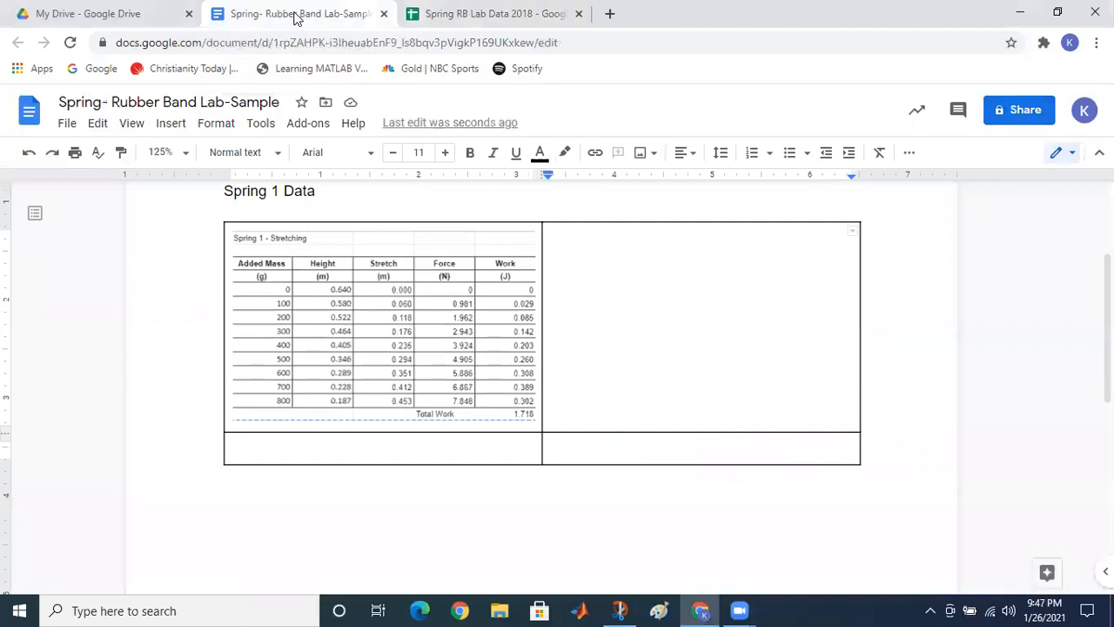
key("ctrl+v")
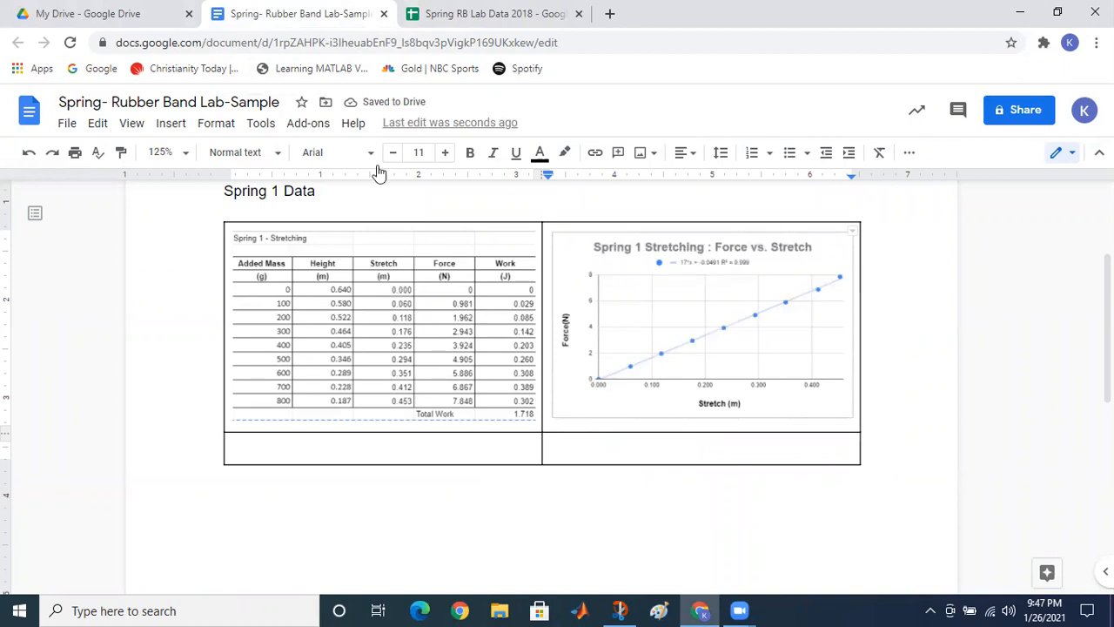
left_click(312, 448)
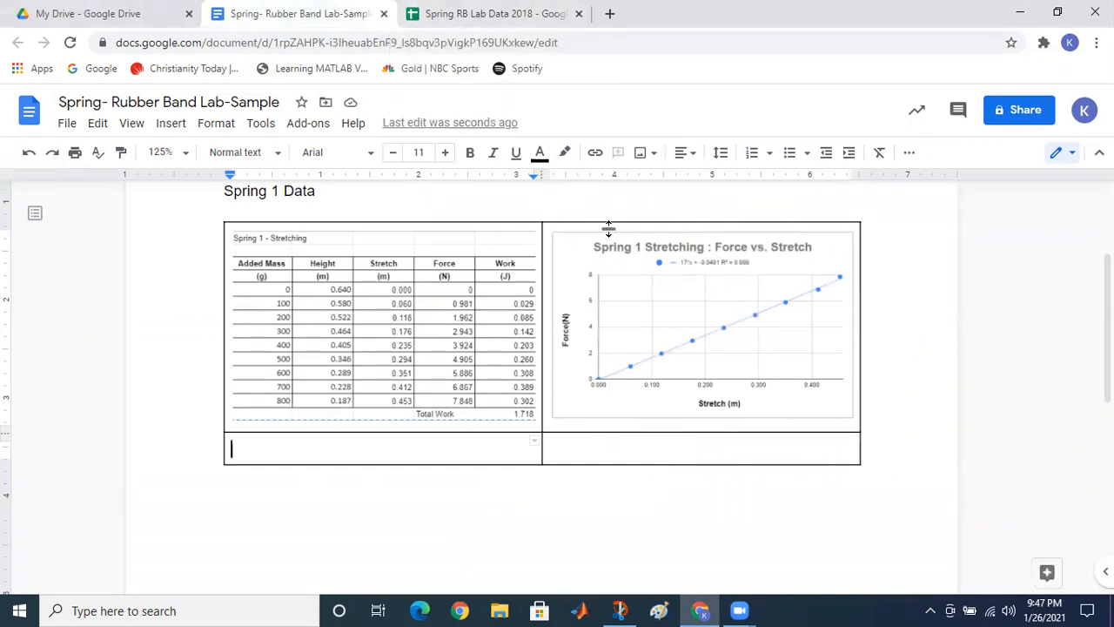
left_click(481, 15)
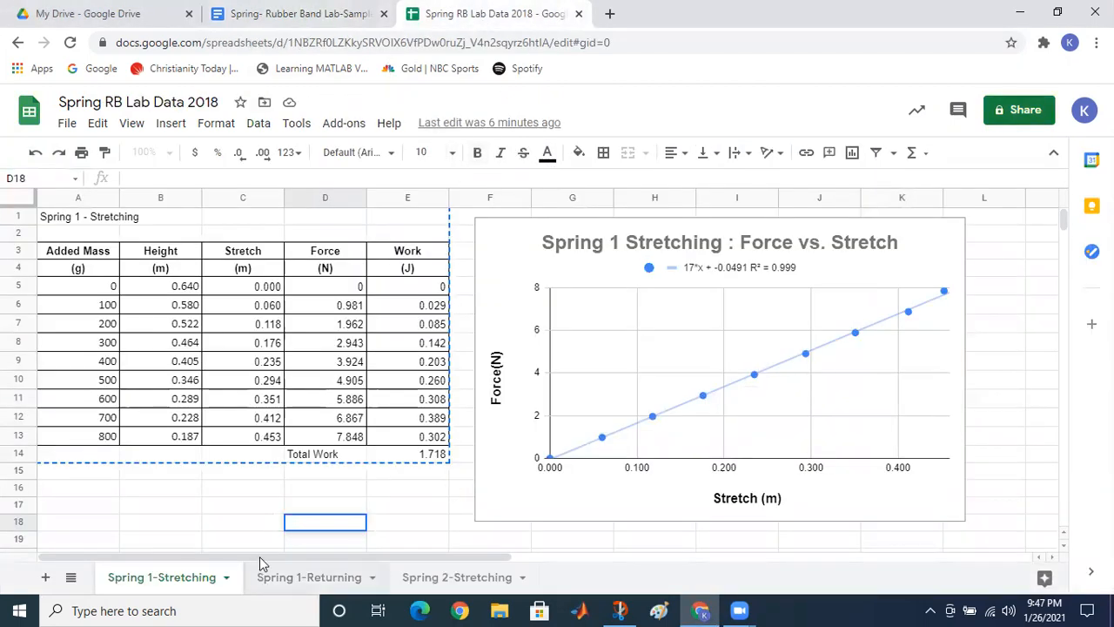
Step: Snip the A1:E14 data table on the Spring 1-Returning sheet with Snip & Sketch
left_click(309, 578)
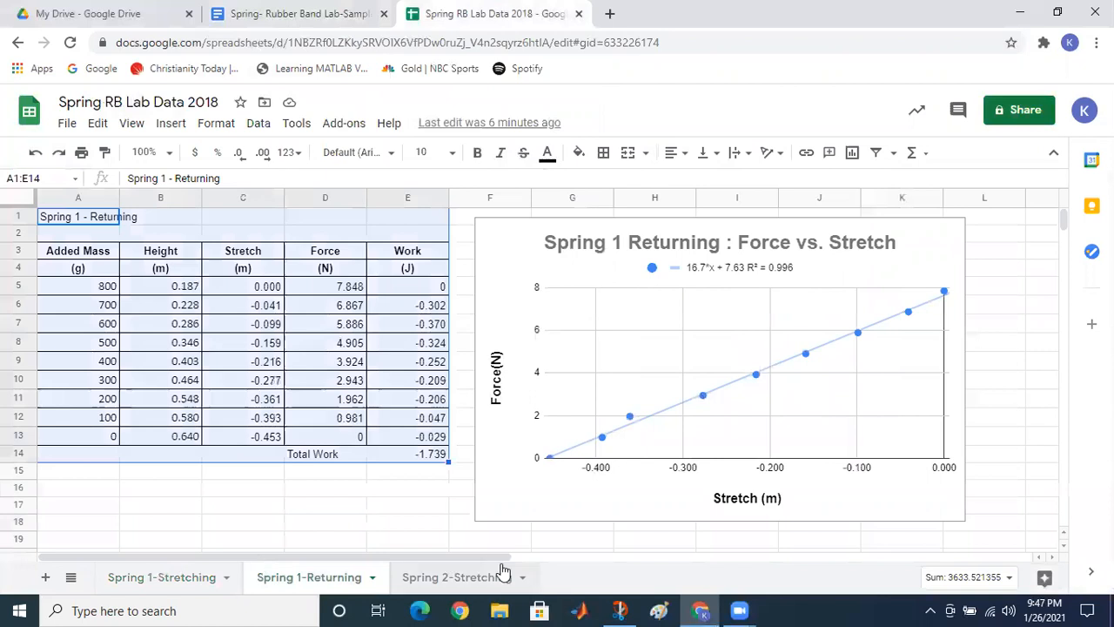
left_click(292, 507)
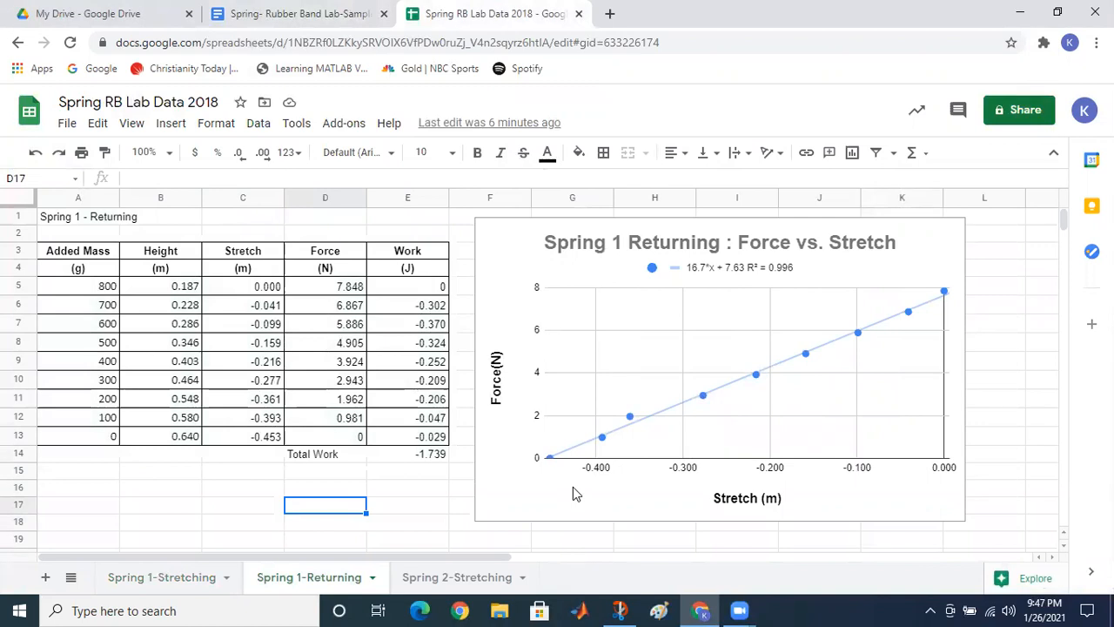
left_click(620, 610)
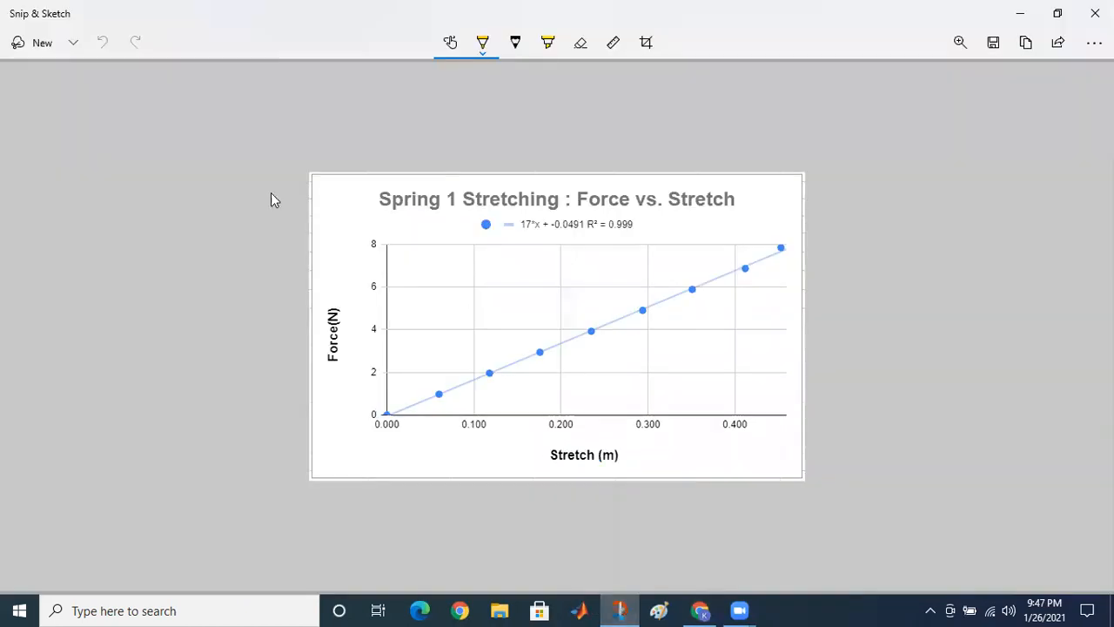
left_click(38, 45)
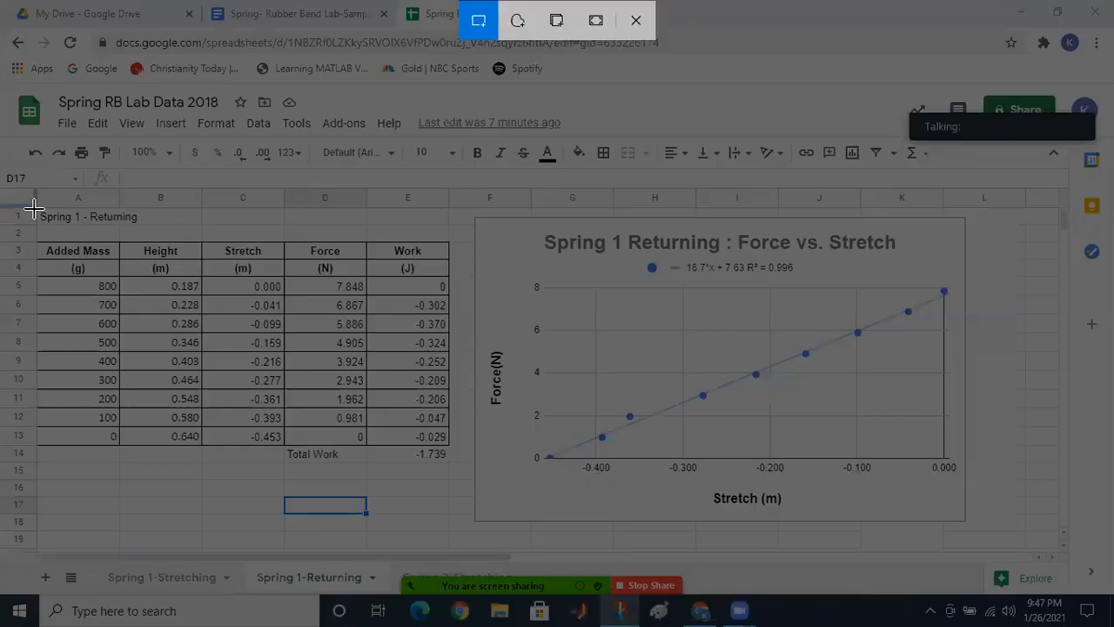
mouse_move(34, 207)
left_mouse_down()
mouse_move(165, 306)
mouse_move(400, 450)
mouse_move(454, 463)
left_mouse_up()
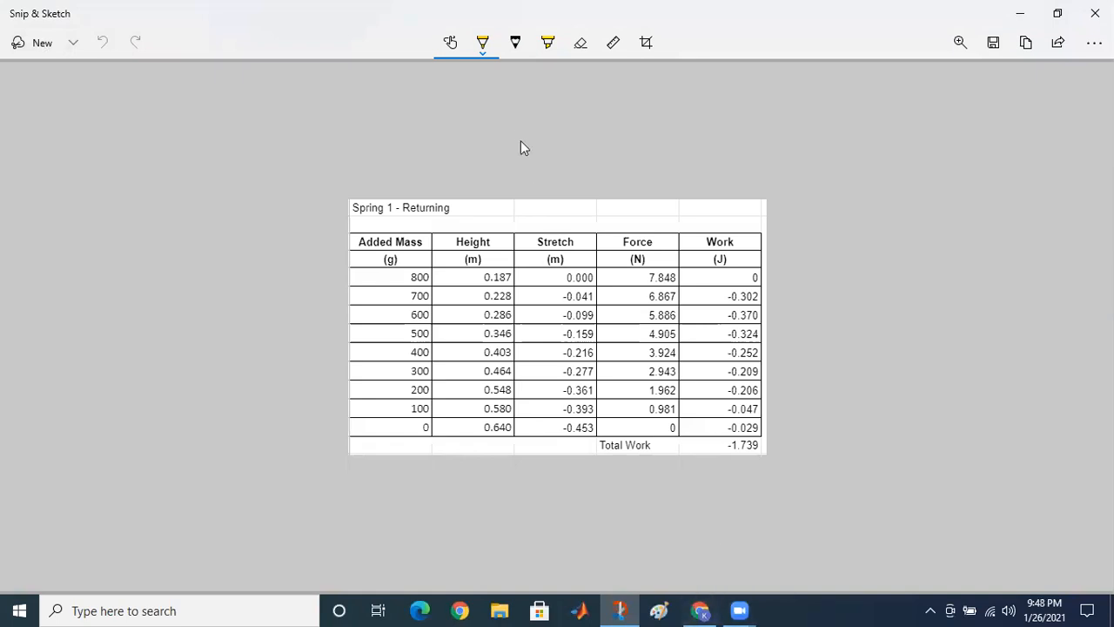
left_click(1014, 21)
left_click(327, 17)
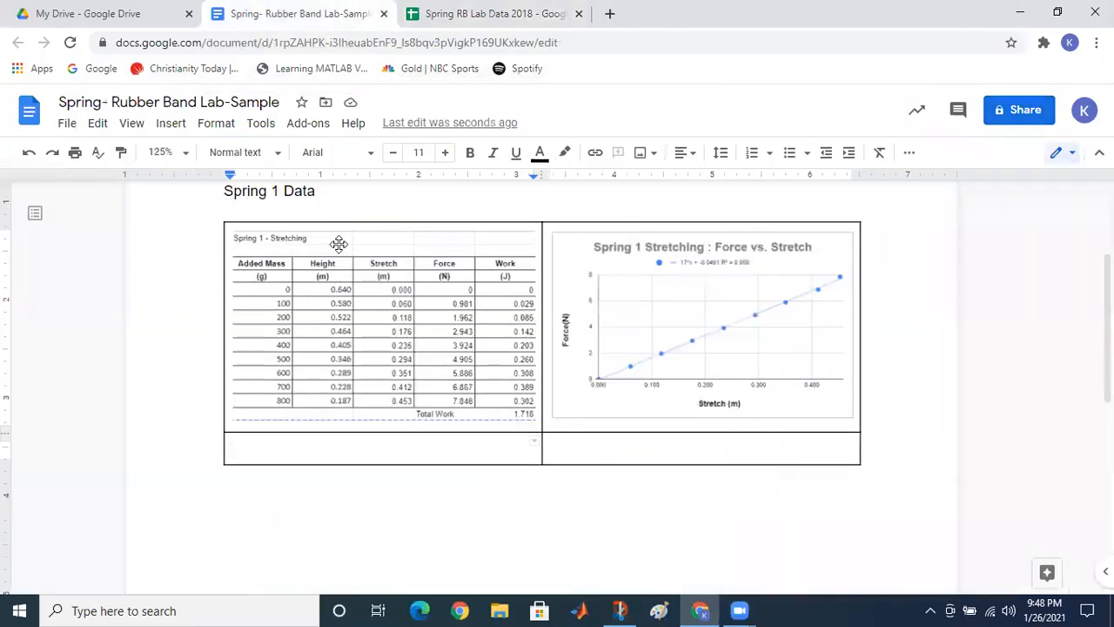
Step: Paste the Spring 1 - Returning table snip into the layout table's lower-left cell
key("ctrl+v")
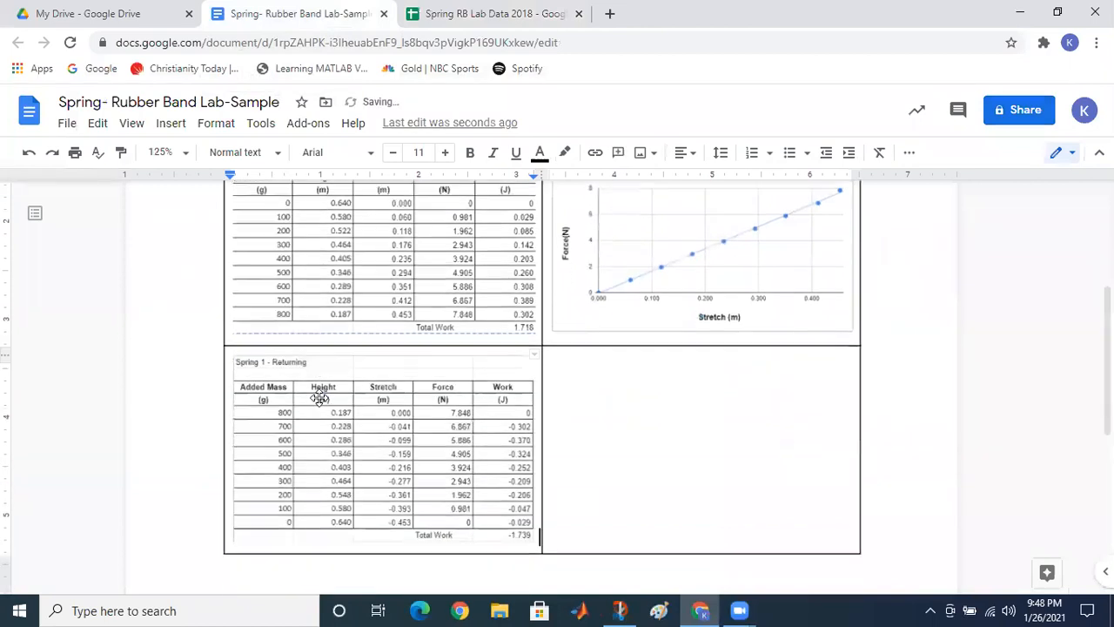
left_click(564, 394)
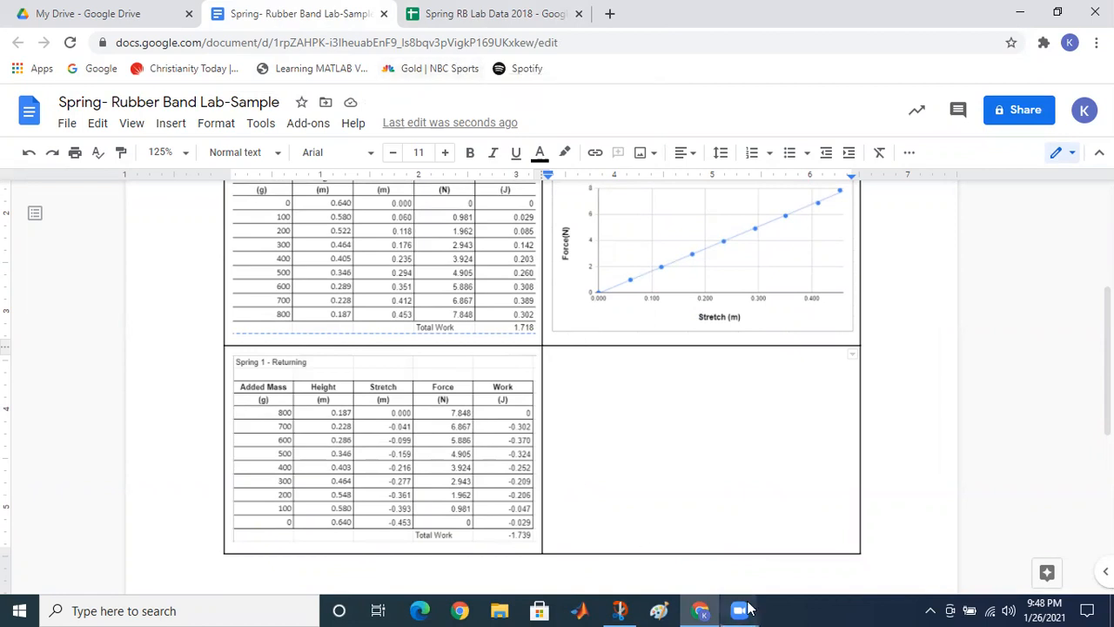
left_click(474, 15)
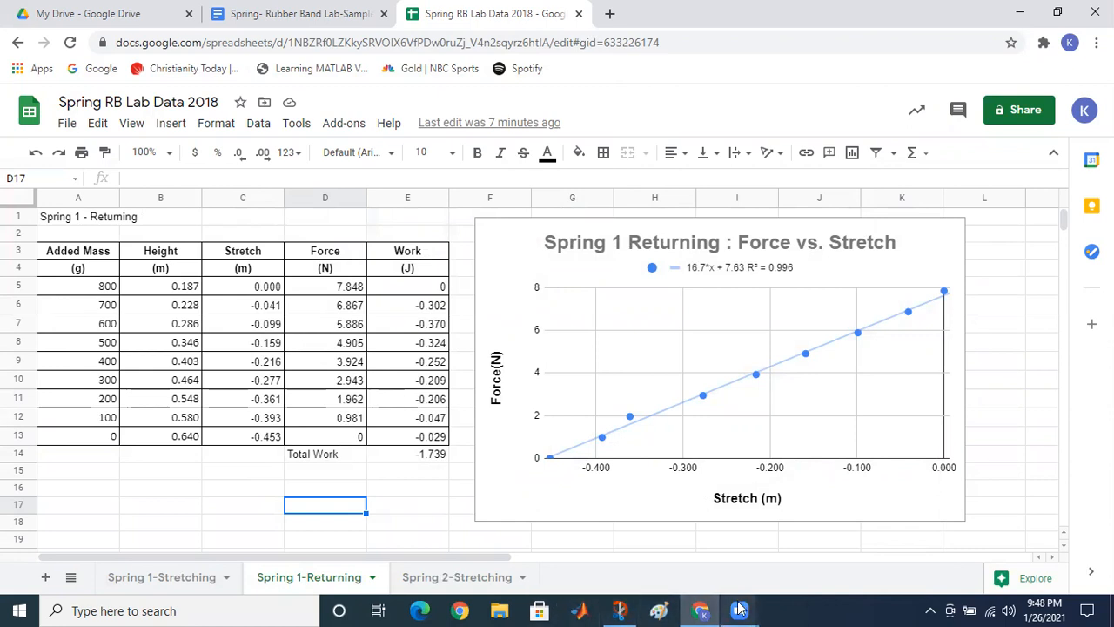
Step: Snip and copy the Spring 1 Returning Force vs. Stretch chart using Win+Shift+S
mouse_move(615, 608)
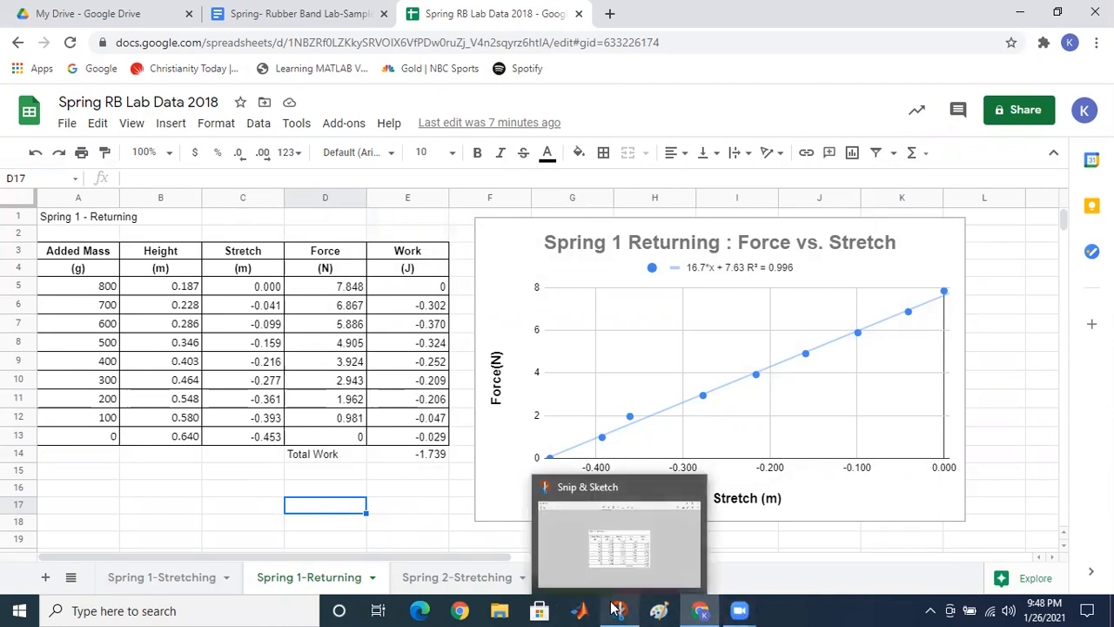
left_click(618, 608)
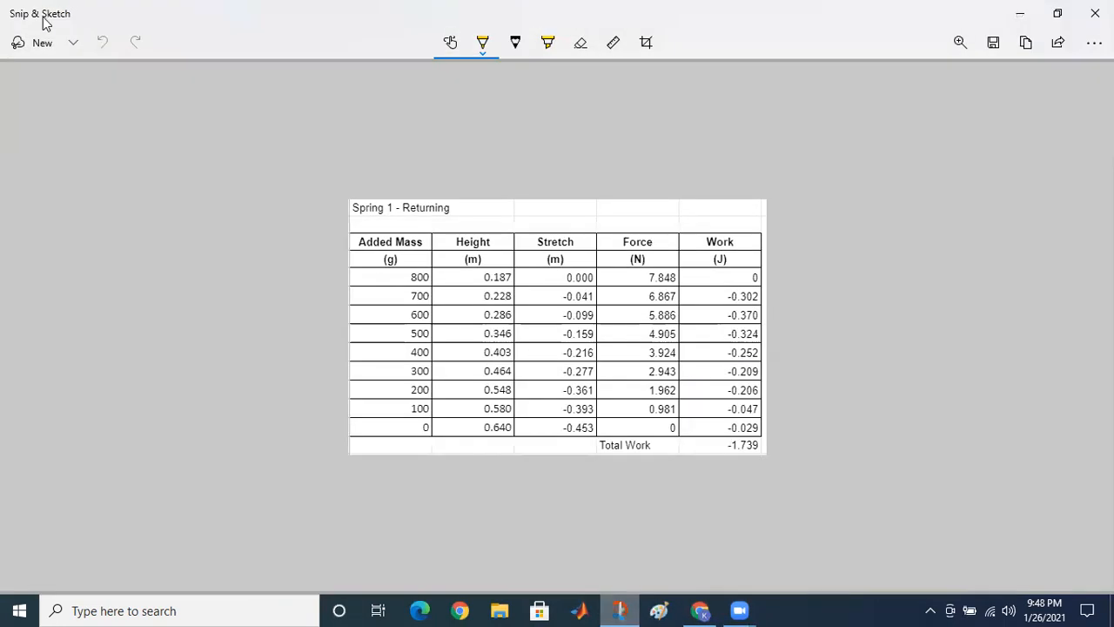
key("alt+Tab")
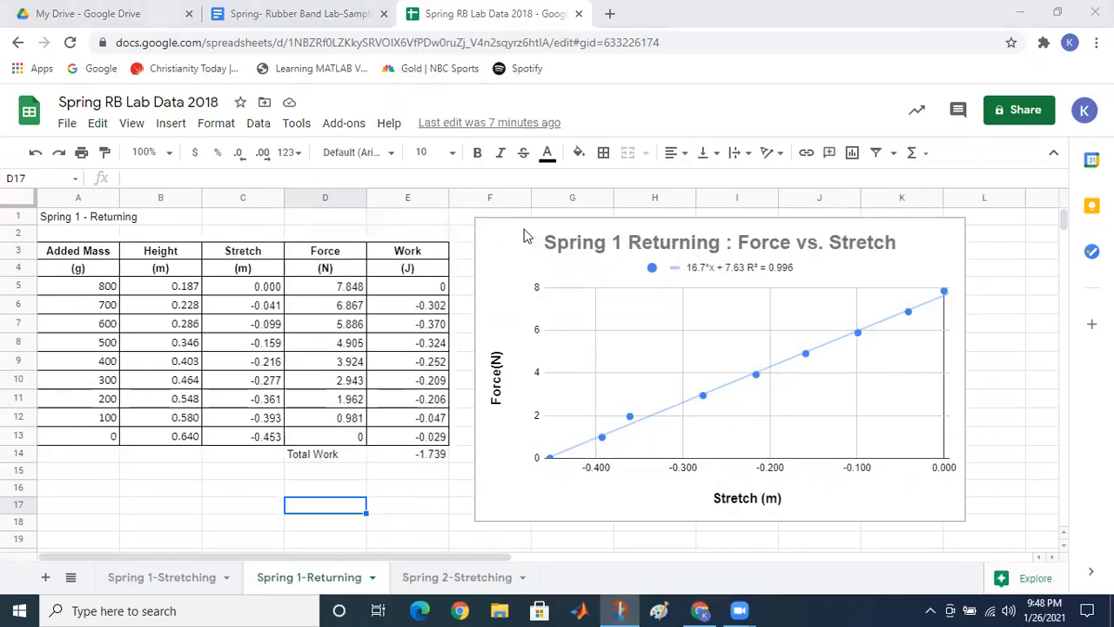
key("super+shift+s")
mouse_move(473, 213)
left_mouse_down()
mouse_move(609, 351)
mouse_move(809, 458)
mouse_move(966, 524)
left_mouse_up()
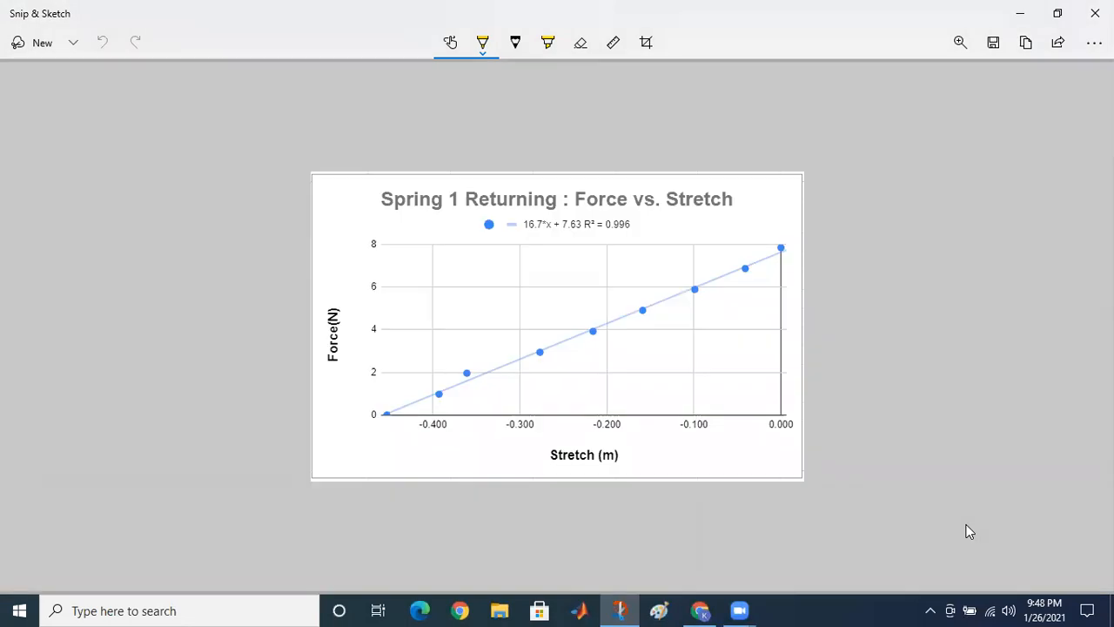
key("ctrl+c")
left_click(1017, 17)
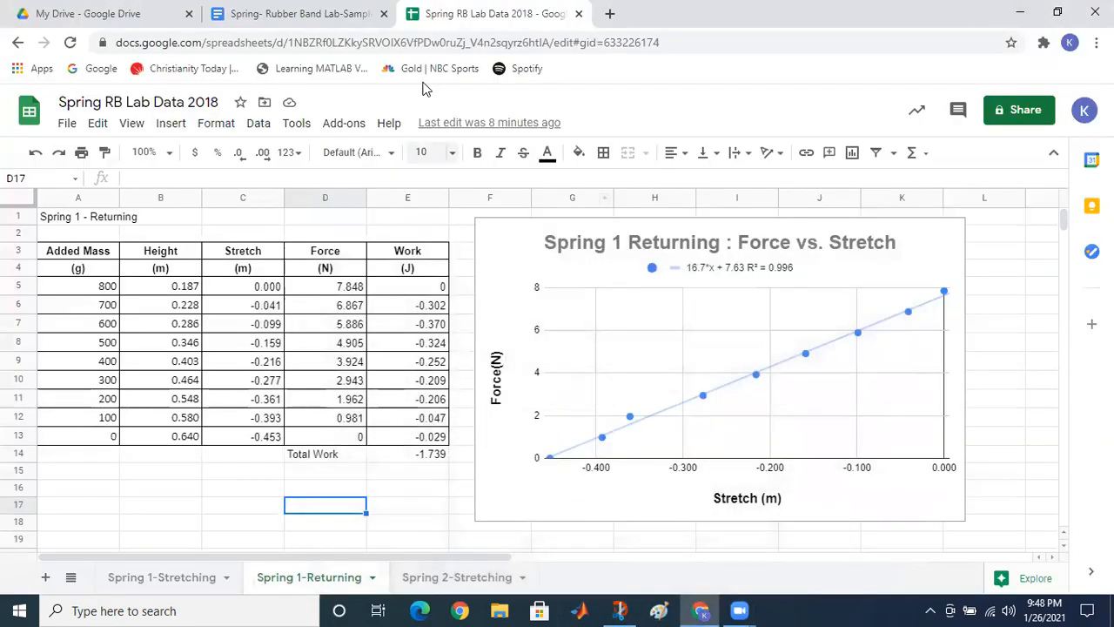
Step: Paste the Returning chart into the lower-right cell and add an empty line below the table
left_click(331, 19)
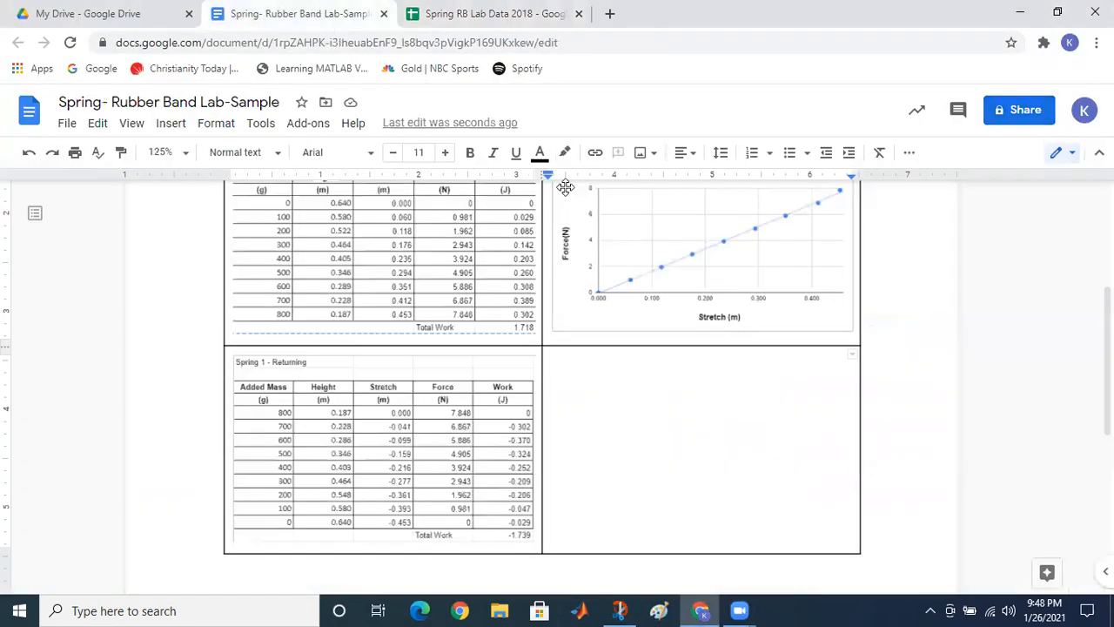
key("ctrl+v")
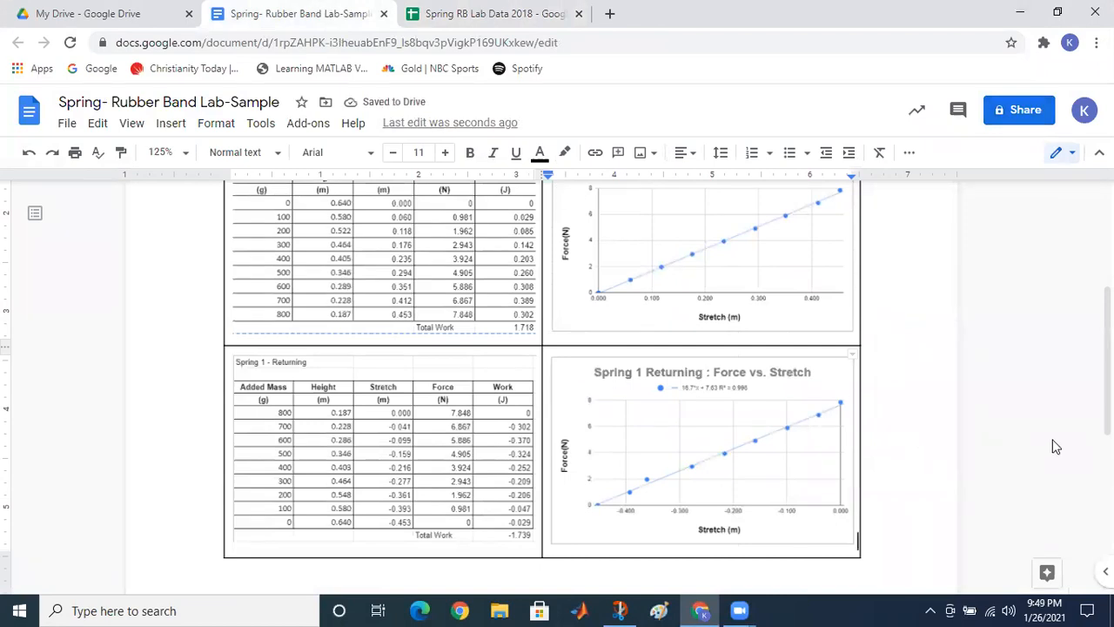
scroll(1108, 361, "up", 3)
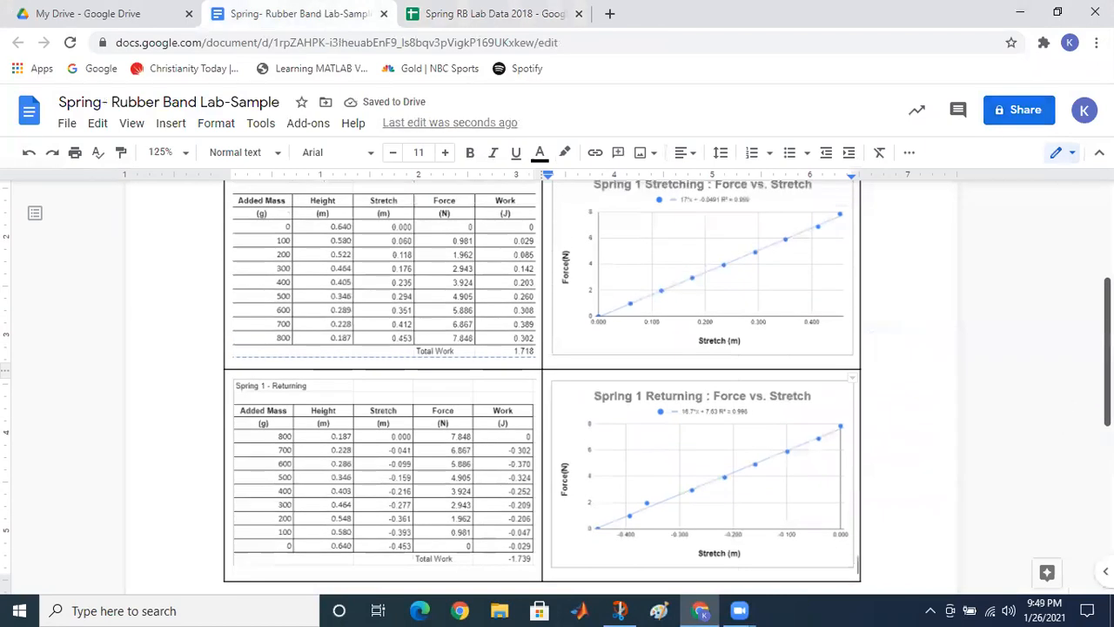
left_click_drag(1109, 307, 1108, 381)
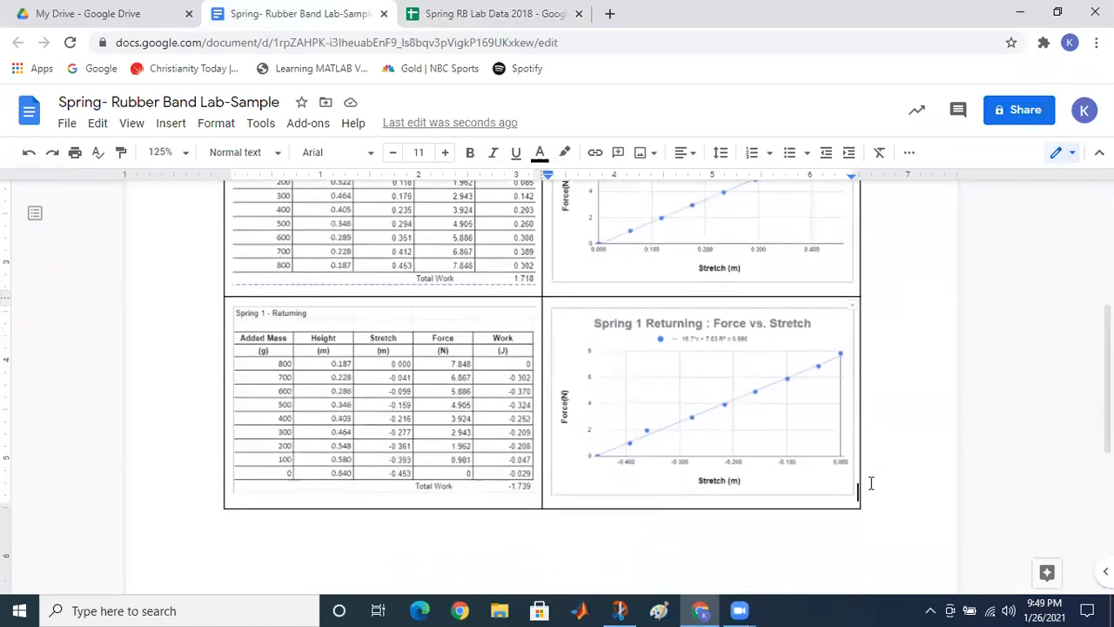
left_click(643, 543)
key("Return")
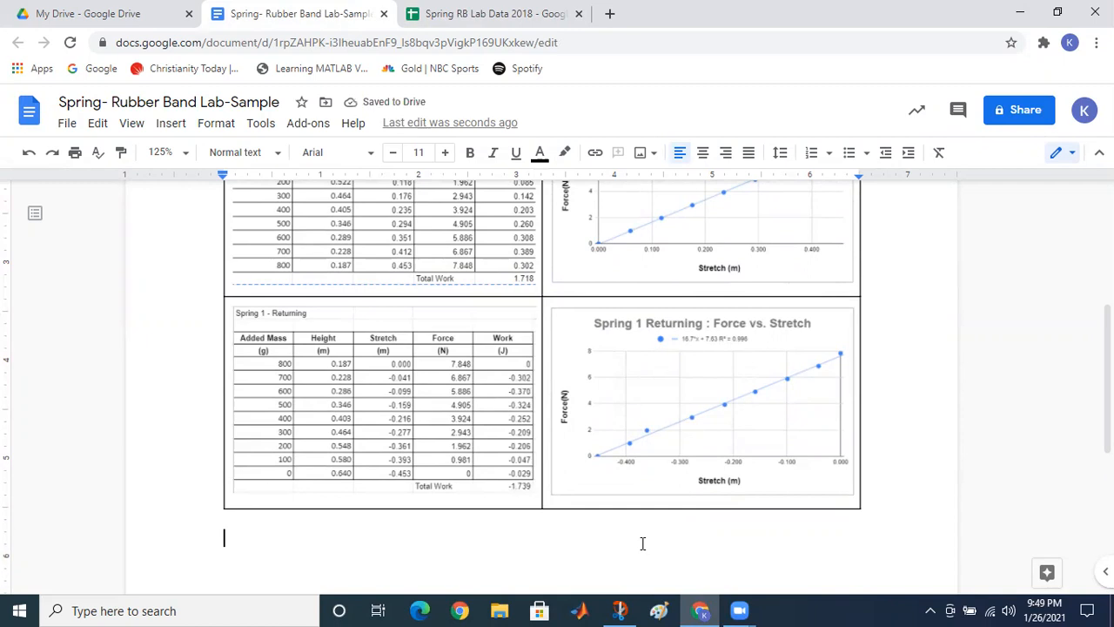
Step: Type "This the data for spring 1." below the table, correcting typos along the way
type("The")
key("BackSpace")
key("BackSpace")
key("BackSpace")
type("He")
key("BackSpace")
key("BackSpace")
type("Thsi")
key("BackSpace")
key("BackSpace")
type("is the data ")
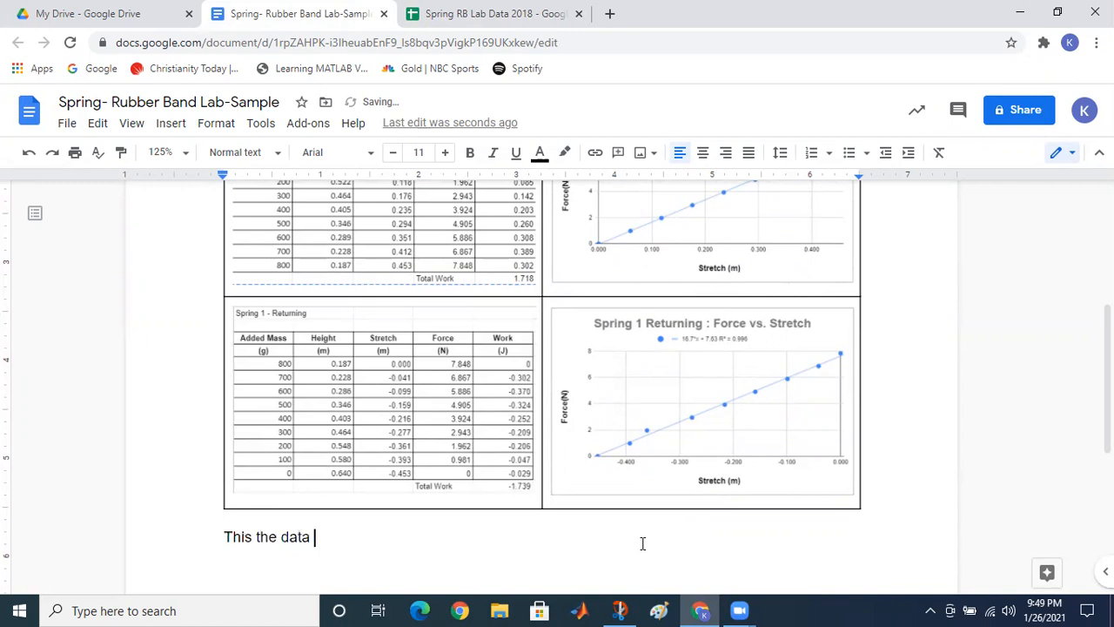
type("for spring 1.")
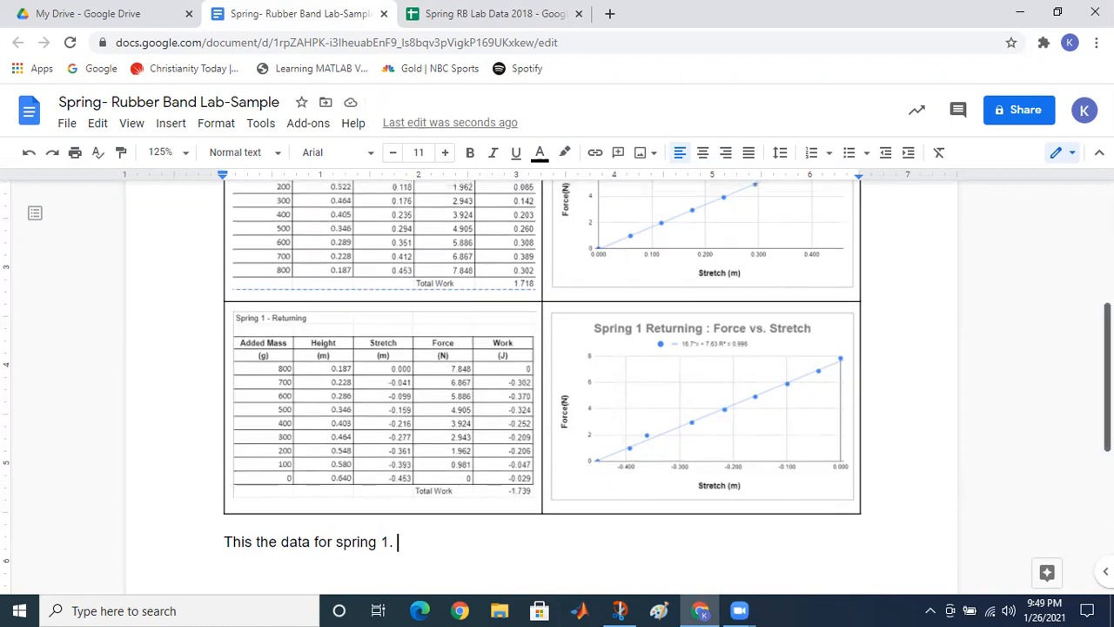
scroll(551, 326, "up", 3)
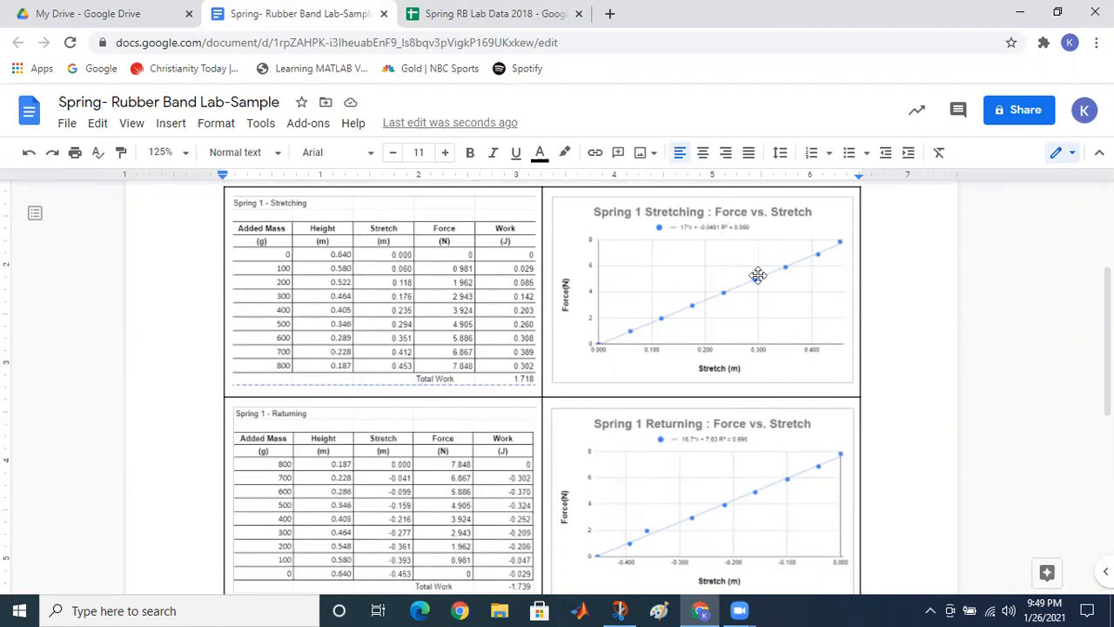
Step: Zoom to 150% and type that stretching and returning data are very linear per Hooke's Law
left_click(186, 156)
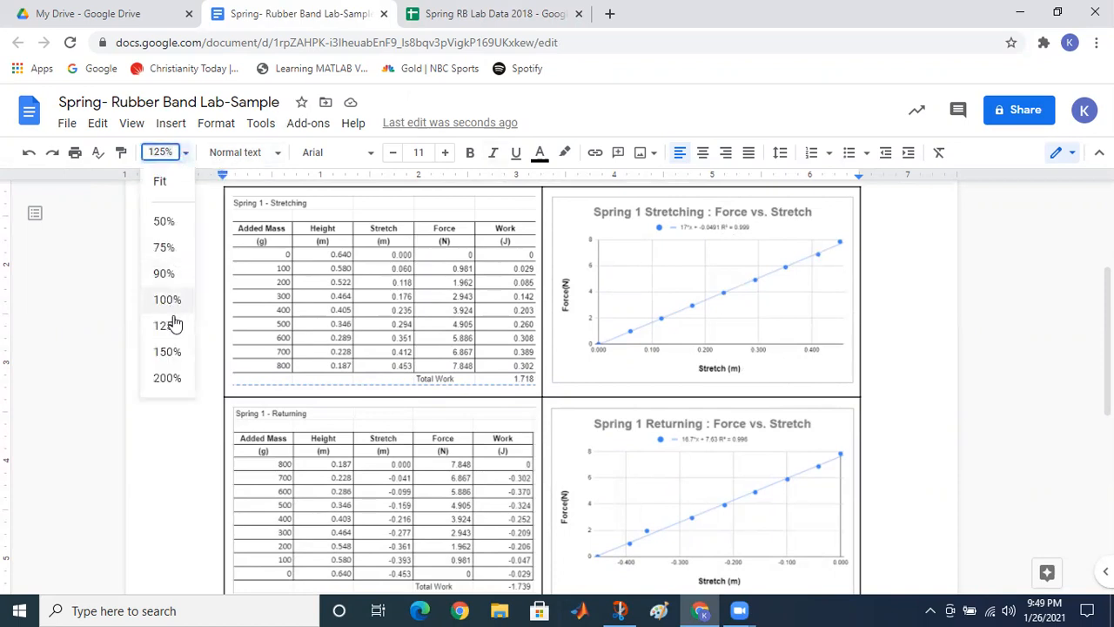
left_click(168, 352)
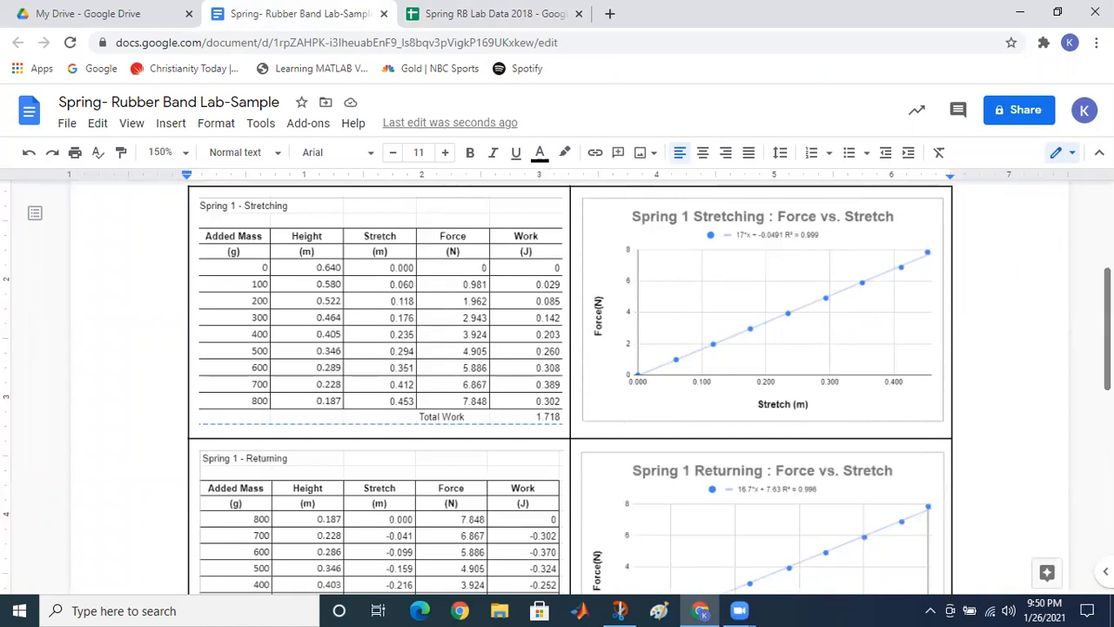
scroll(571, 383, "down", 6)
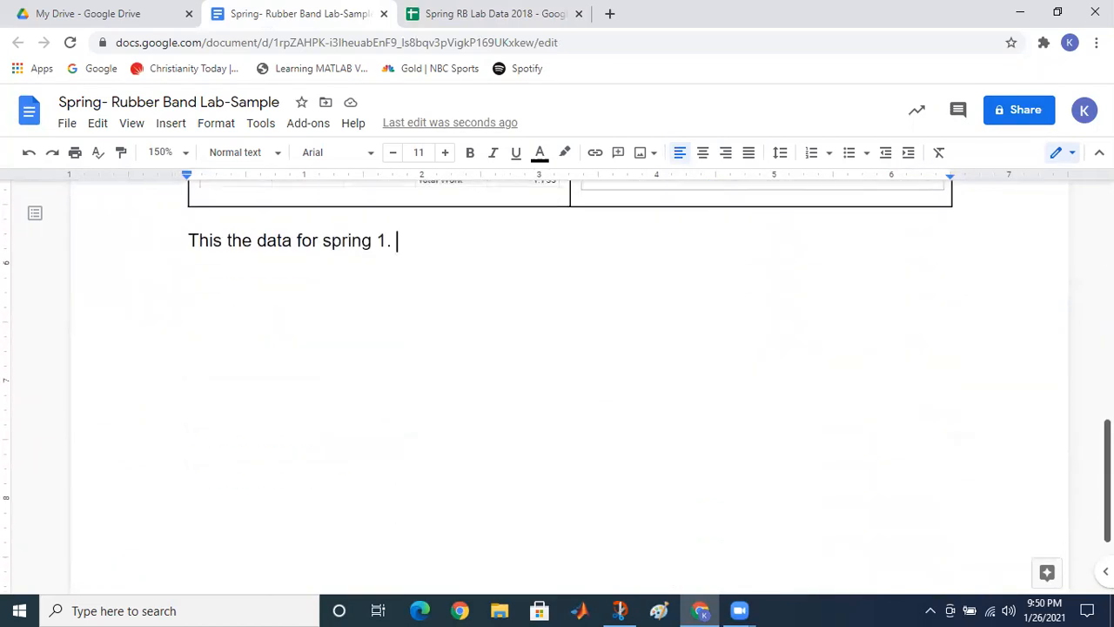
type("The ")
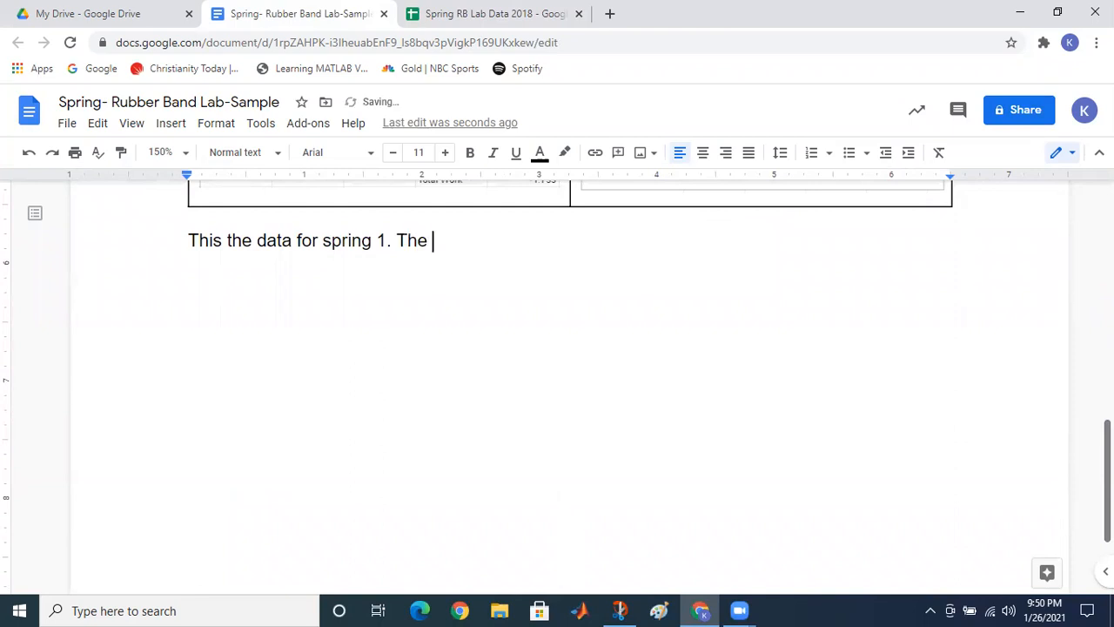
type("data for both the ")
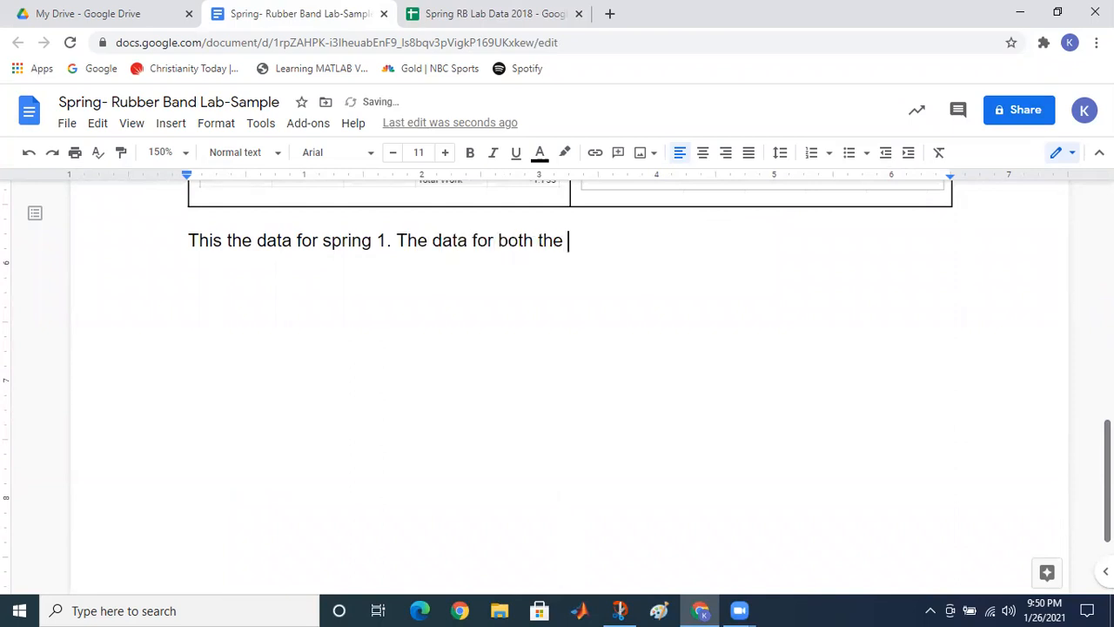
type("stretching and returning ")
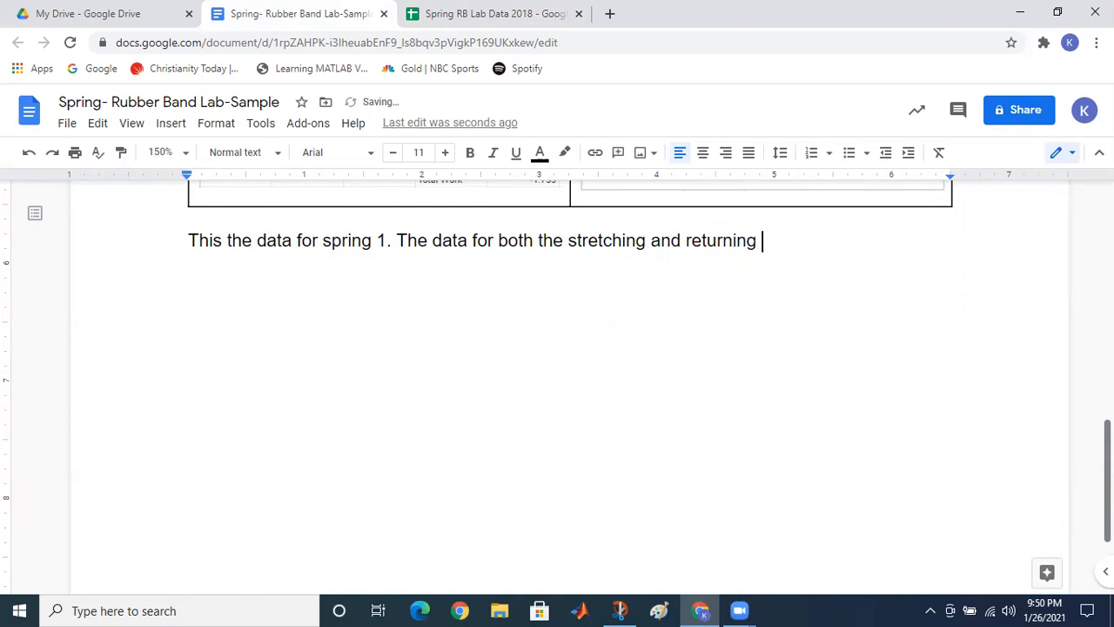
type("is very linear as p")
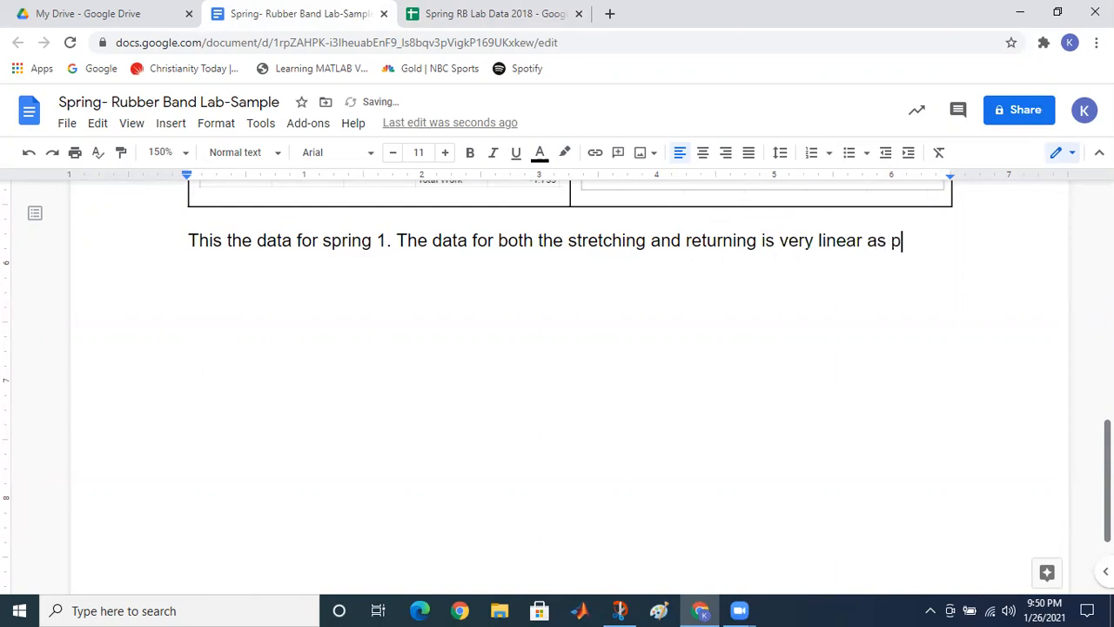
type("redicted")
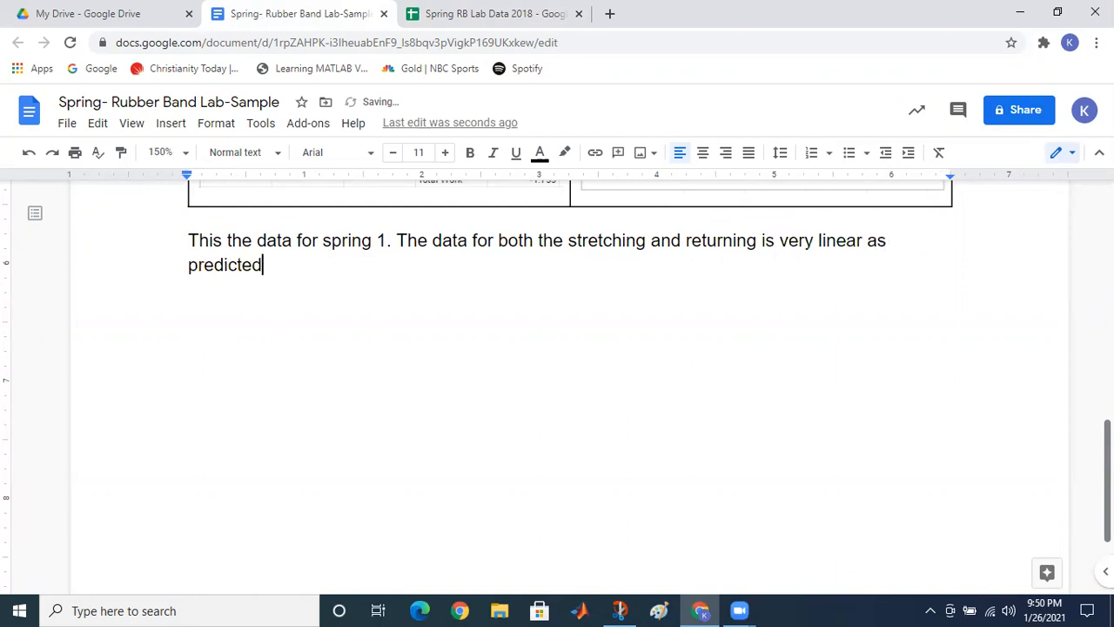
type(" by Hooke's Law.")
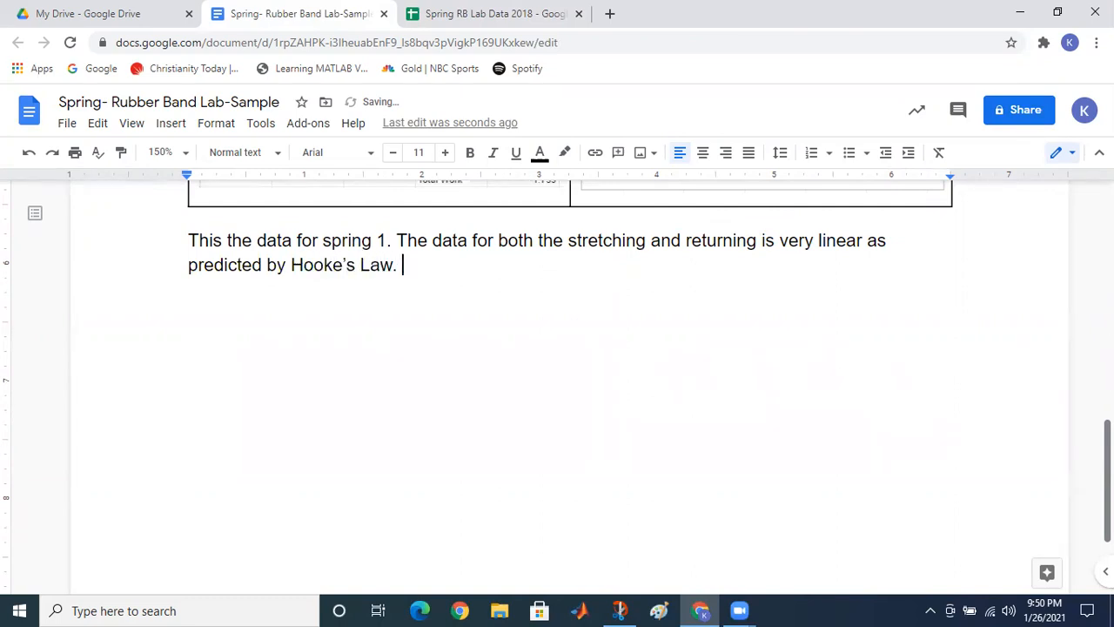
type(" The")
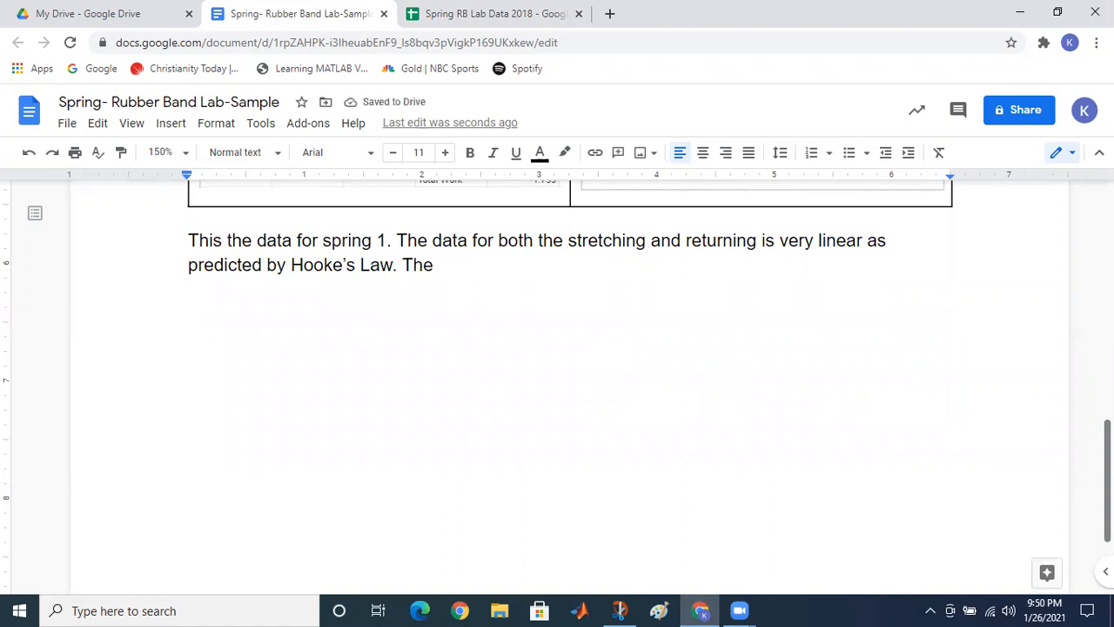
type("R")
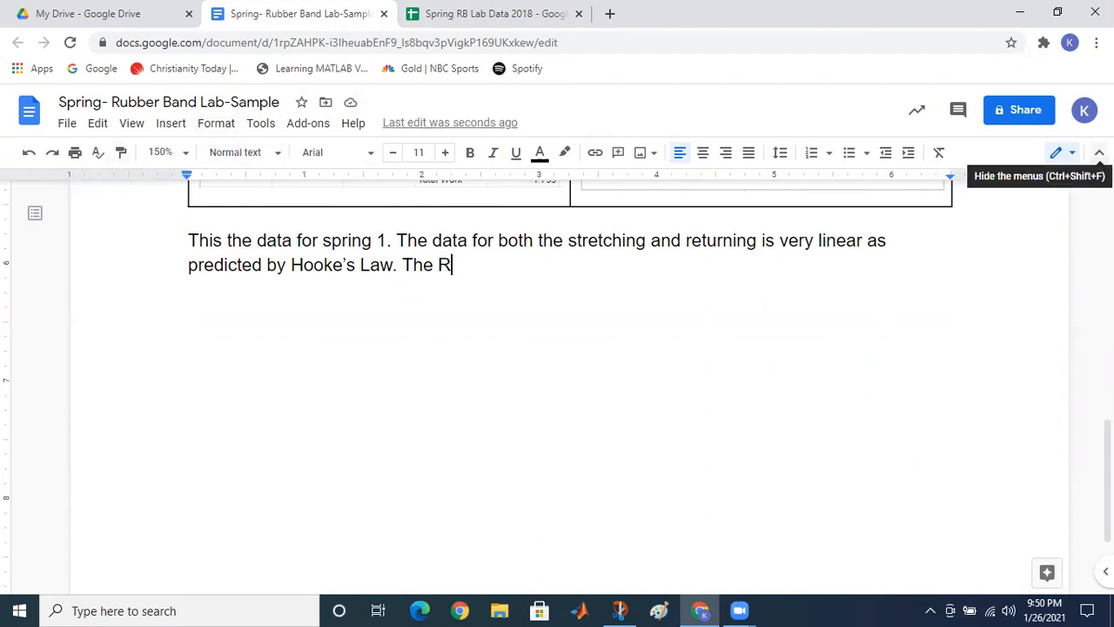
left_click(1100, 152)
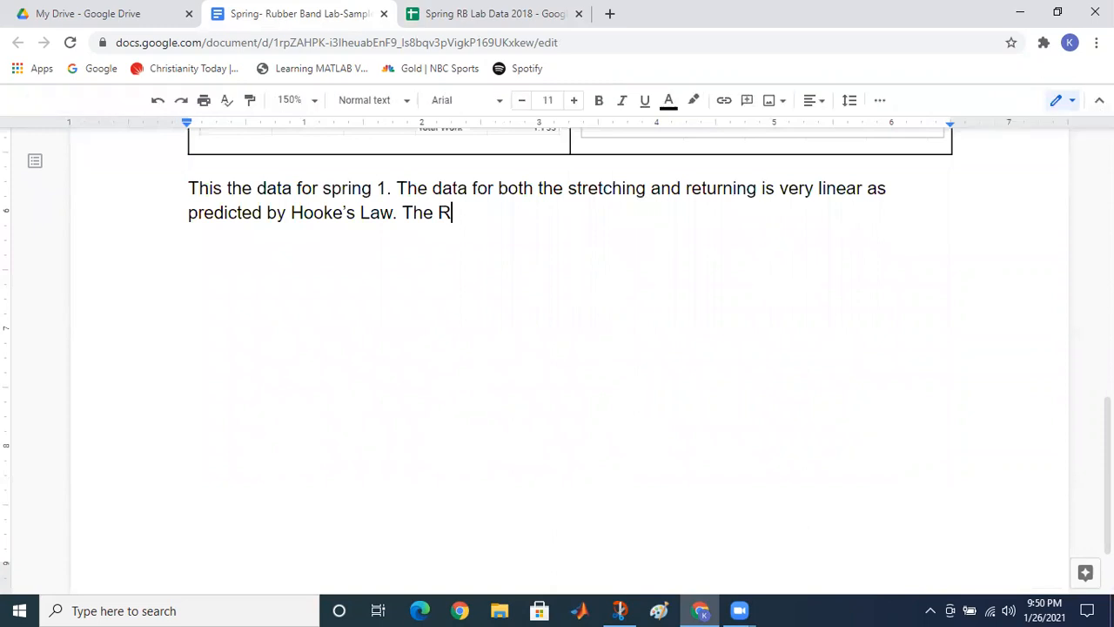
left_click(1100, 100)
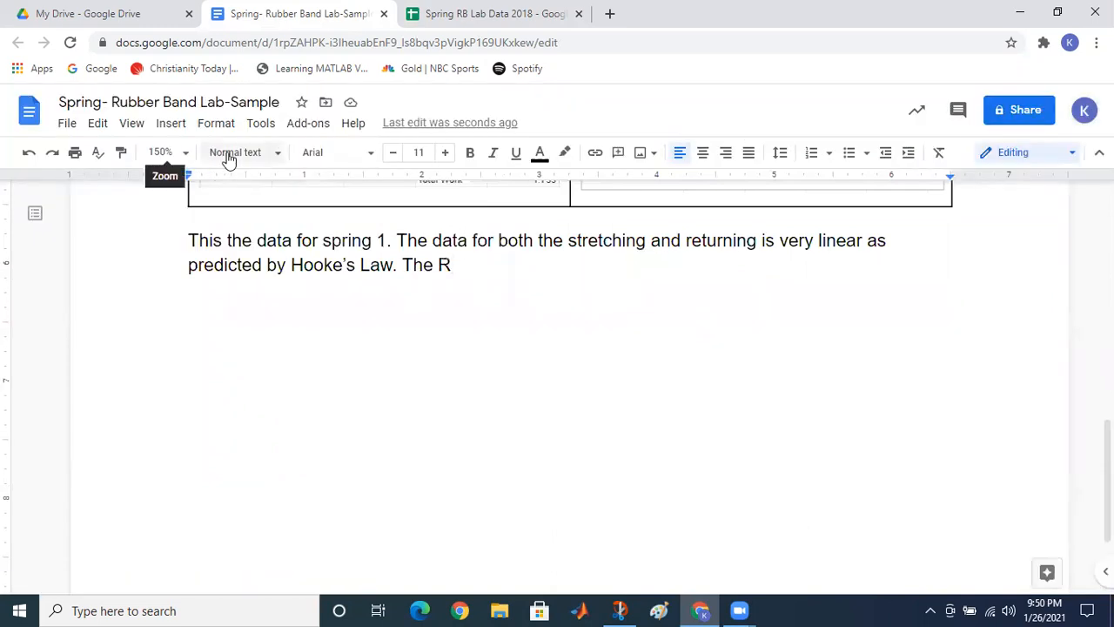
left_click(279, 154)
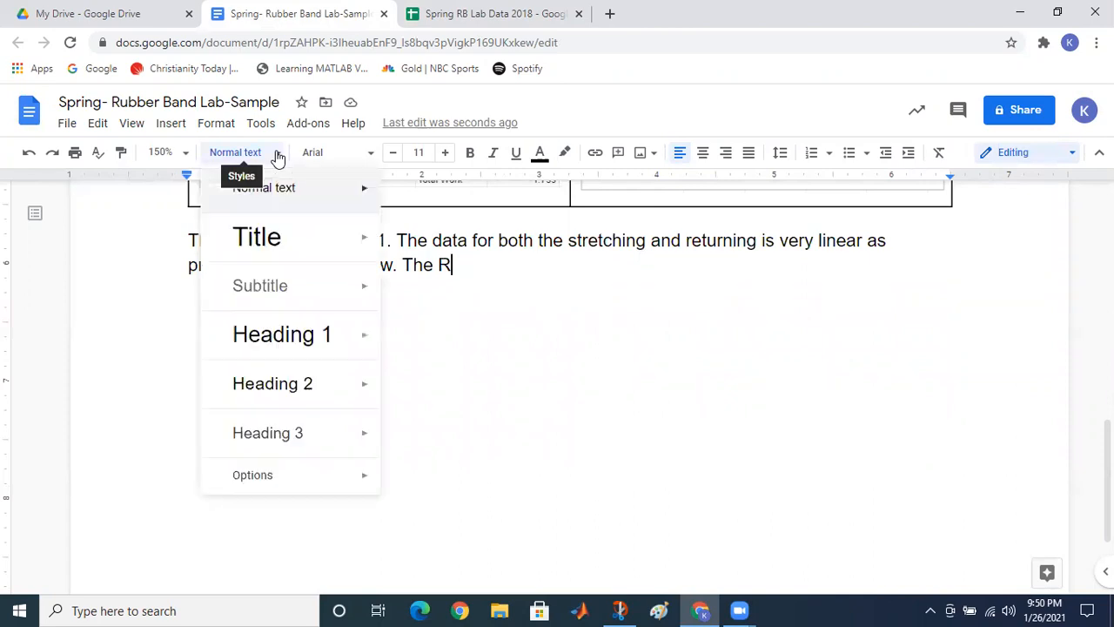
left_click(477, 349)
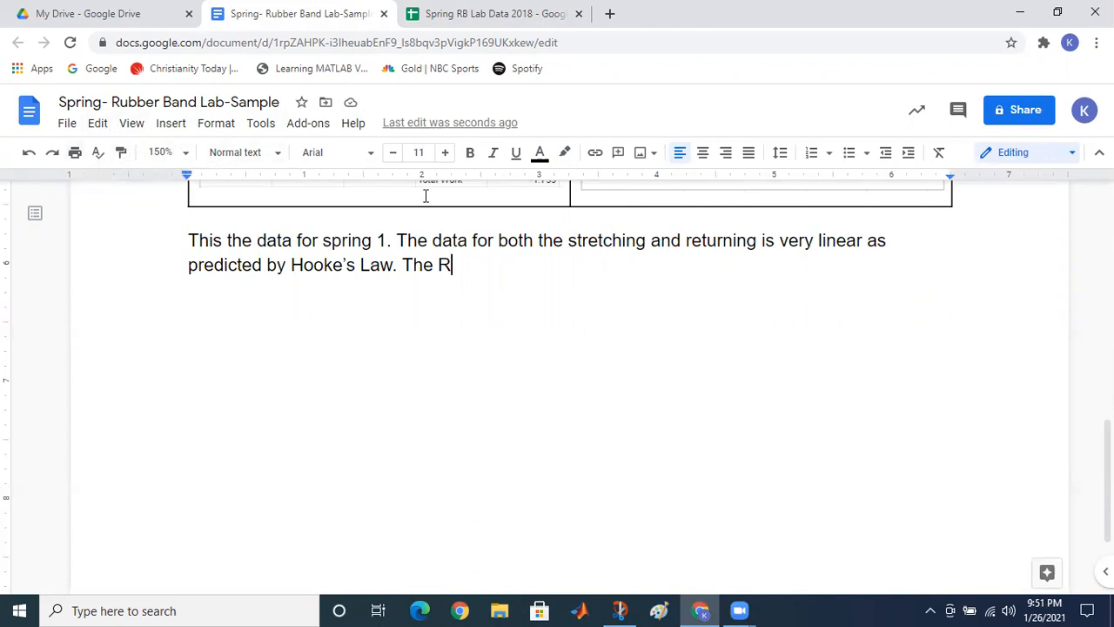
Step: Add R^2 values 0.999 (stretching) and 0.995 (returning), concluding the spring behaved like an ideal spring
type("^2 value is ")
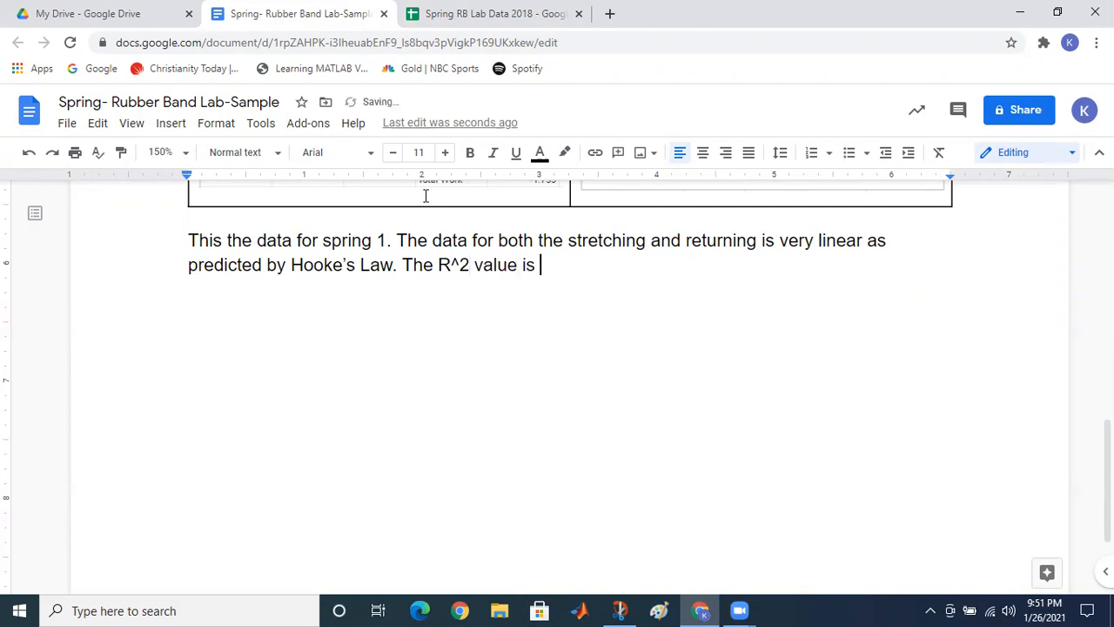
type("0.999 for ")
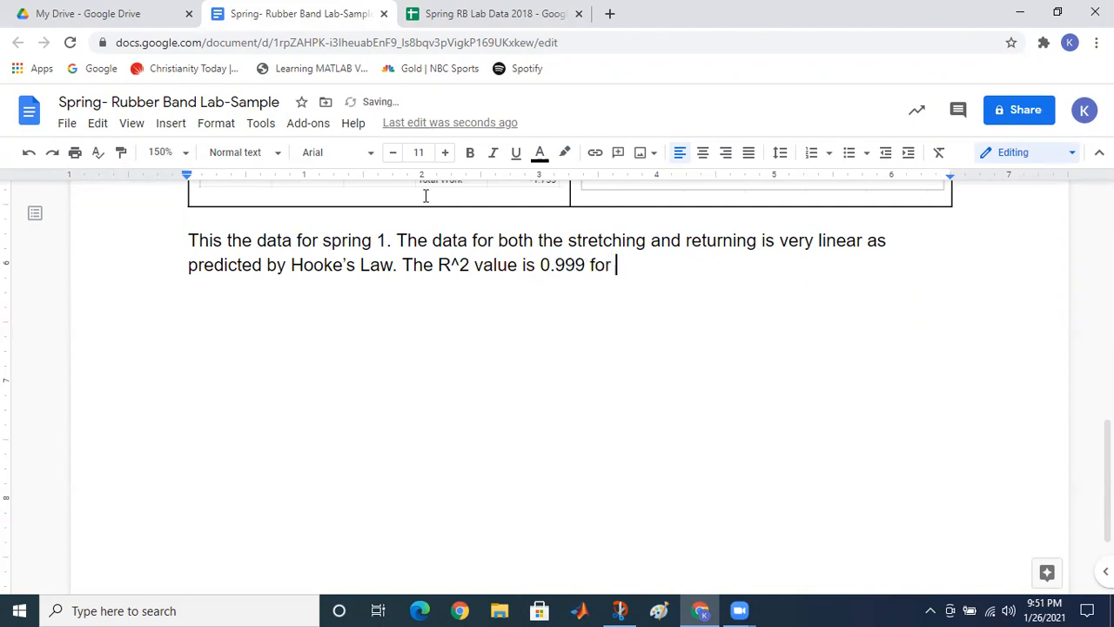
type("stretching and ")
type("0")
type(".99")
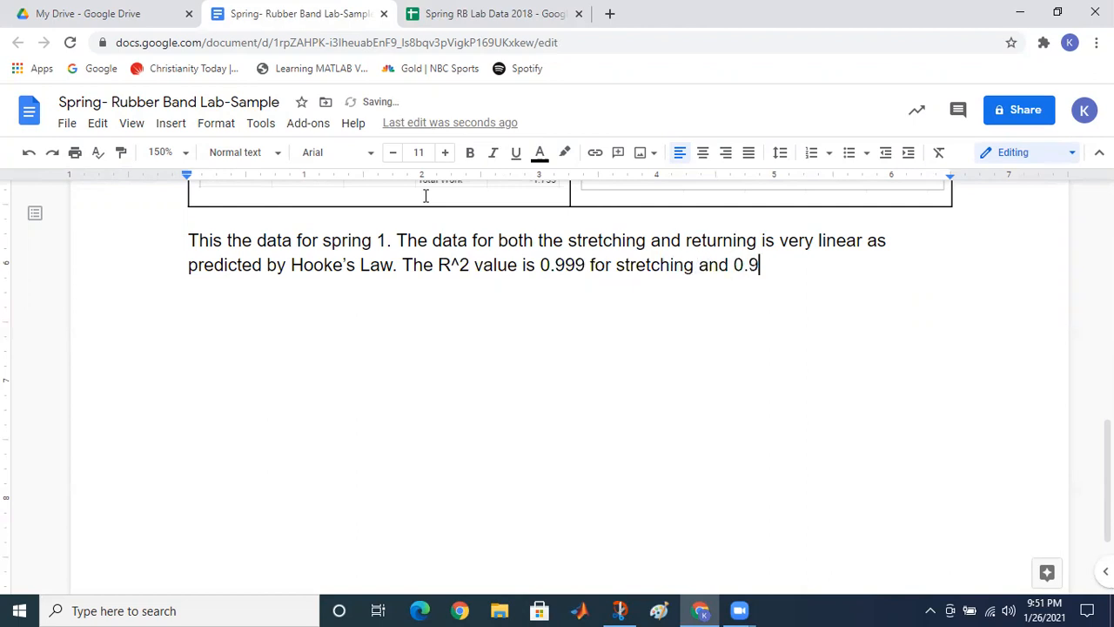
type("5 for returning")
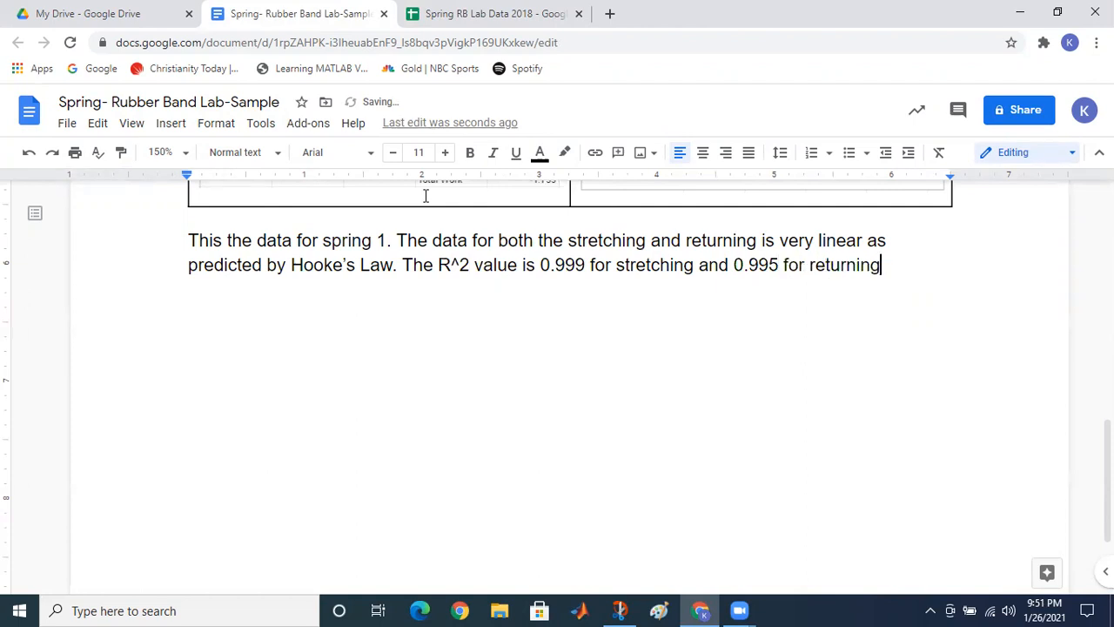
type(", so both are ")
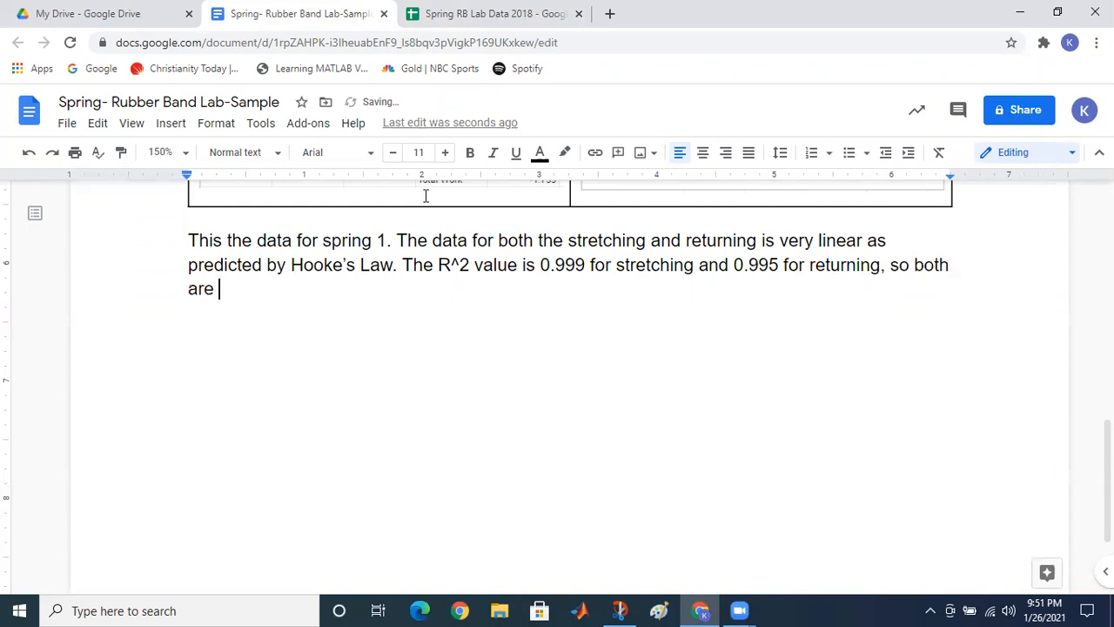
type("very clo")
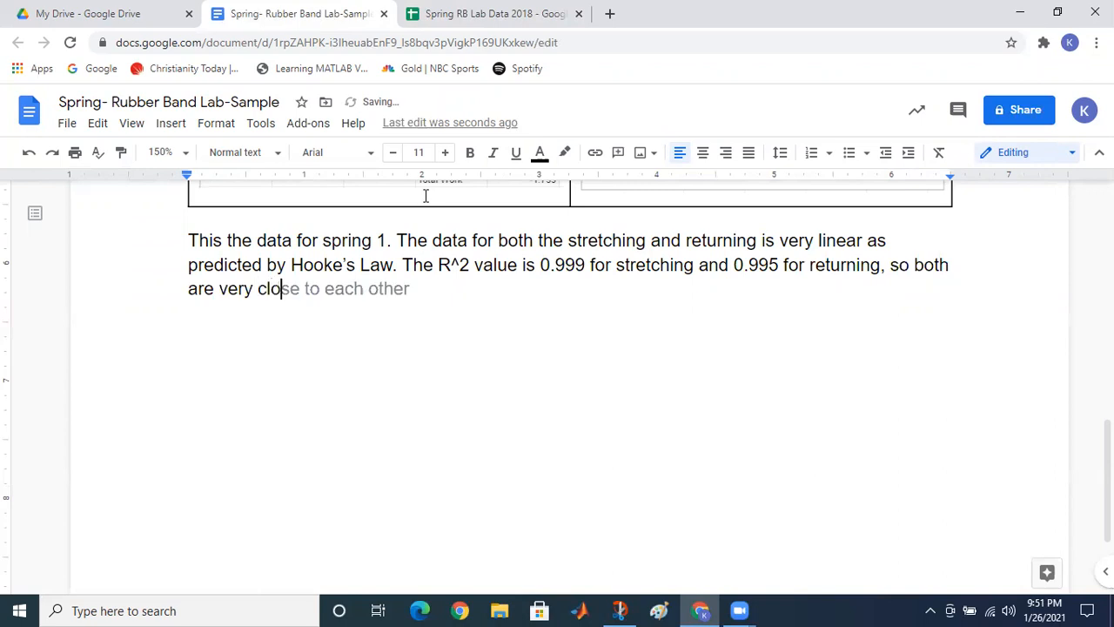
type("se to an e")
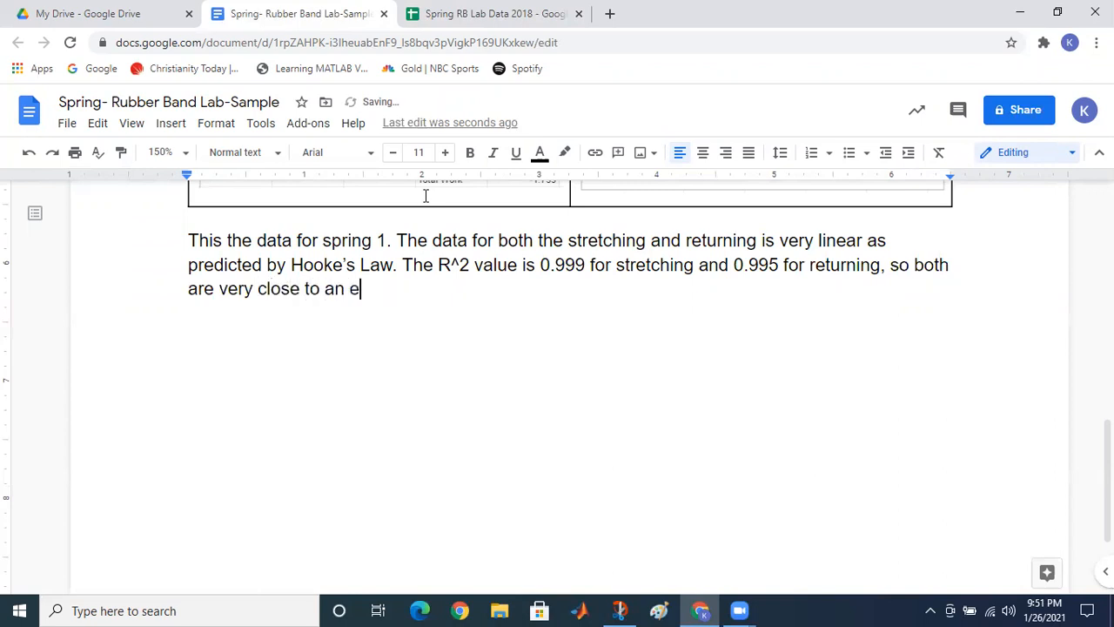
type("xact fit.")
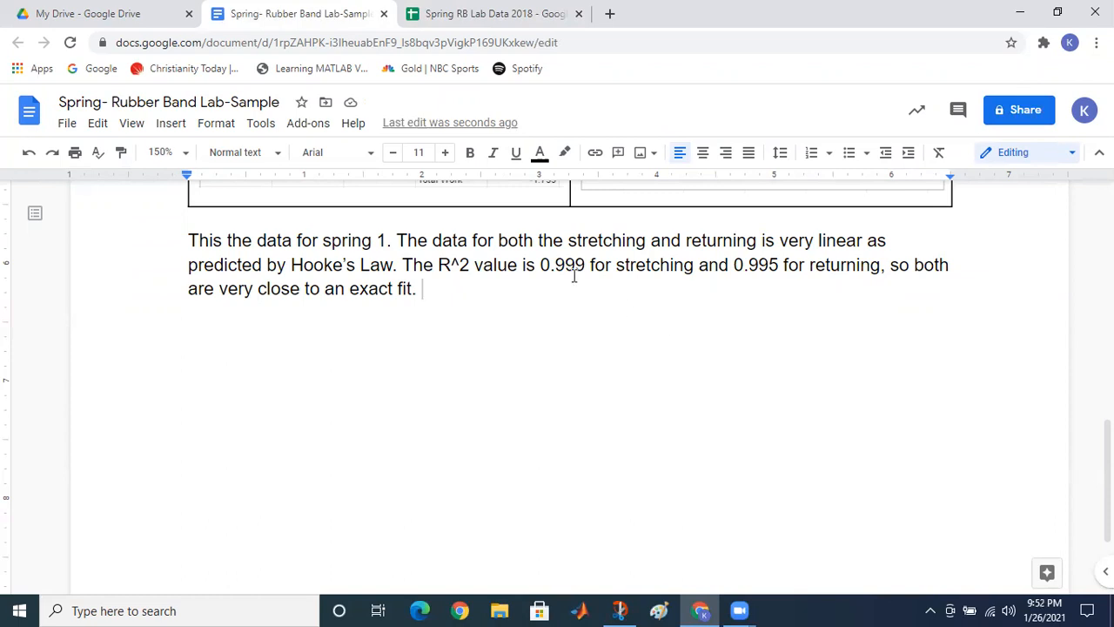
type("This supports that our ")
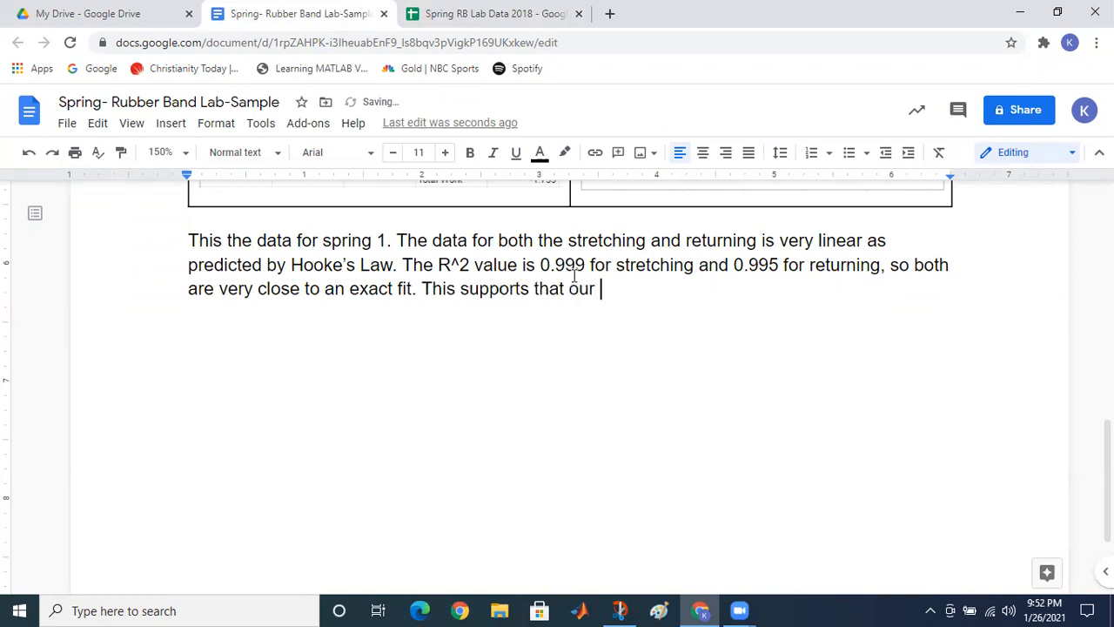
type("spring behaved ")
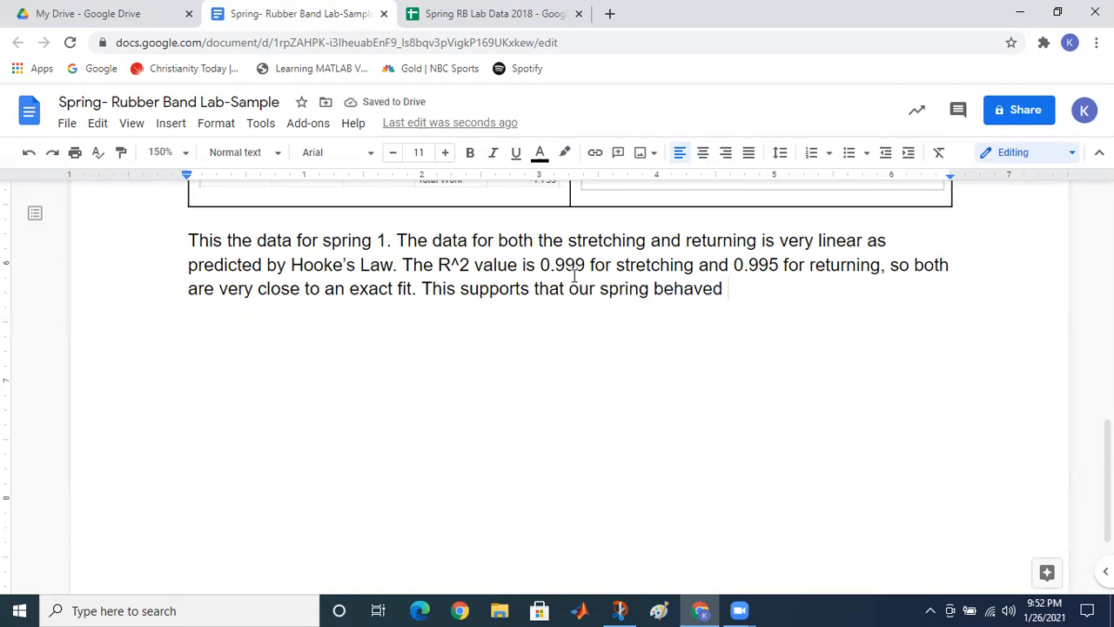
type("ideall")
key("BackSpace")
key("BackSpace")
key("BackSpace")
key("BackSpace")
key("BackSpace")
key("BackSpace")
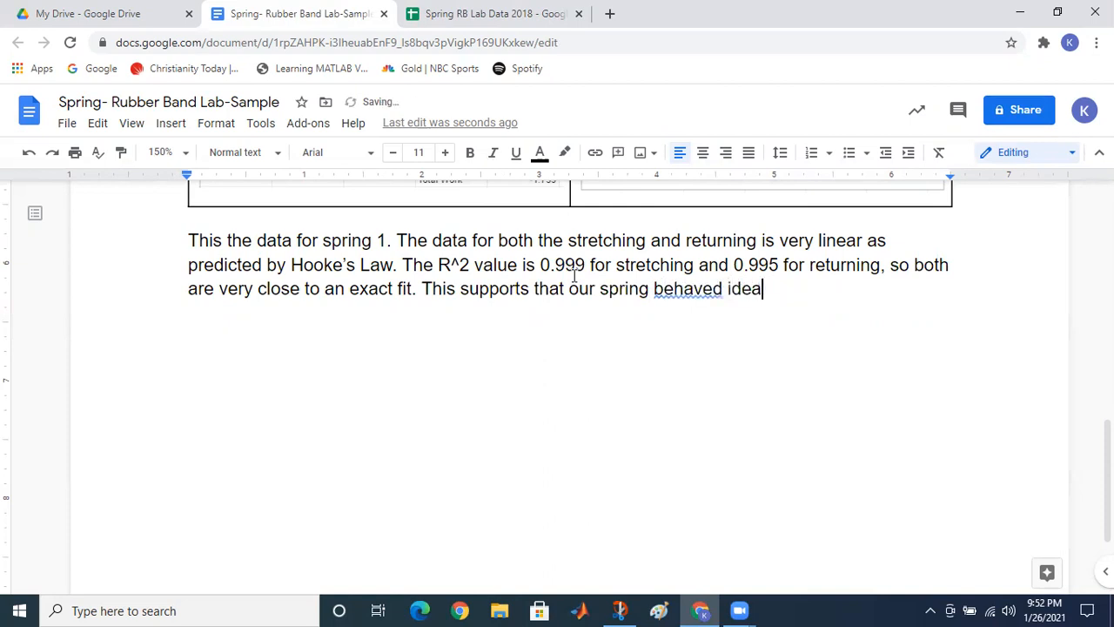
type("lik")
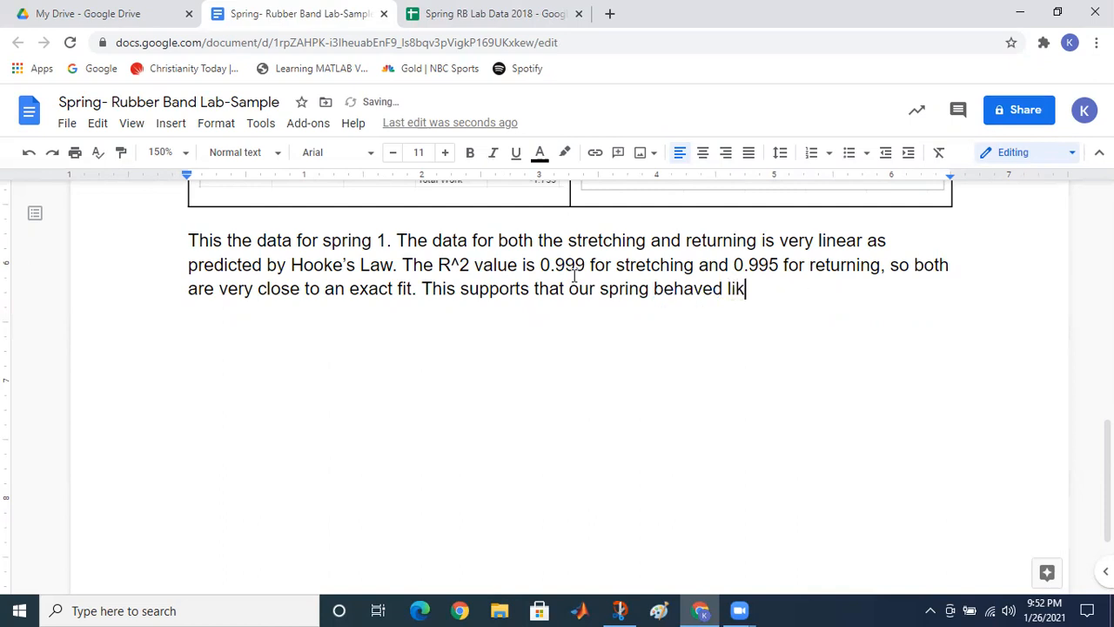
type("e an ideal spring")
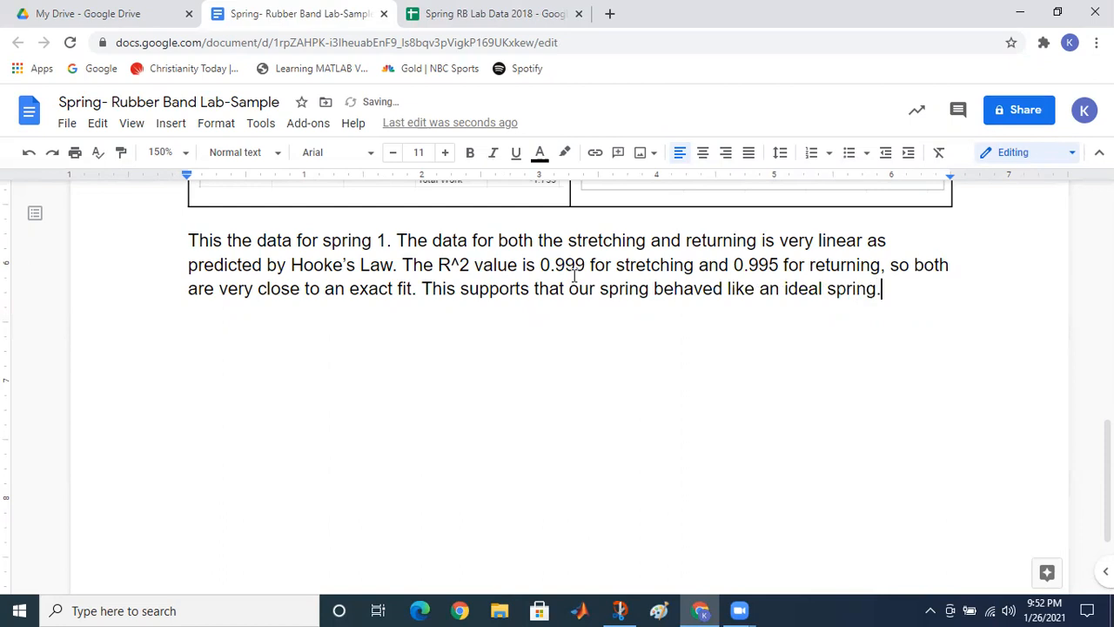
type(".")
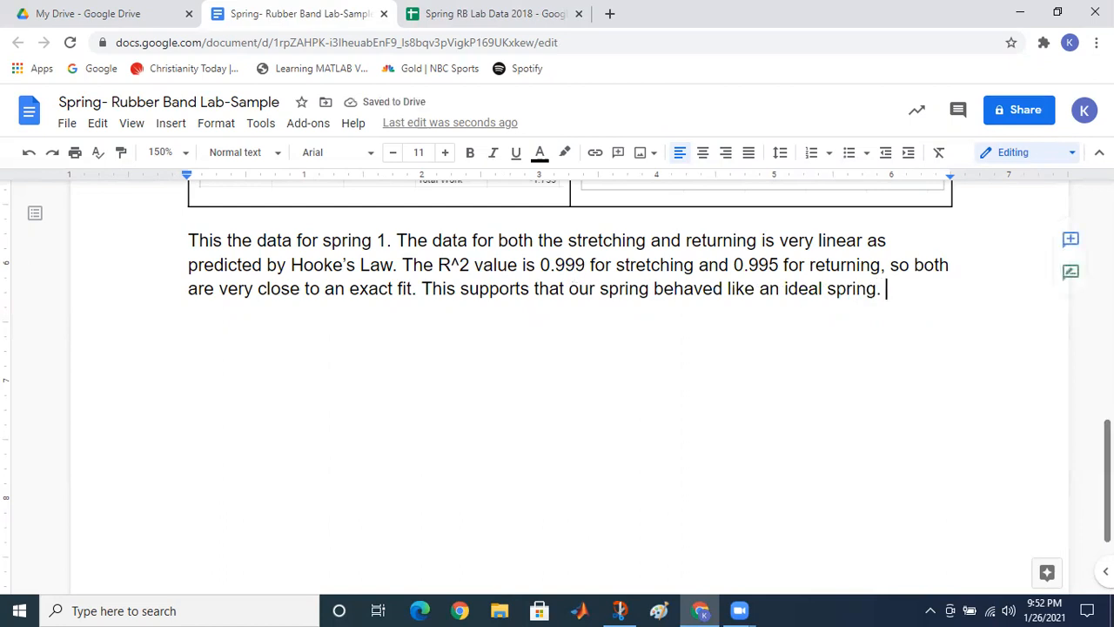
scroll(570, 365, "up", 5)
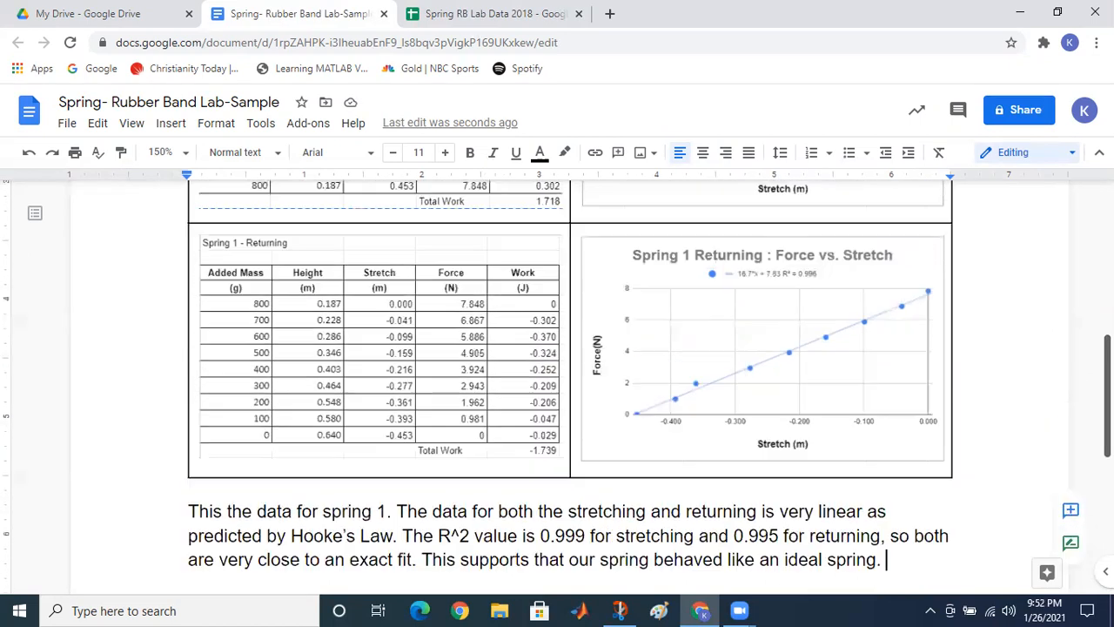
scroll(570, 383, "up", 1)
scroll(570, 388, "up", 3)
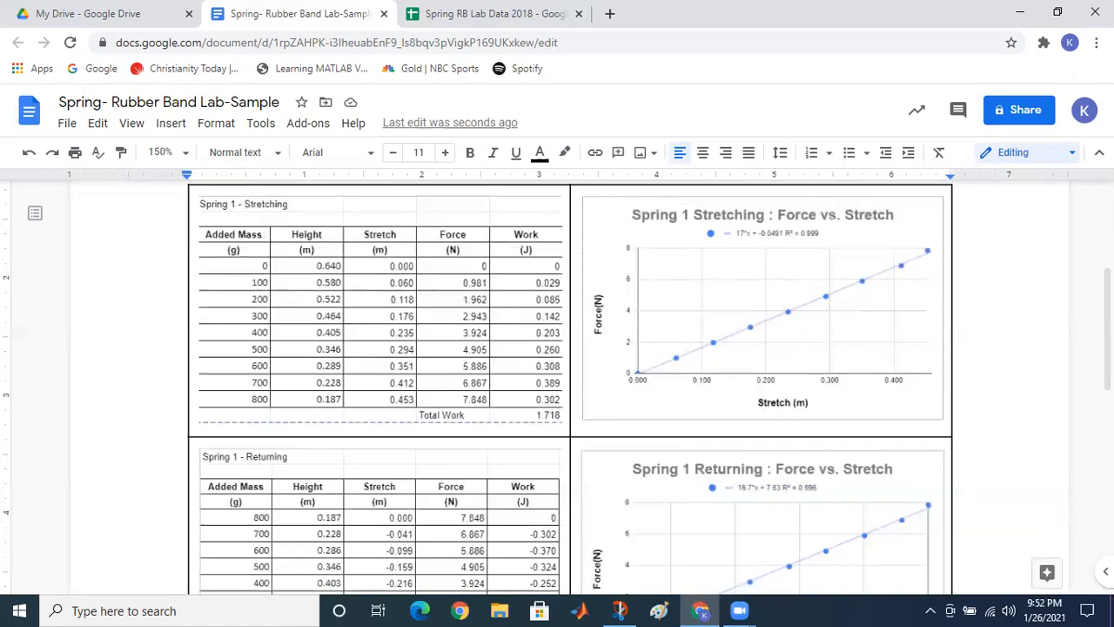
scroll(765, 416, "down", 4)
scroll(765, 415, "down", 1)
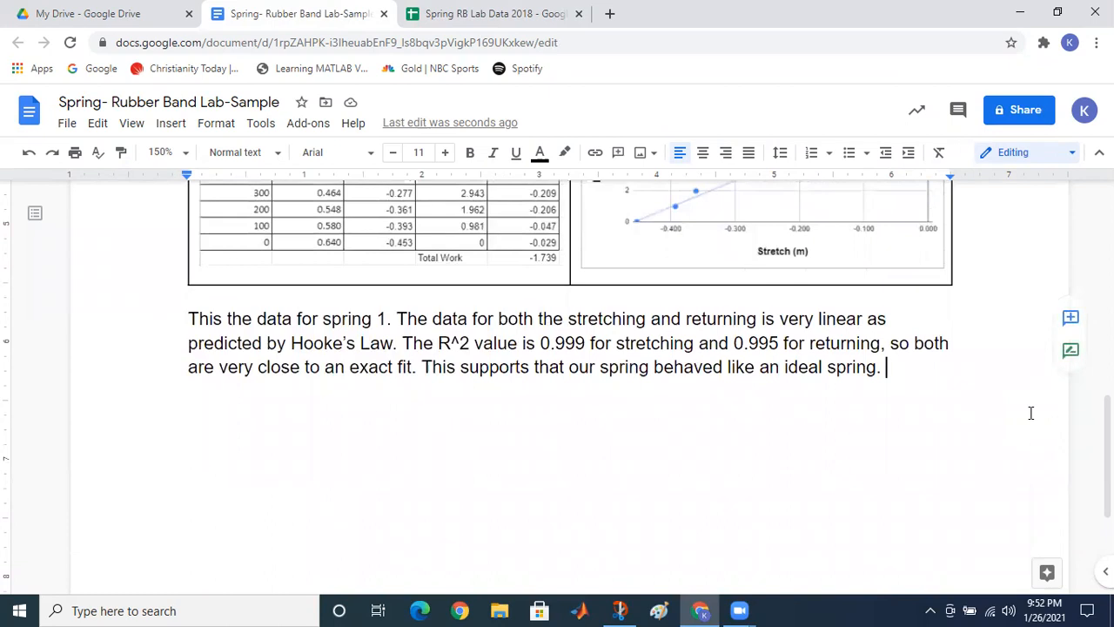
Step: Add that both slopes were close: 17N/m during stretching and 16.7N/m when returning
type("The slope")
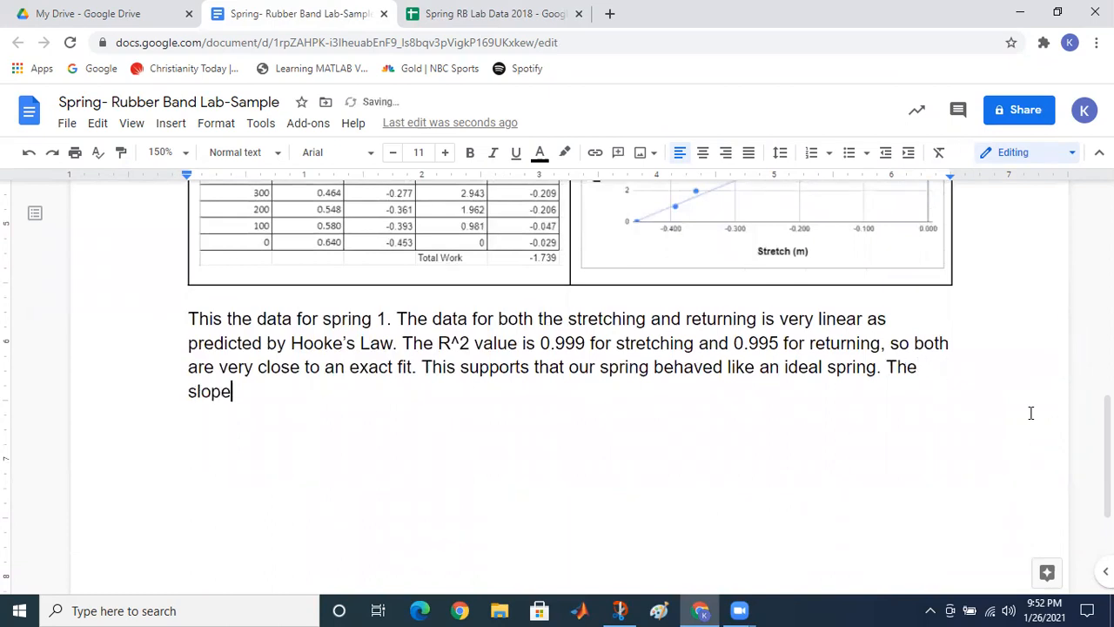
type(" in both c")
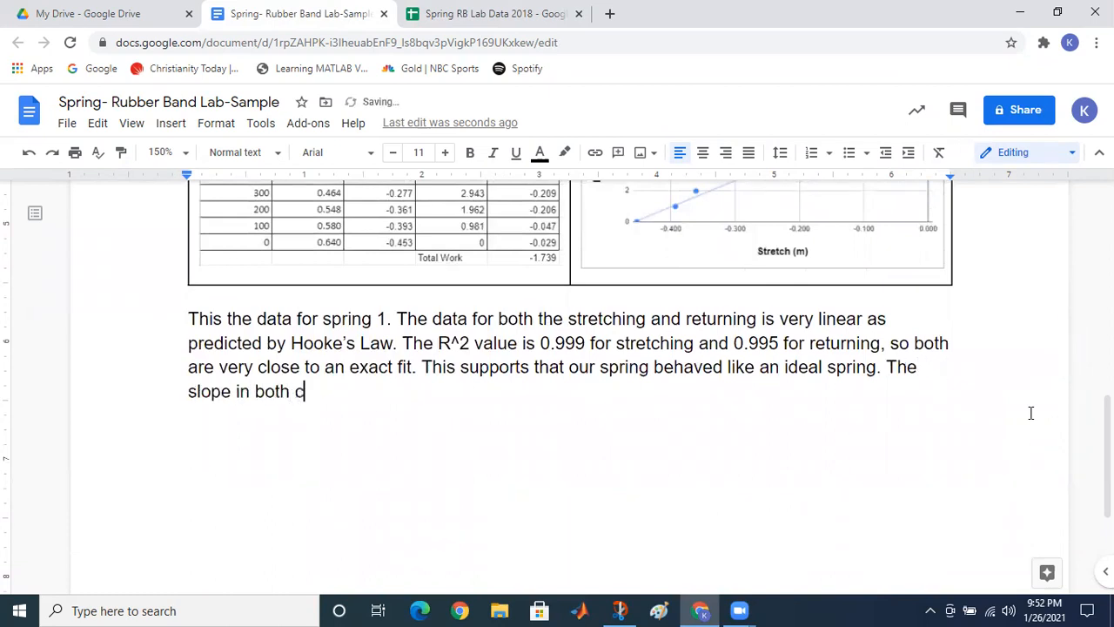
type("ases")
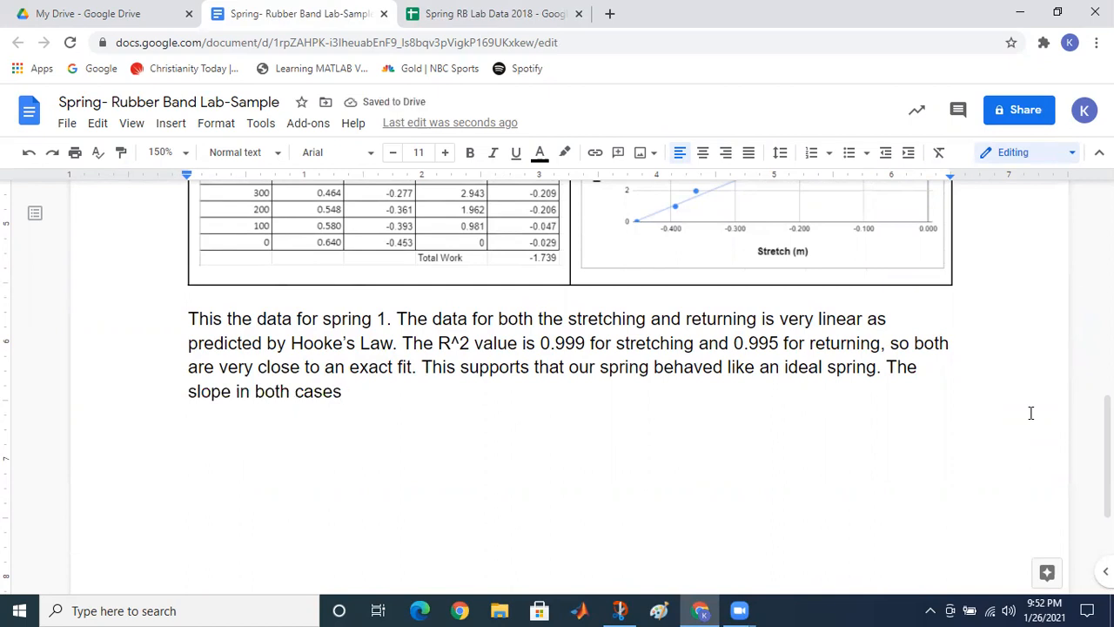
type(" were c")
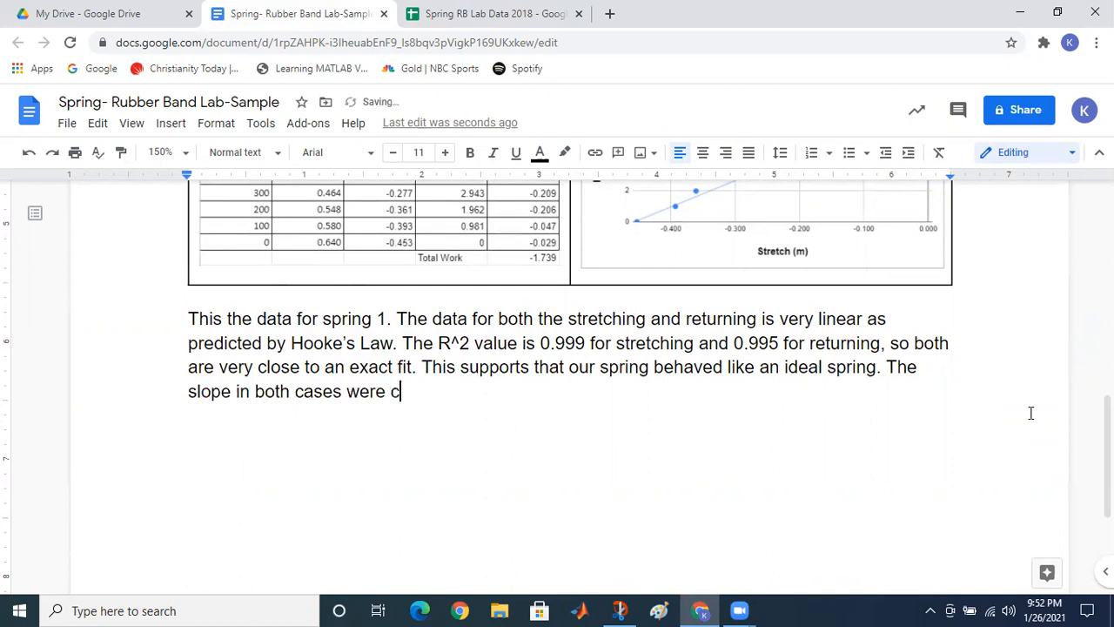
type("lose")
type(", with a slope ")
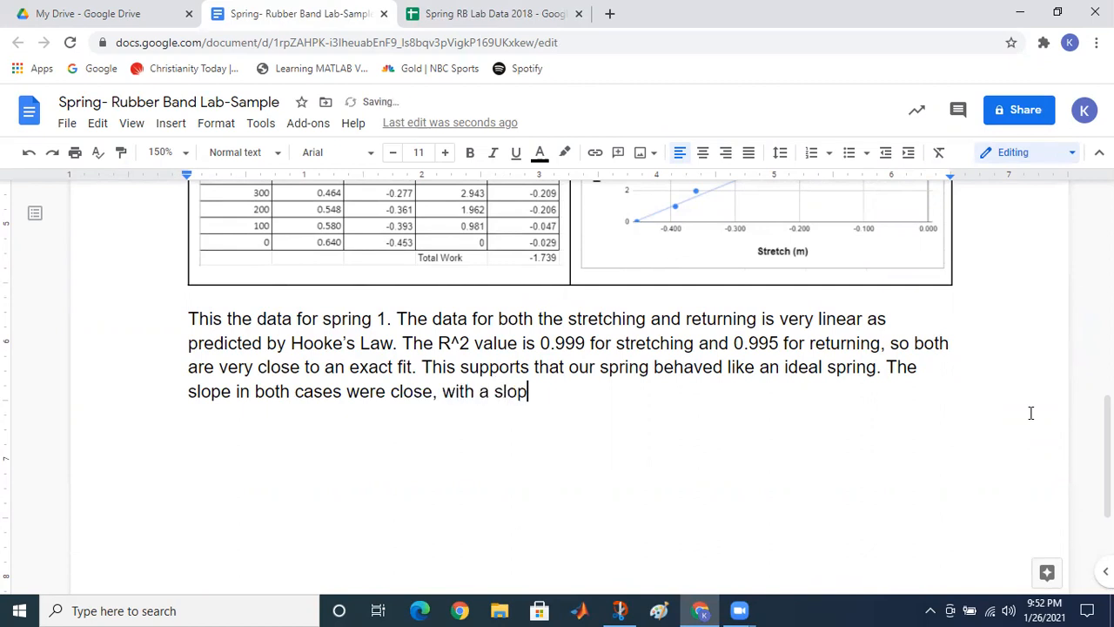
type("of 17n")
key("BackSpace")
type("N")
type("m ")
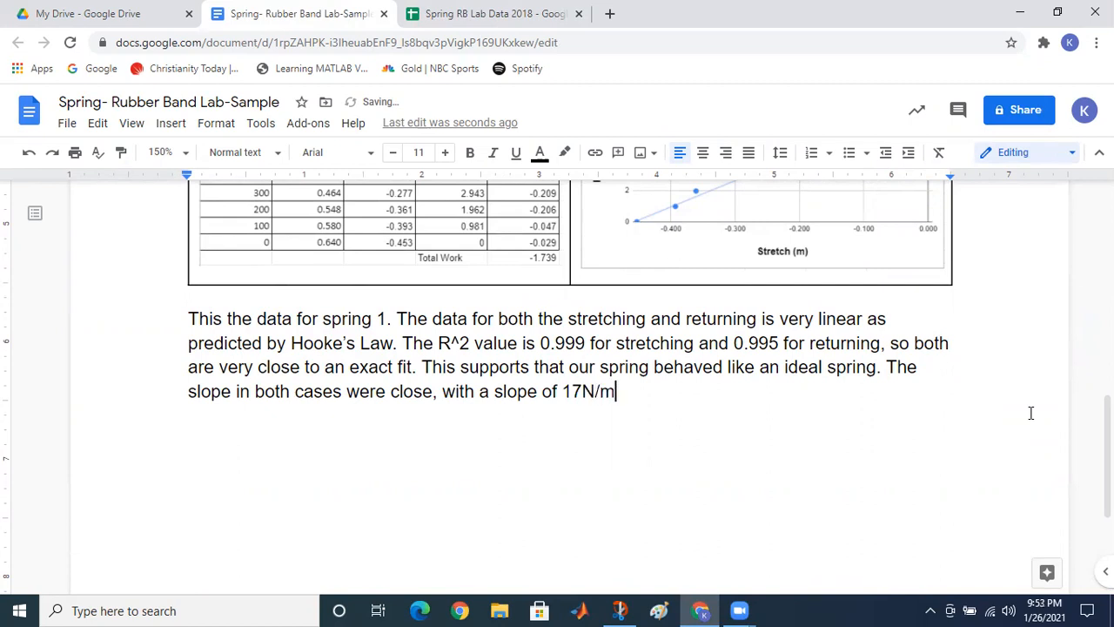
type("during st")
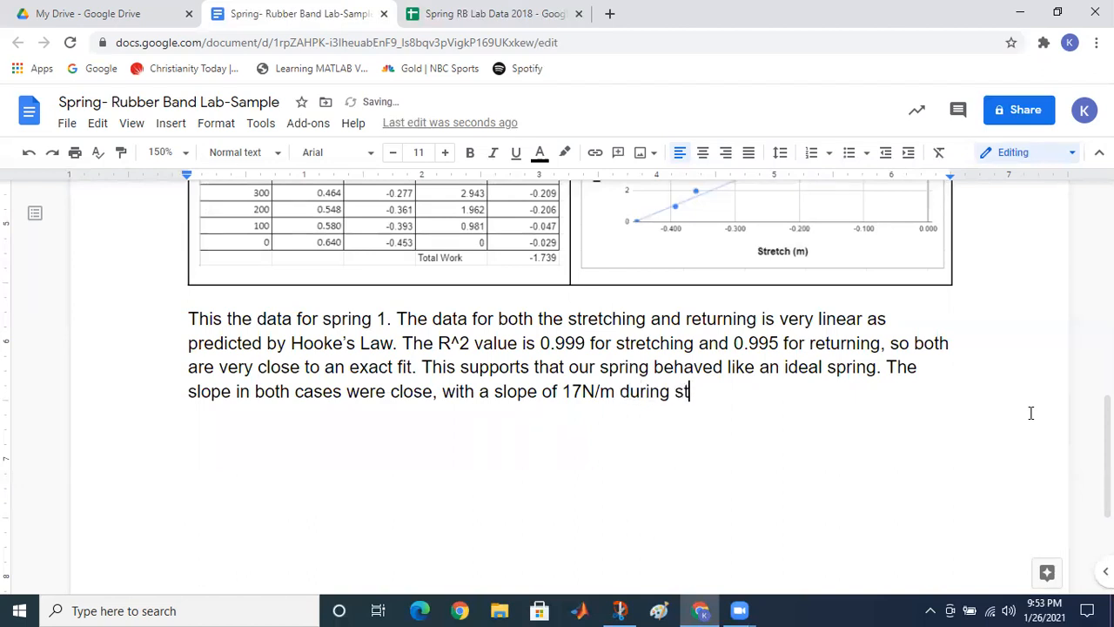
type("retching and 16.7N")
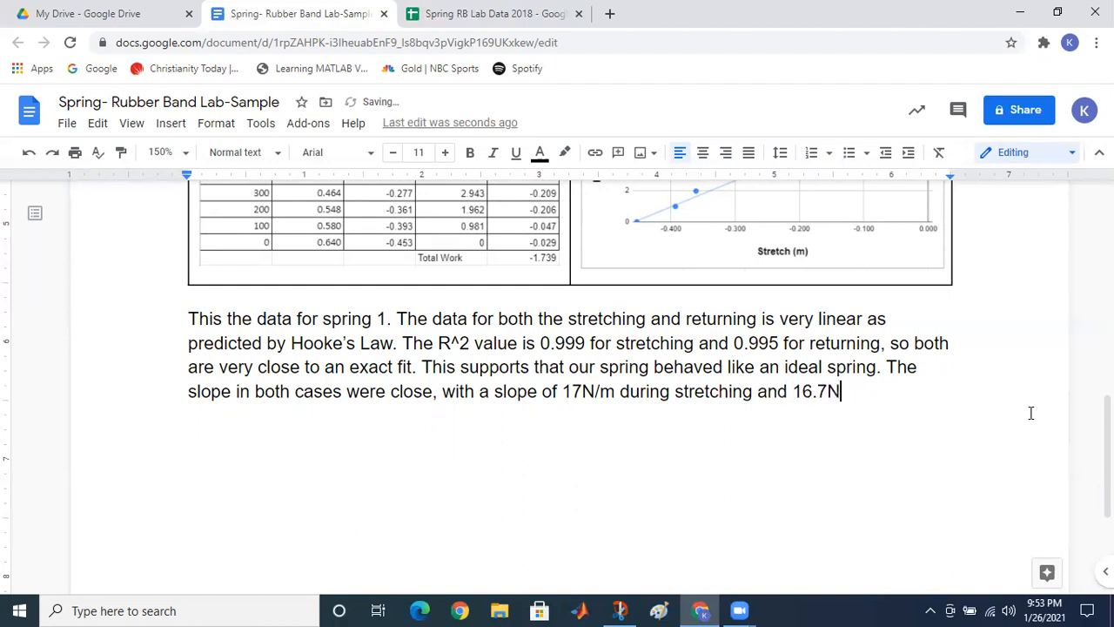
type("/m when")
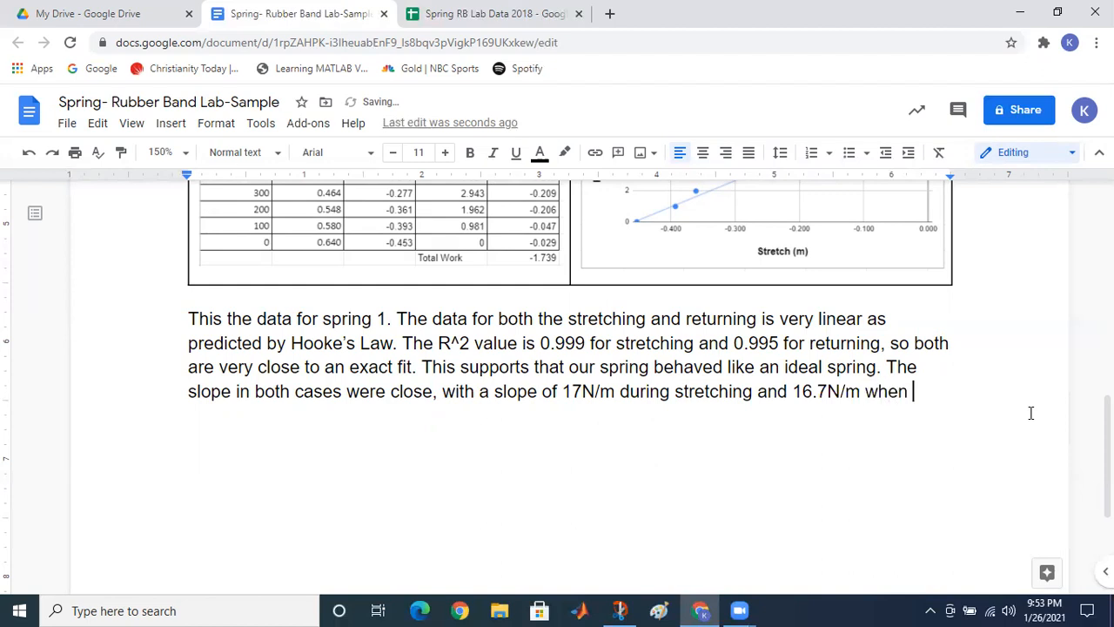
type(" returning")
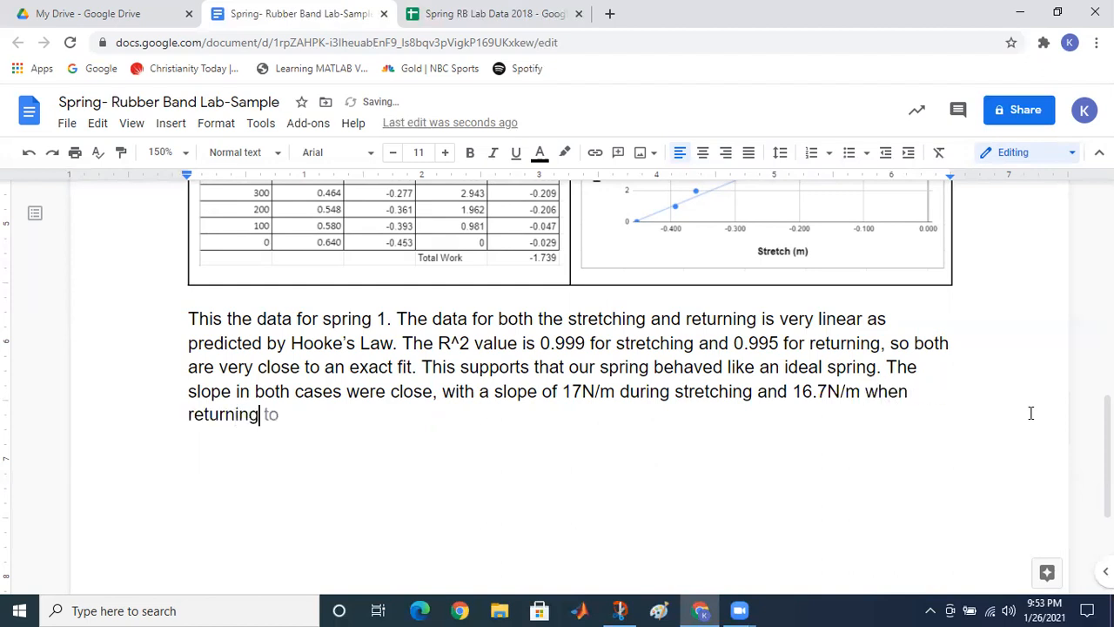
type(". These slope")
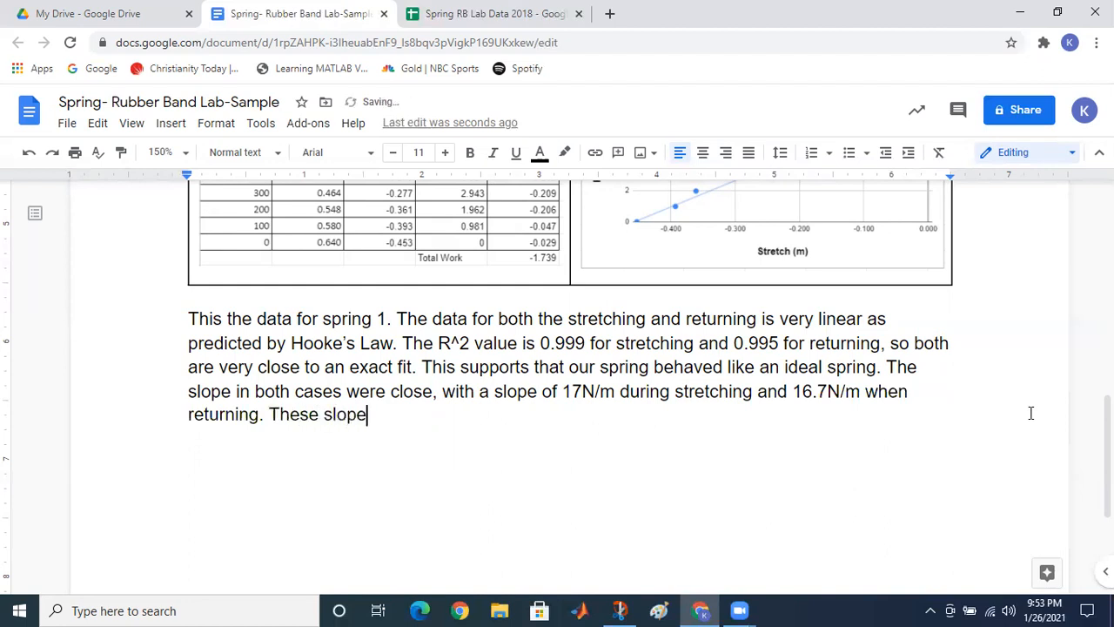
type(" values should")
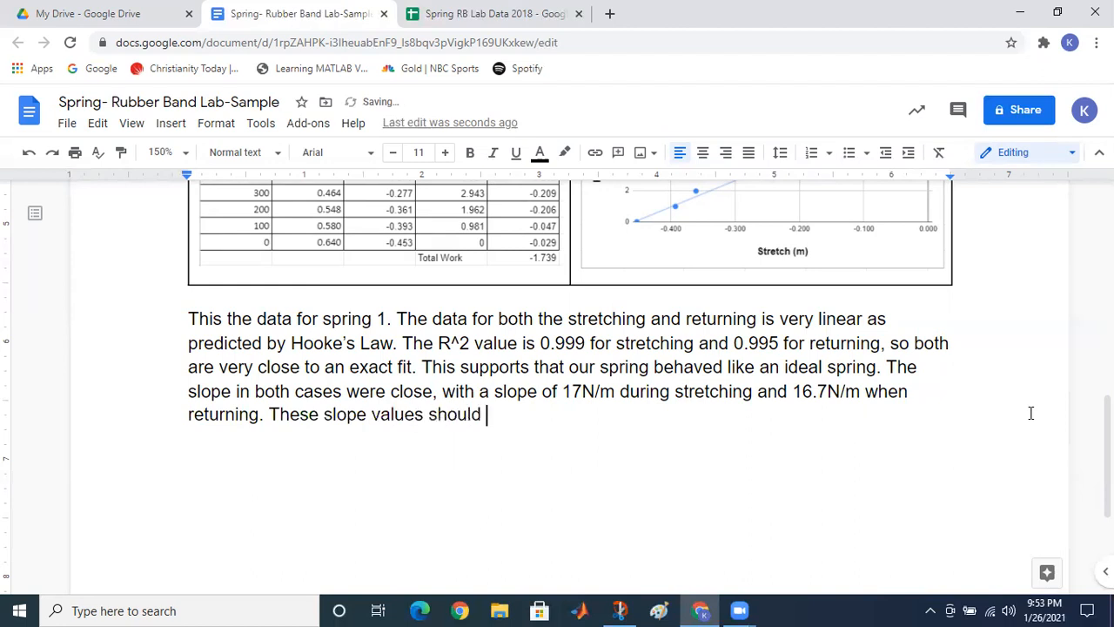
Step: Reword the next sentence to state these slope values represent the spring constant, which ideally..
key("BackSpace")
key("BackSpace")
key("BackSpace")
key("BackSpace")
key("BackSpace")
key("BackSpace")
key("BackSpace")
key("BackSpace")
key("BackSpace")
key("BackSpace")
key("BackSpace")
key("BackSpace")
key("BackSpace")
type("alues represent ")
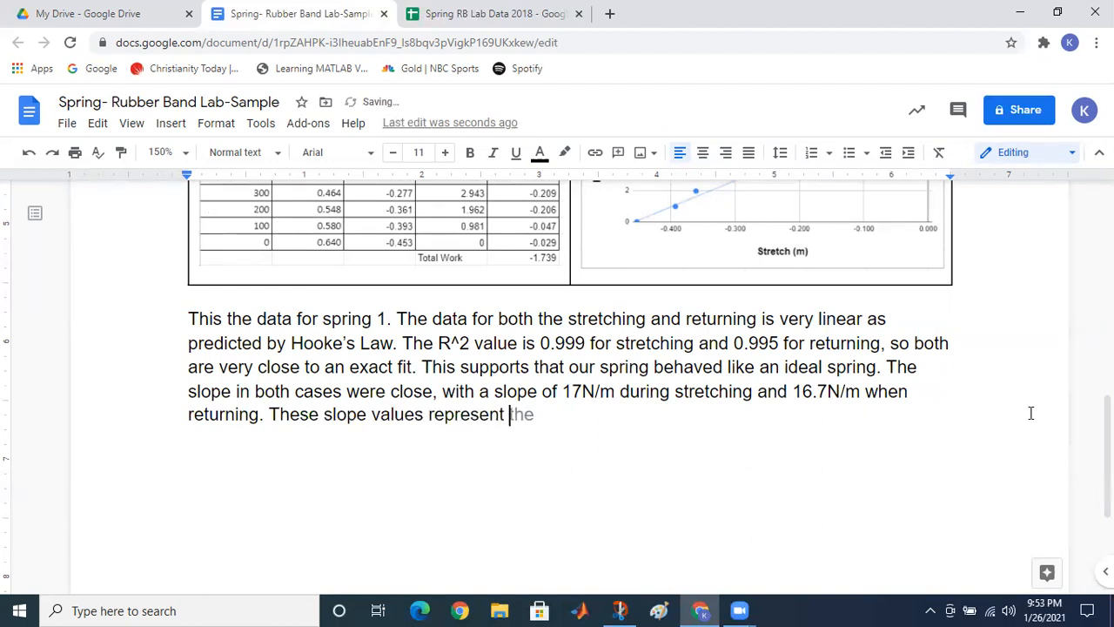
type("the spring ")
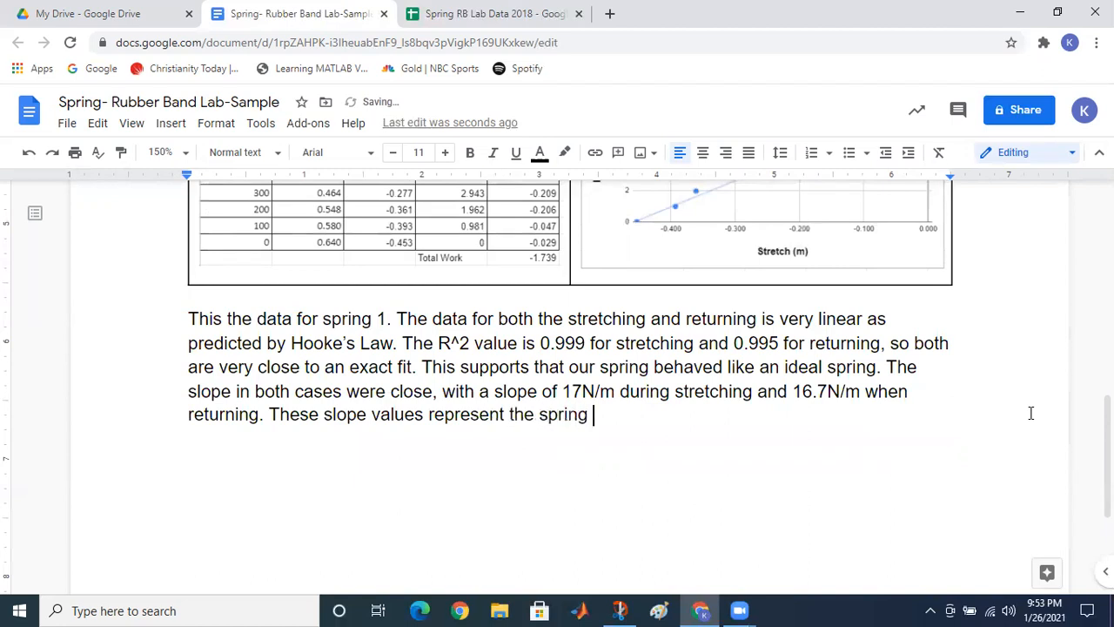
type("constant")
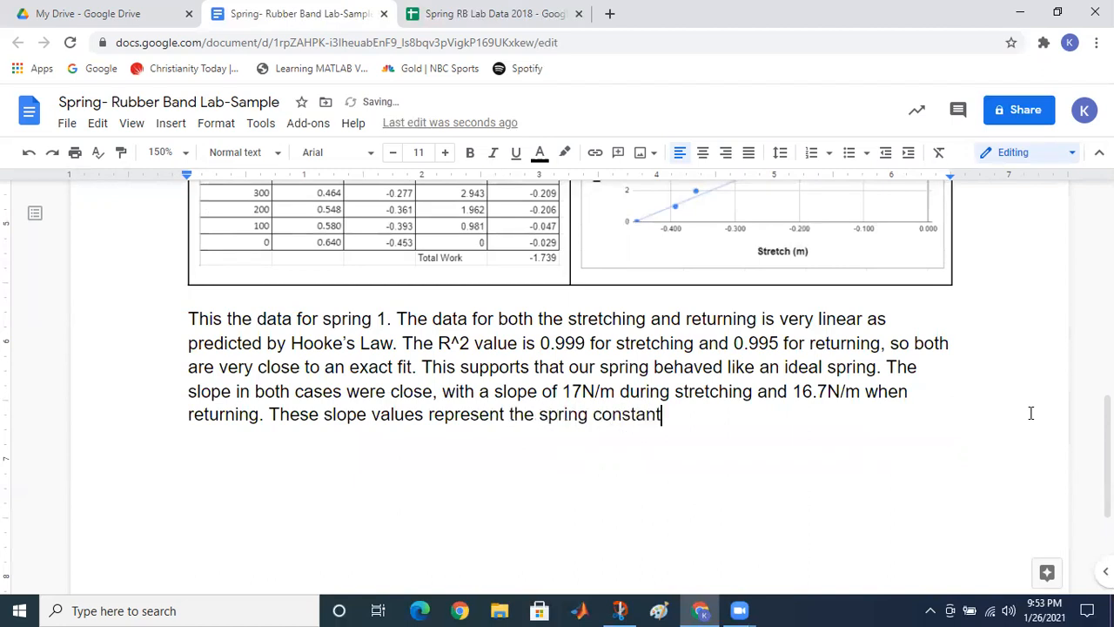
type(" which shou")
key("BackSpace")
key("BackSpace")
key("BackSpace")
key("BackSpace")
type("ideally")
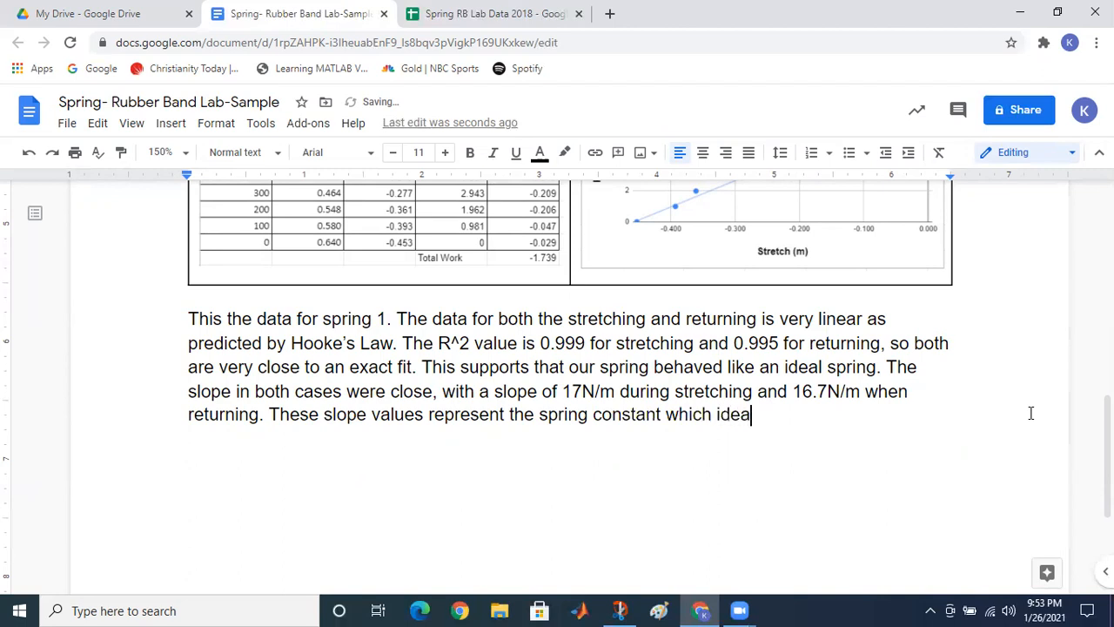